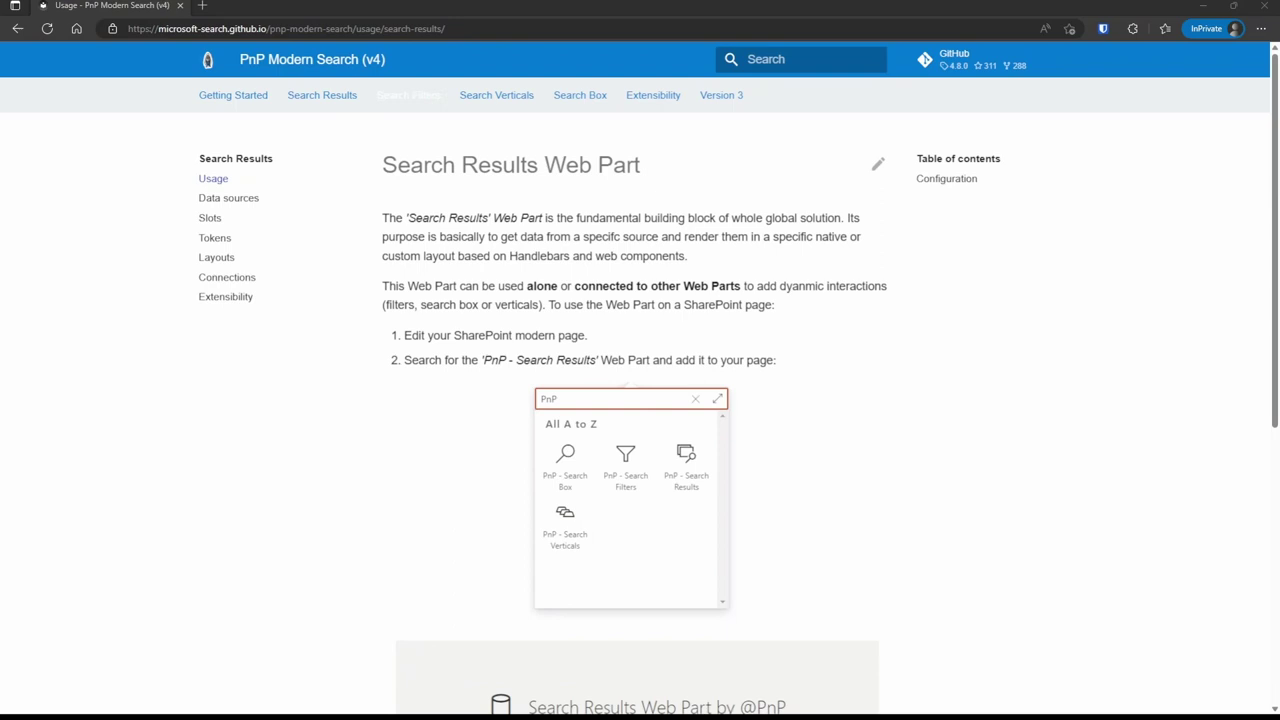
# Review the Search Filters, Search Verticals and Search Box pages in the PnP Modern Search docs
pyautogui.click(408, 103)
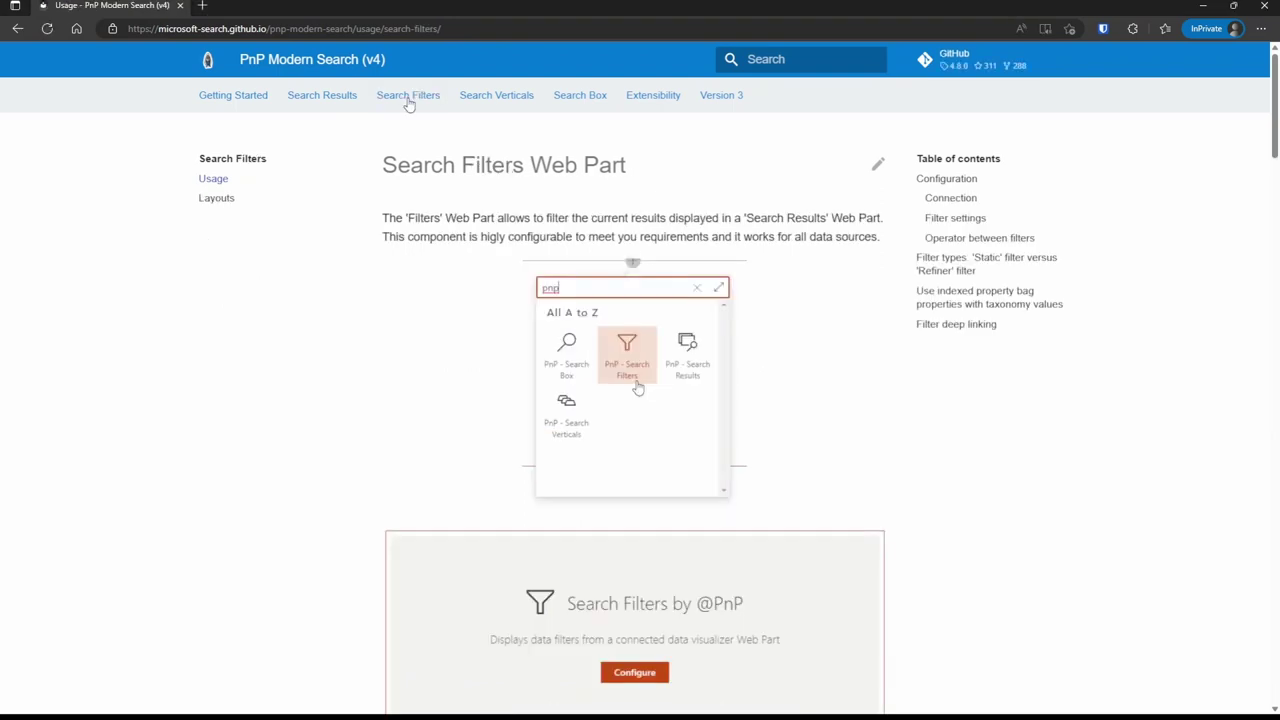
pyautogui.click(498, 104)
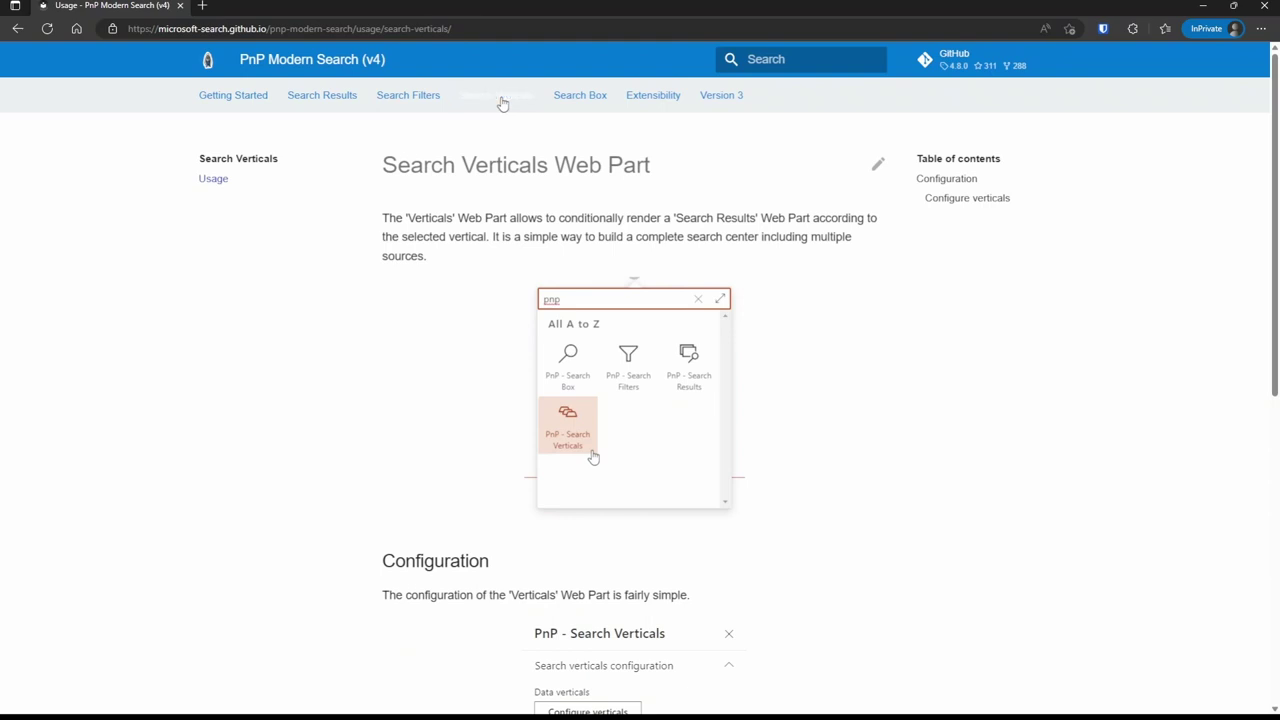
pyautogui.click(592, 105)
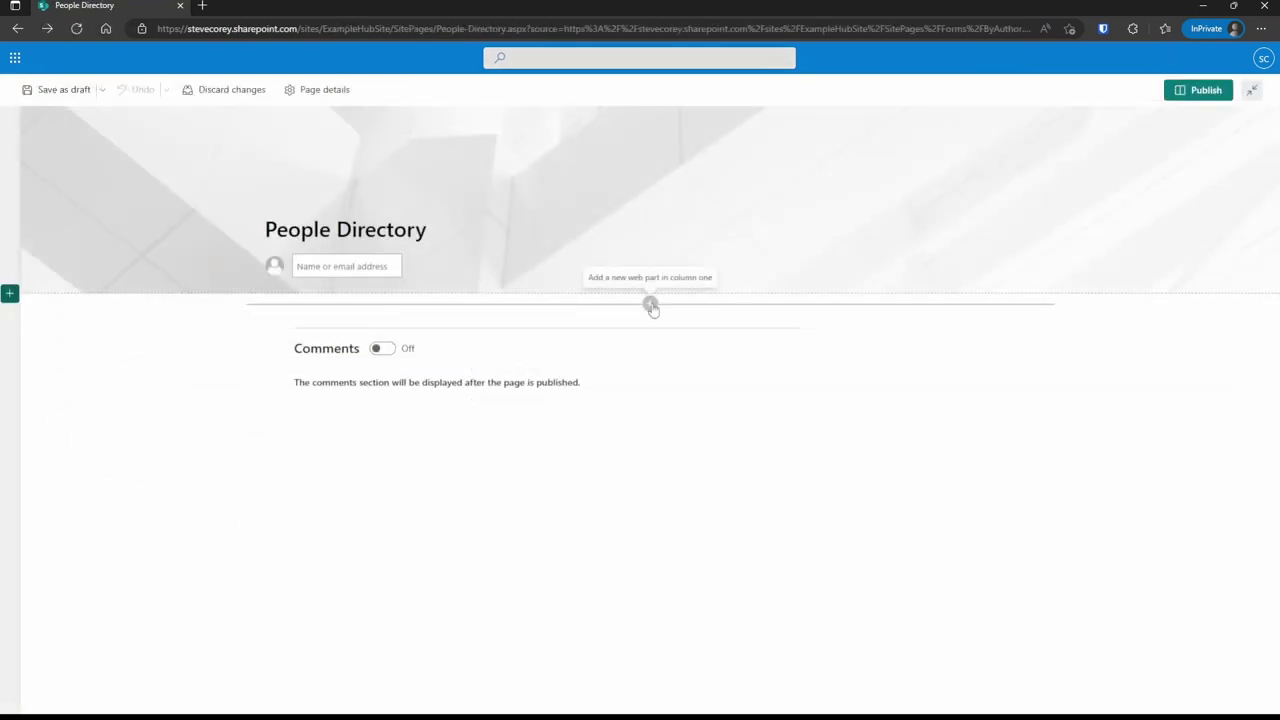
# Filter the web part toolbox by 'pnp' to list the four PnP Search web parts
pyautogui.click(650, 304)
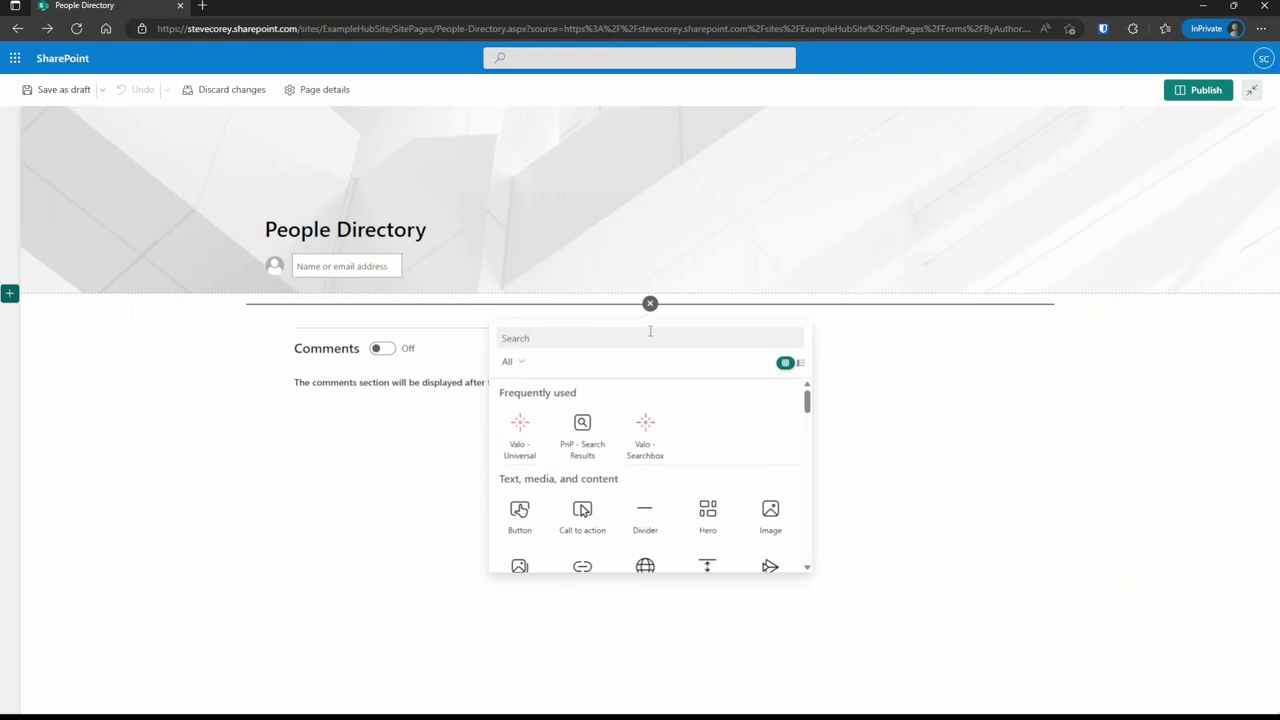
pyautogui.write('pnp')
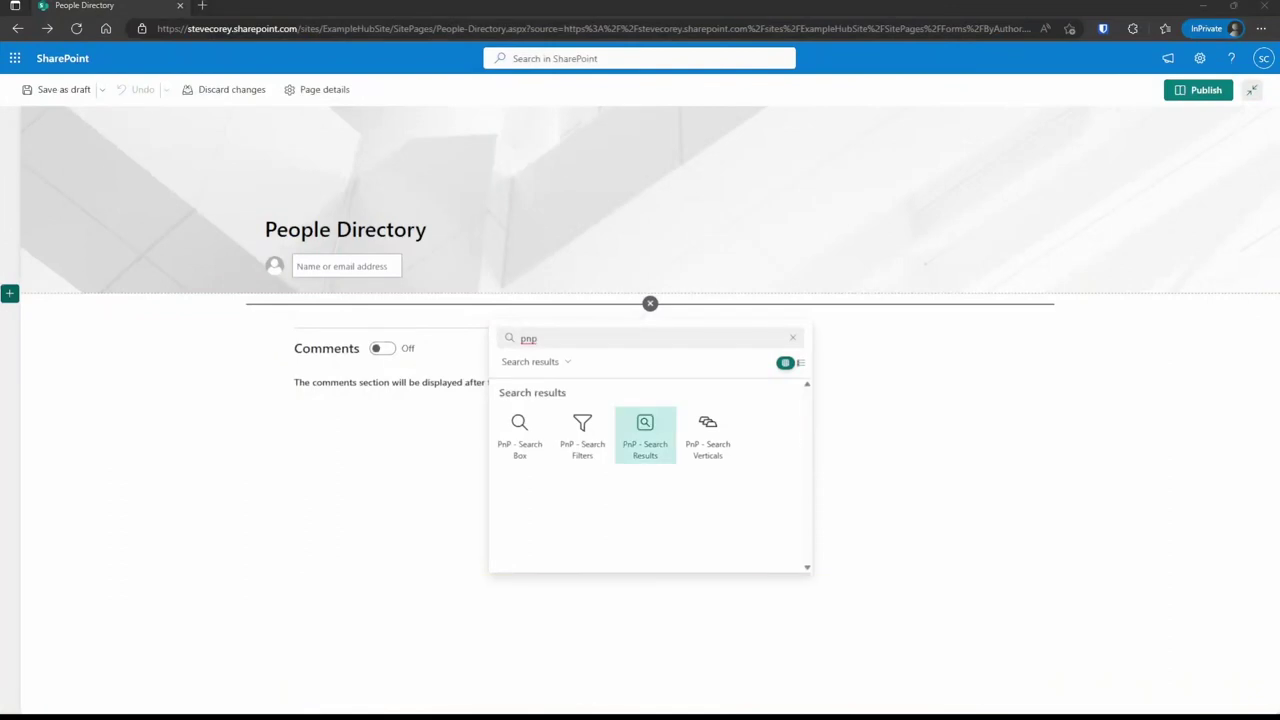
# Add a PnP - Search Results web part that uses the SharePoint Search data source
pyautogui.click(645, 435)
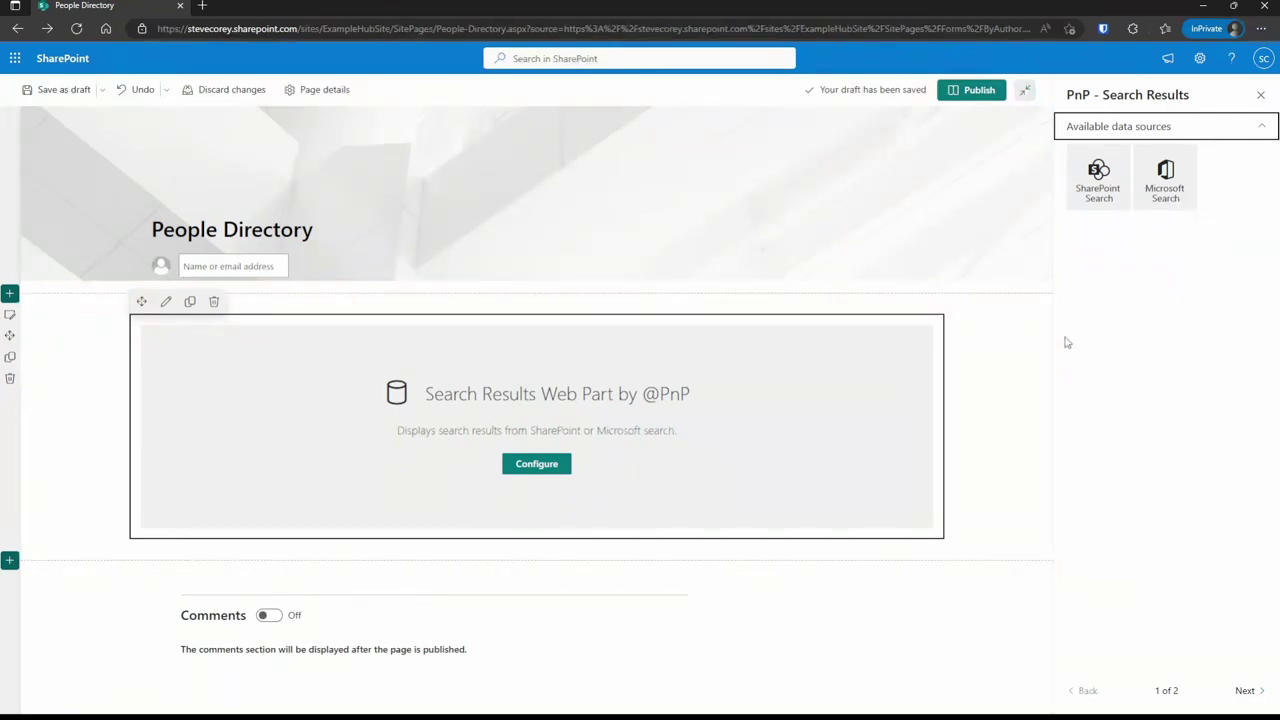
pyautogui.click(1095, 200)
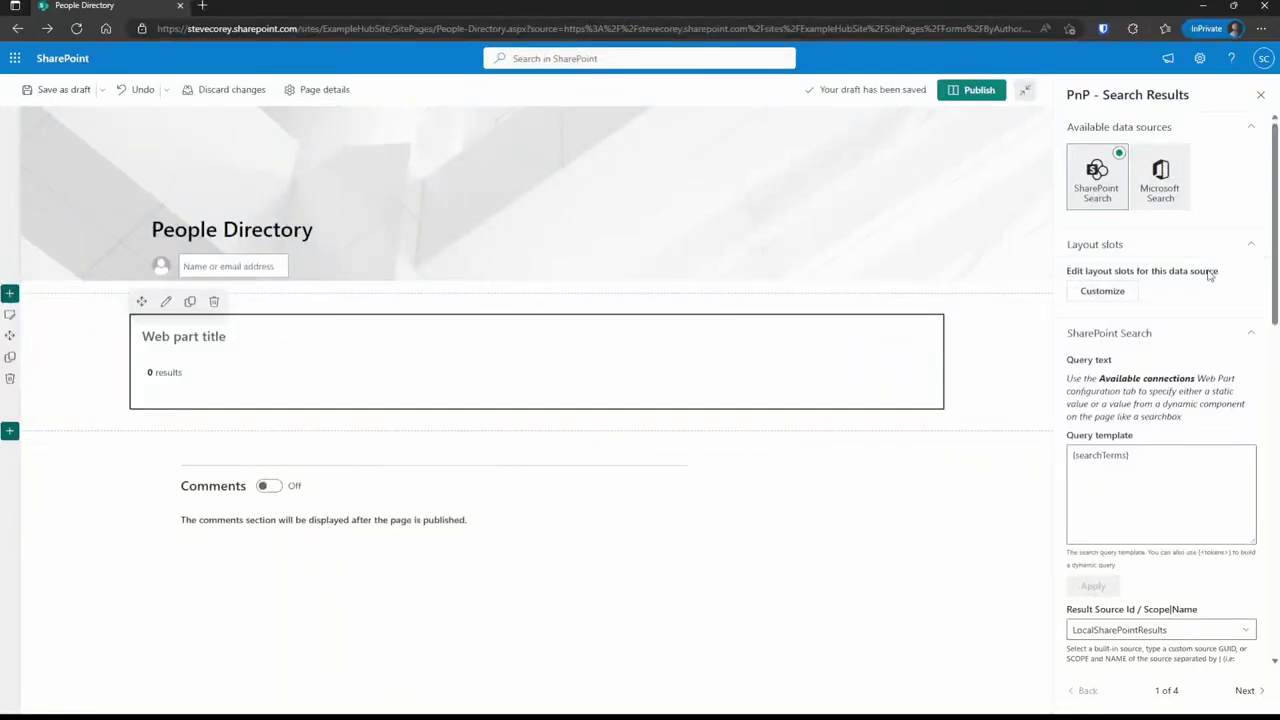
pyautogui.click(1138, 292)
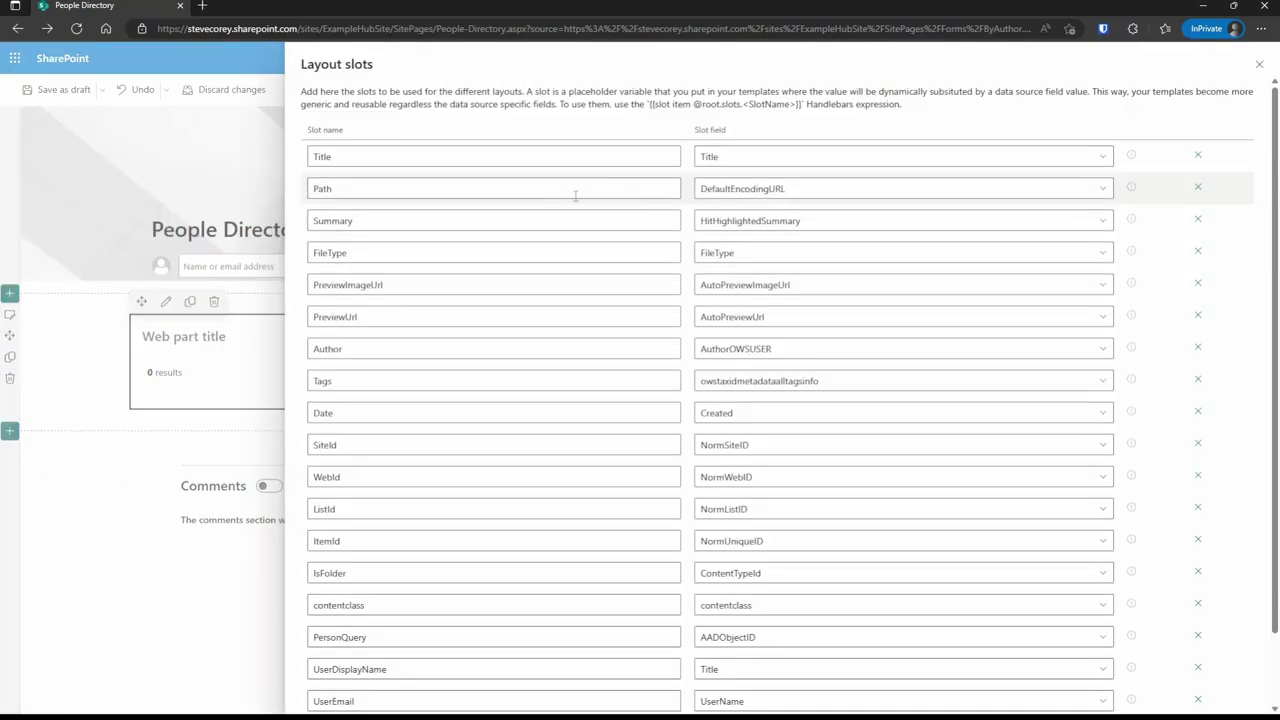
pyautogui.click(488, 153)
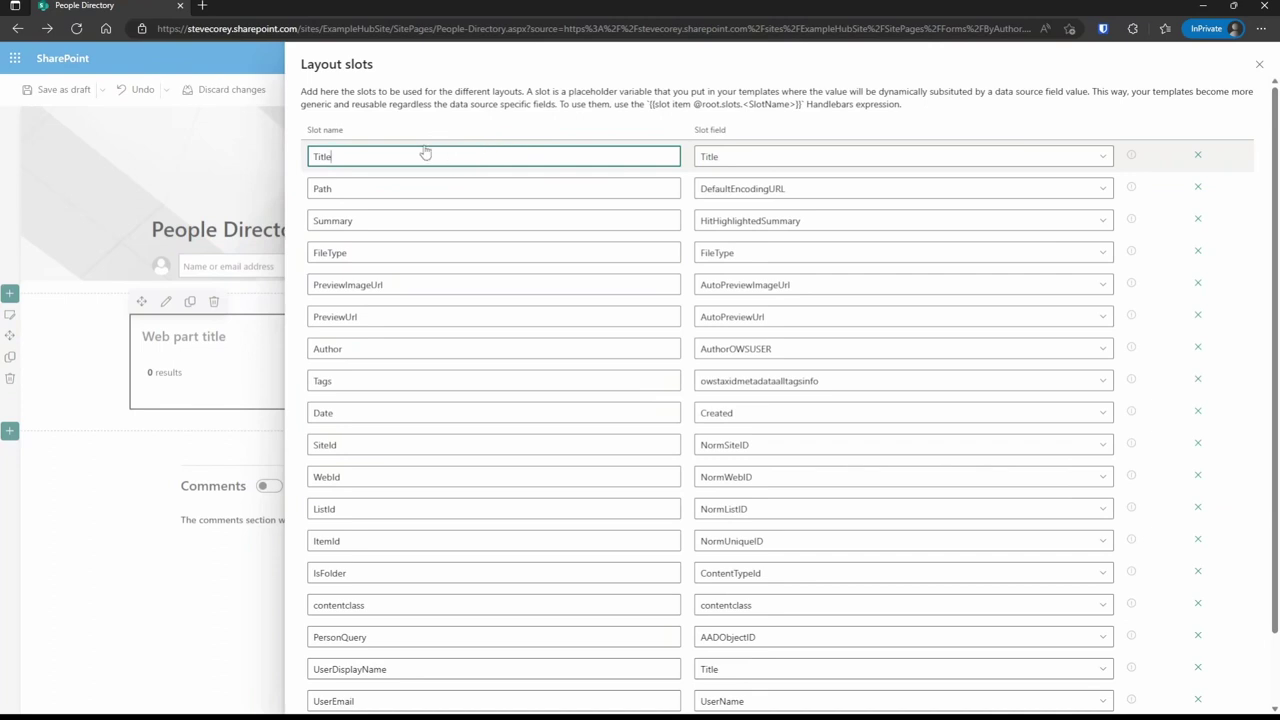
pyautogui.doubleClick(334, 155)
pyautogui.click(1102, 157)
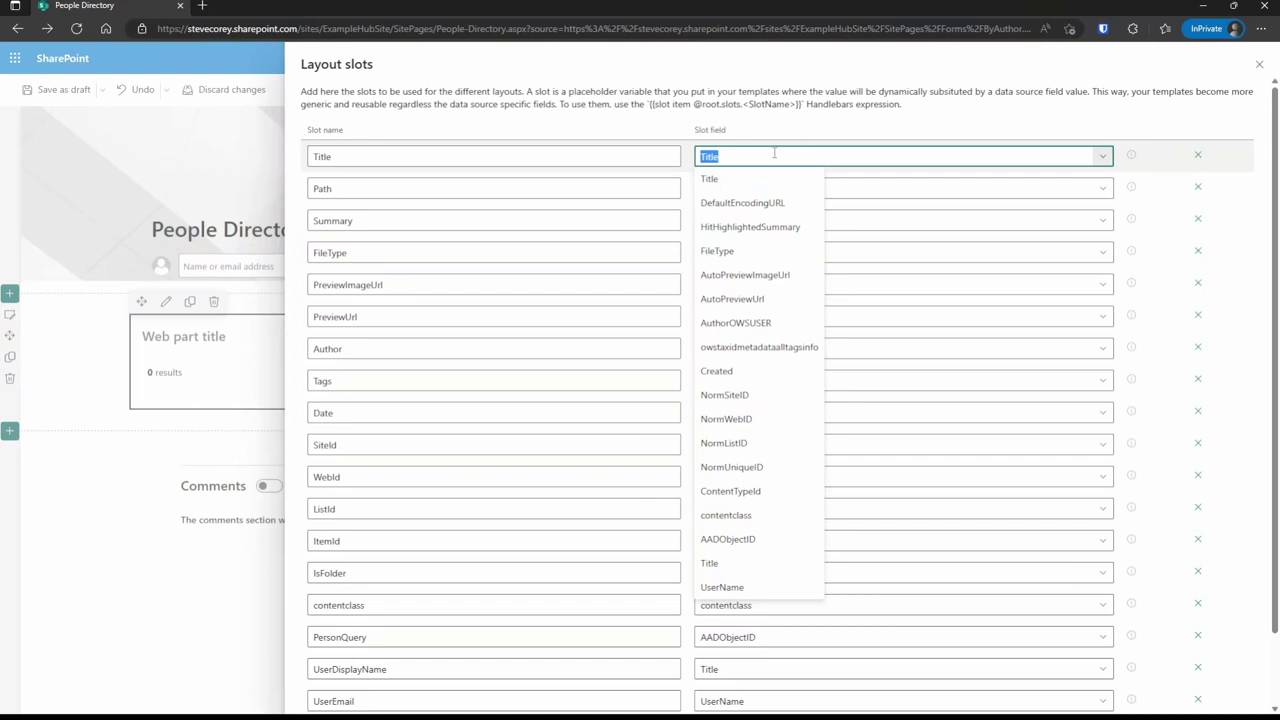
pyautogui.click(800, 103)
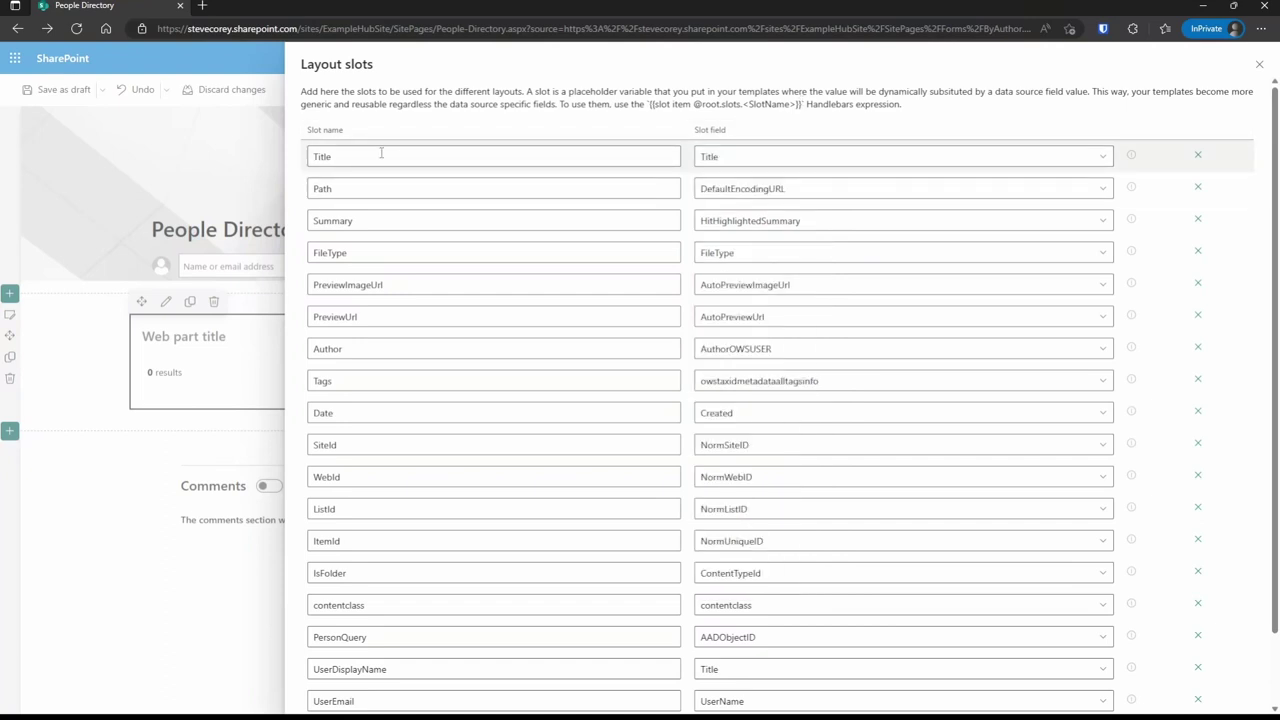
pyautogui.moveTo(355, 152); pyautogui.dragTo(305, 158)
pyautogui.click(333, 187)
pyautogui.doubleClick(333, 187)
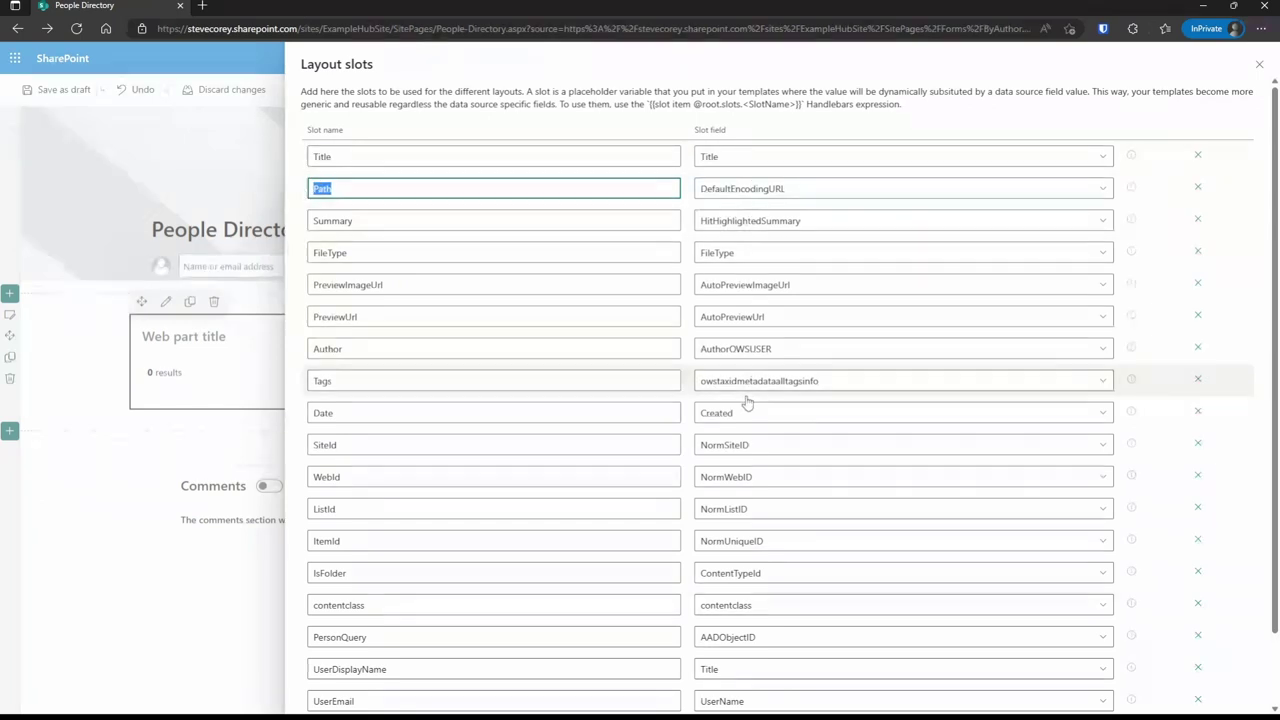
pyautogui.click(925, 157)
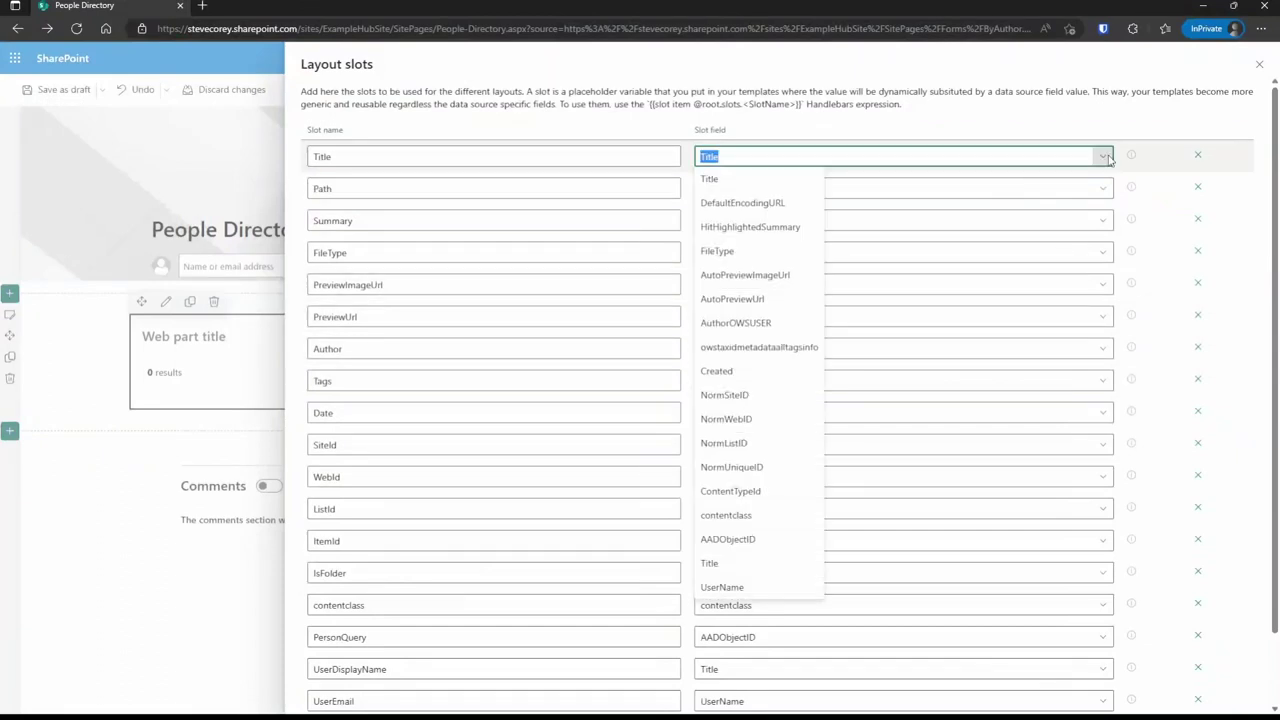
pyautogui.click(1230, 83)
pyautogui.click(1259, 64)
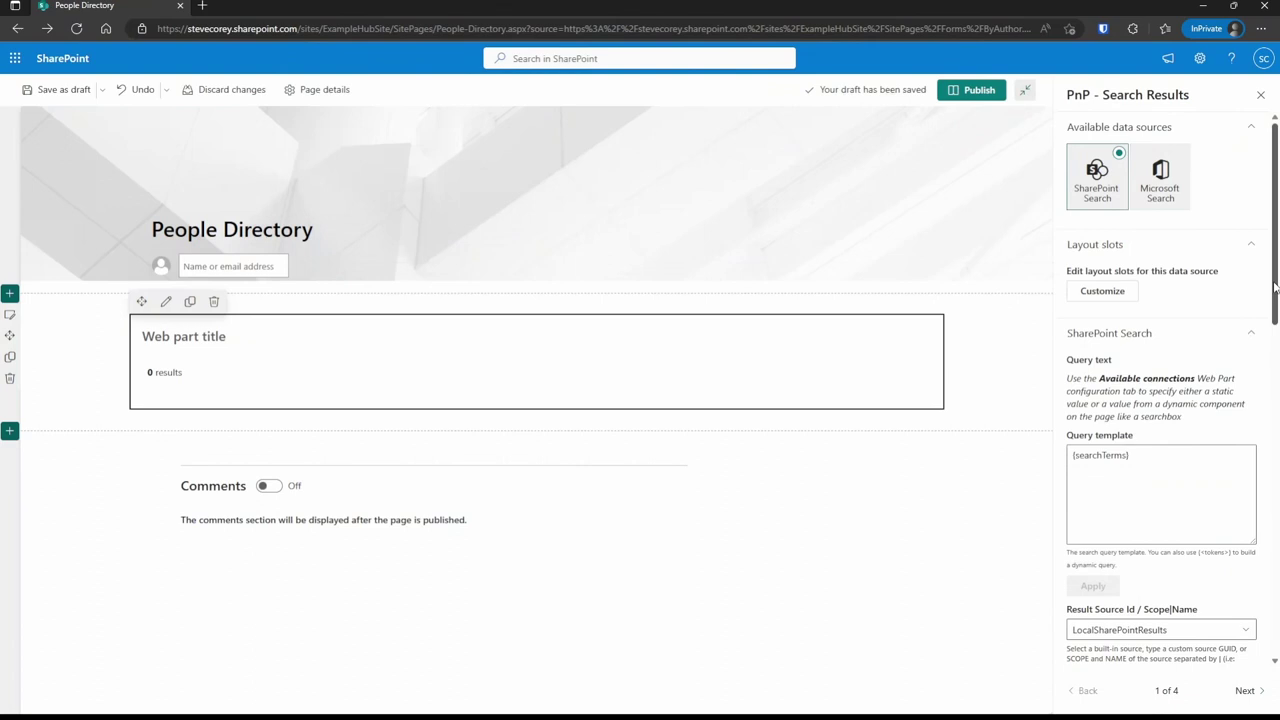
pyautogui.moveTo(1273, 288); pyautogui.dragTo(1273, 345)
pyautogui.click(1157, 337)
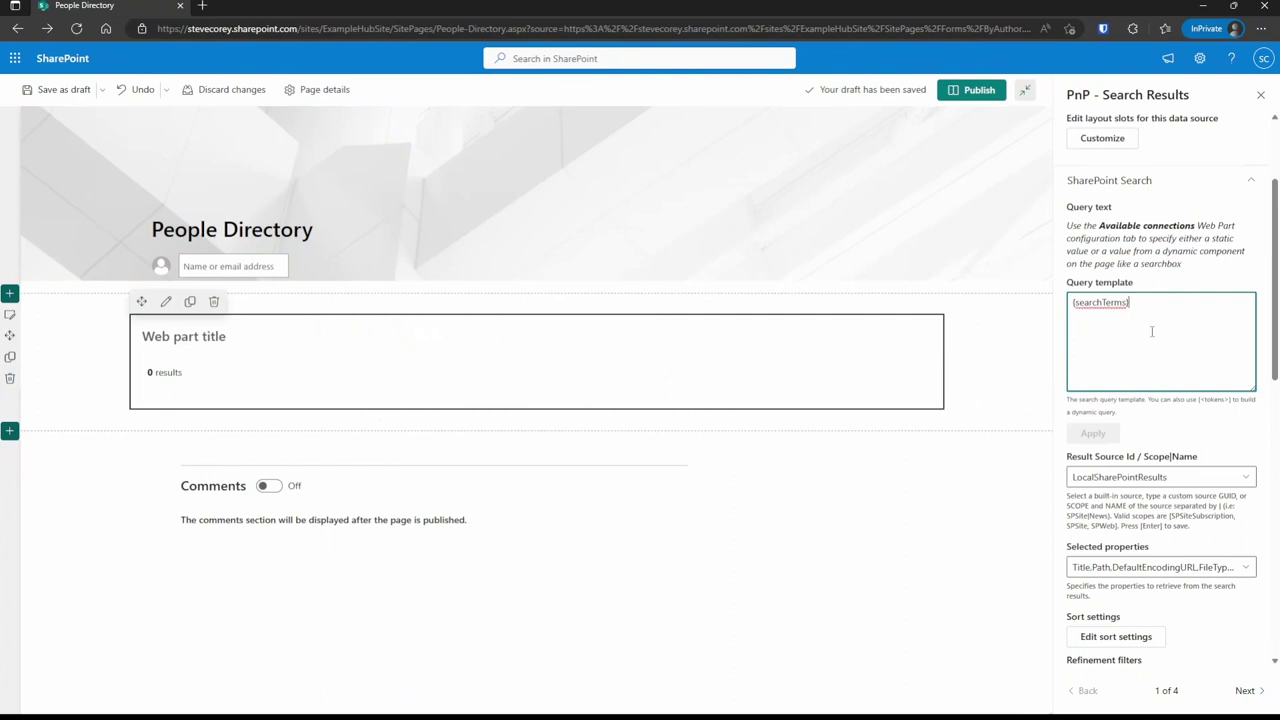
pyautogui.write('Path')
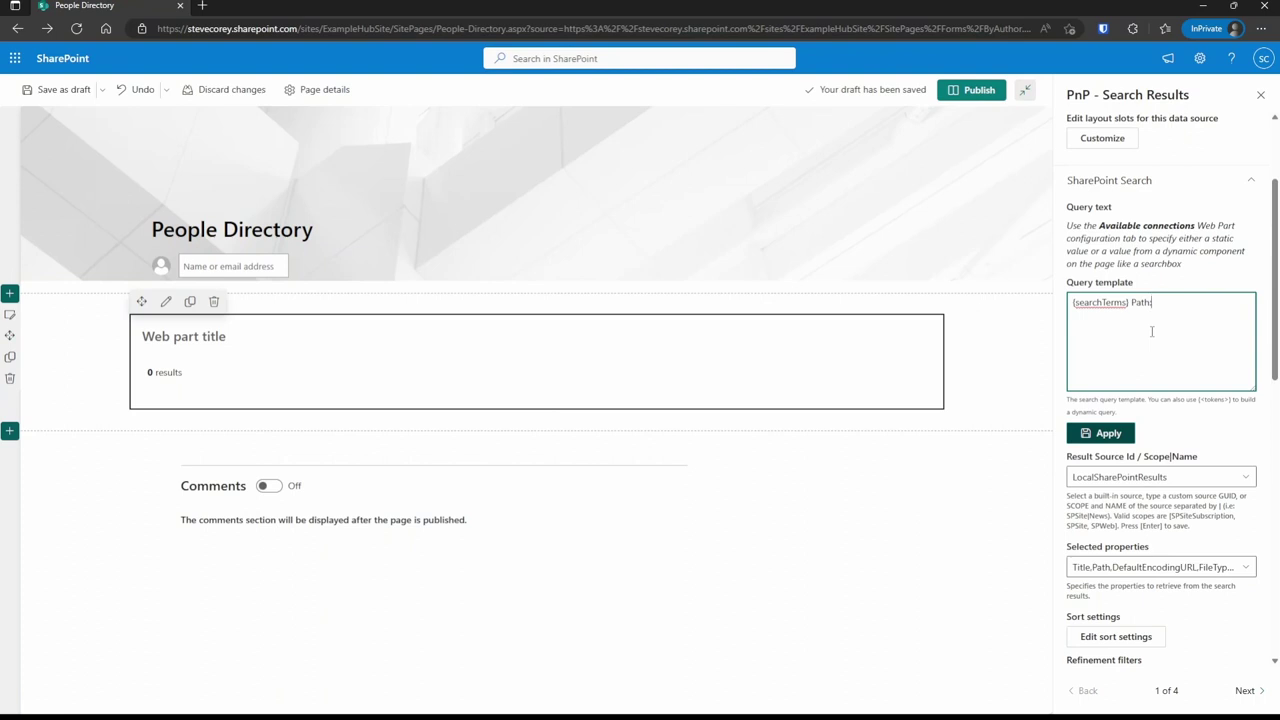
pyautogui.write(':https://')
pyautogui.hotkey('shift', 'Left')
pyautogui.hotkey('shift', 'Left')
pyautogui.hotkey('shift', 'Left')
pyautogui.hotkey('shift', 'Left')
pyautogui.hotkey('shift', 'Left')
pyautogui.hotkey('shift', 'Left')
pyautogui.hotkey('shift', 'Left')
pyautogui.hotkey('shift', 'Left')
pyautogui.press('BackSpace')
pyautogui.press('BackSpace')
pyautogui.press('BackSpace')
pyautogui.press('BackSpace')
pyautogui.press('BackSpace')
pyautogui.press('BackSpace')
pyautogui.press('BackSpace')
pyautogui.hotkey('ctrl', 'a')
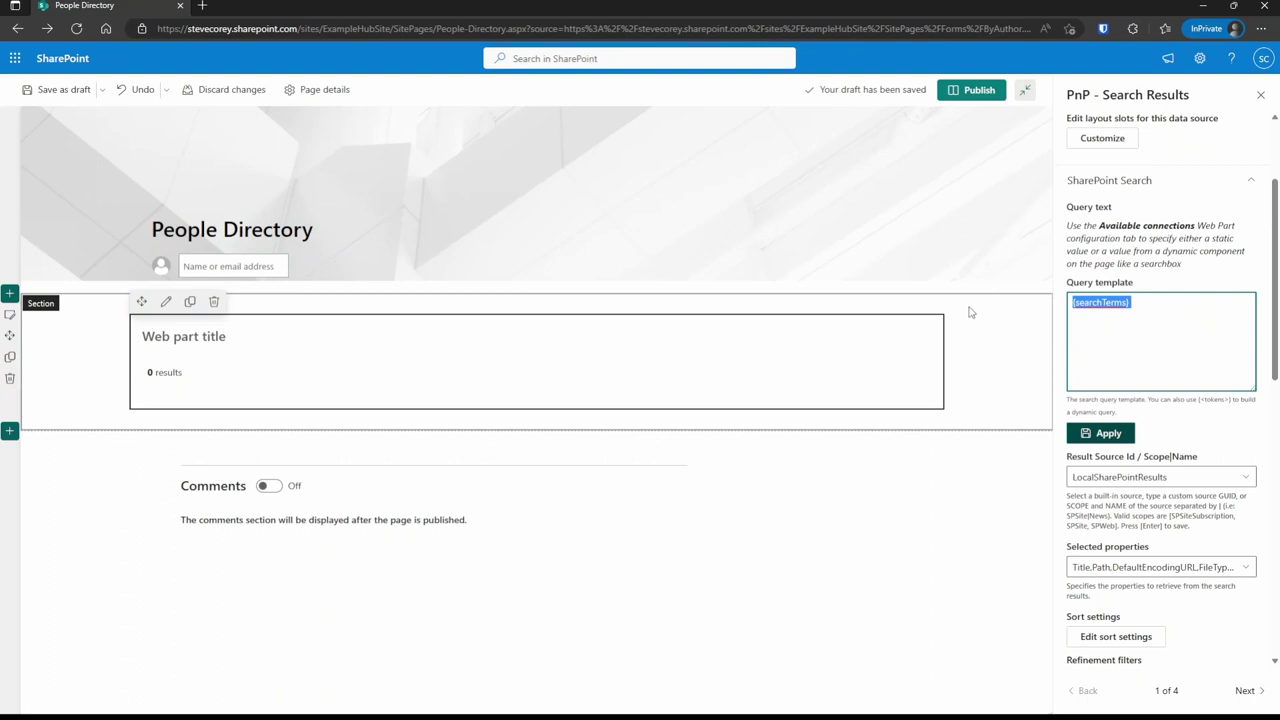
pyautogui.write('*')
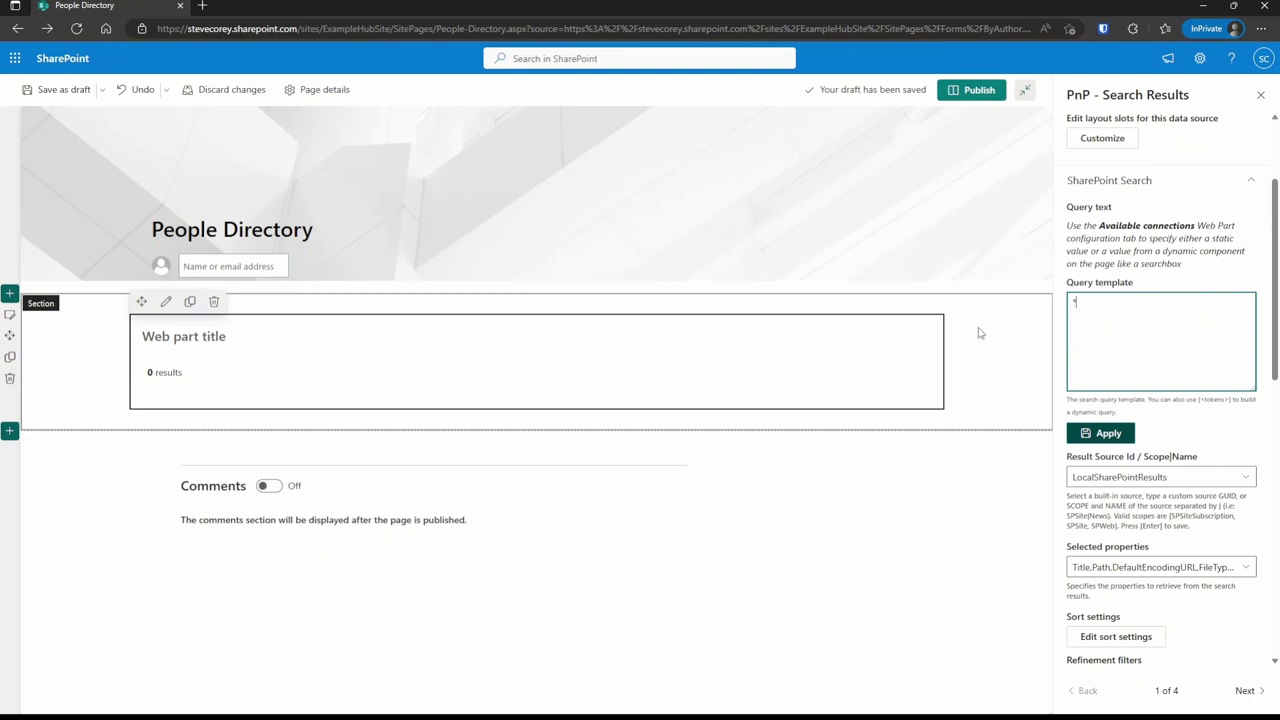
pyautogui.click(1117, 434)
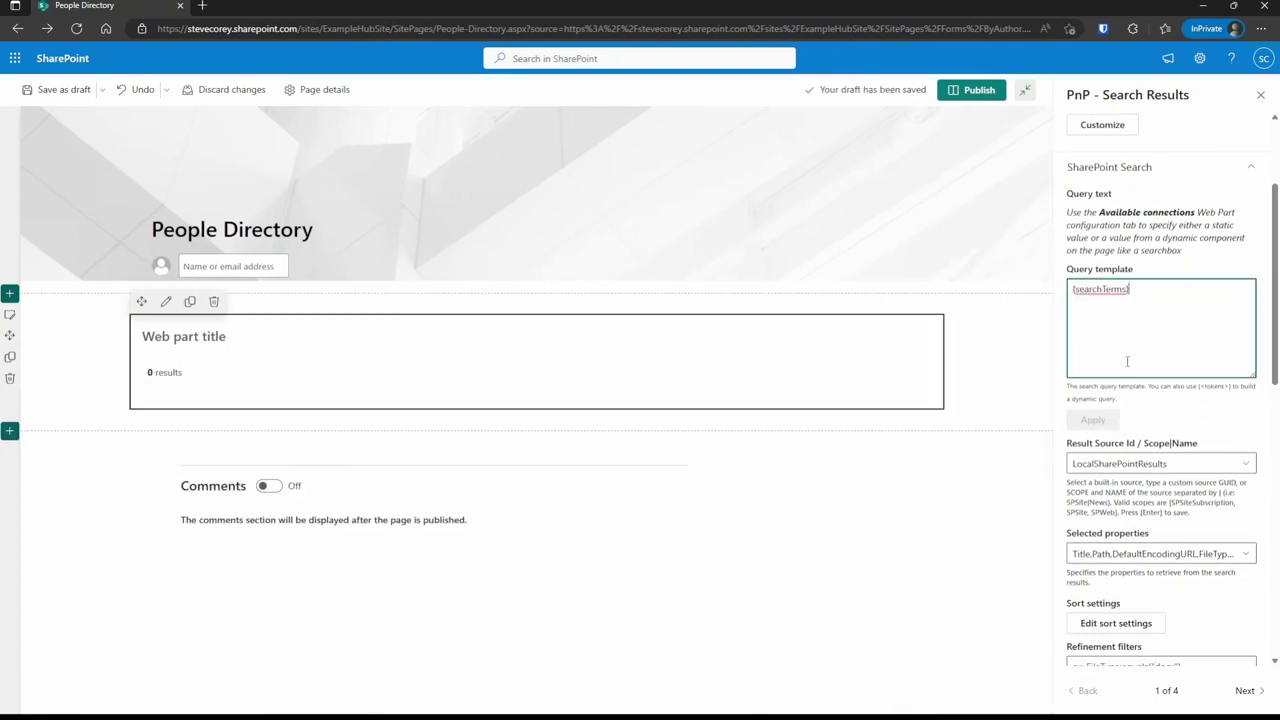
# Set the Result Source Id / Scope|Name to LocalPeopleResults
pyautogui.click(1244, 470)
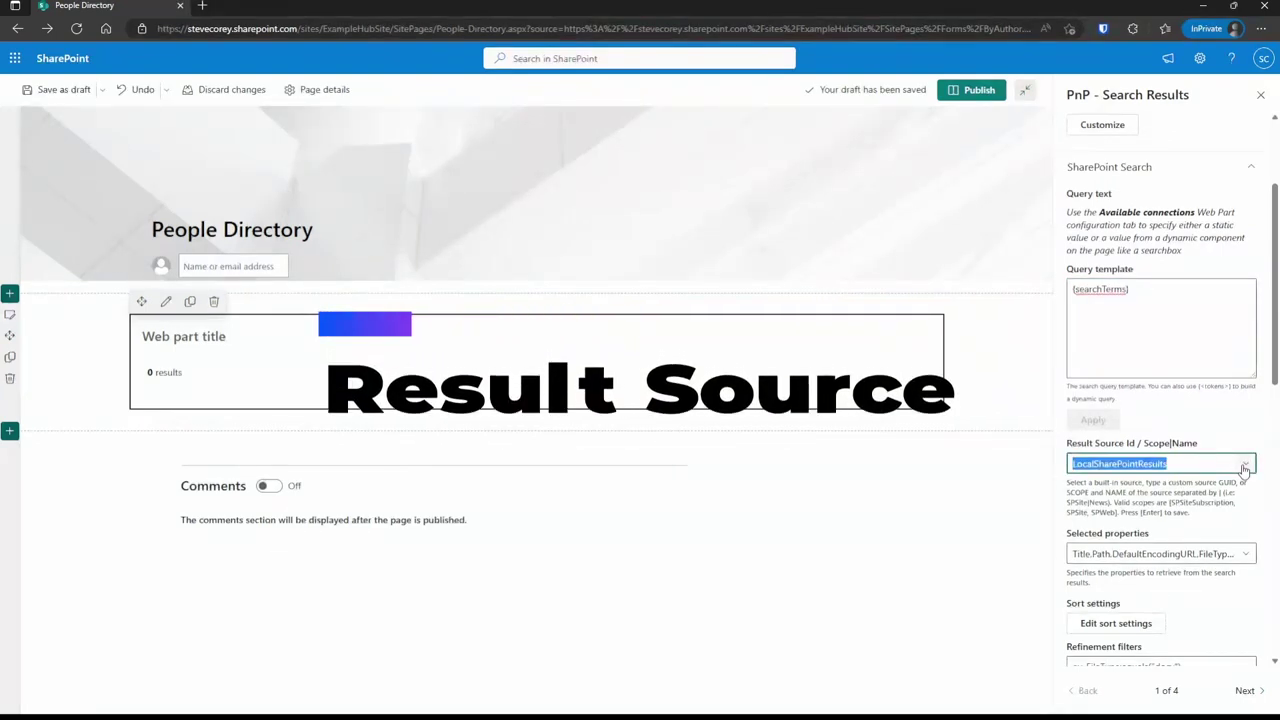
pyautogui.click(1248, 463)
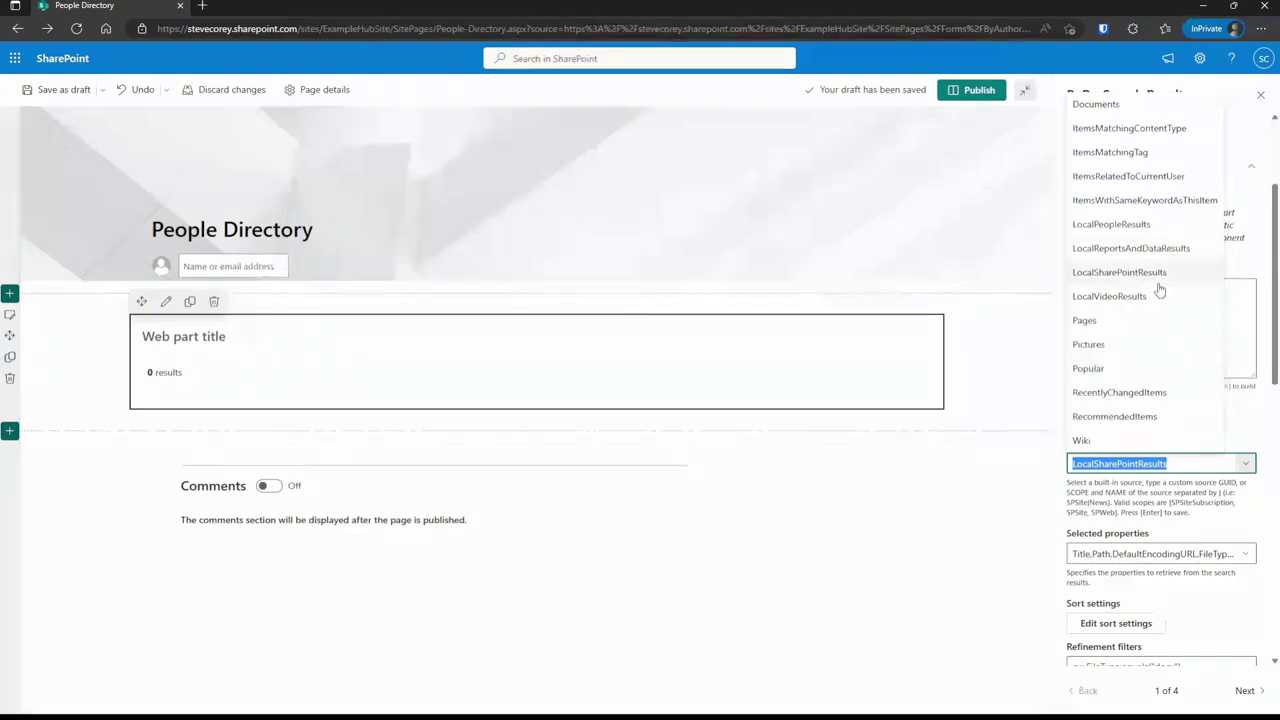
pyautogui.click(1163, 228)
pyautogui.scroll(-1, 1257, 476)
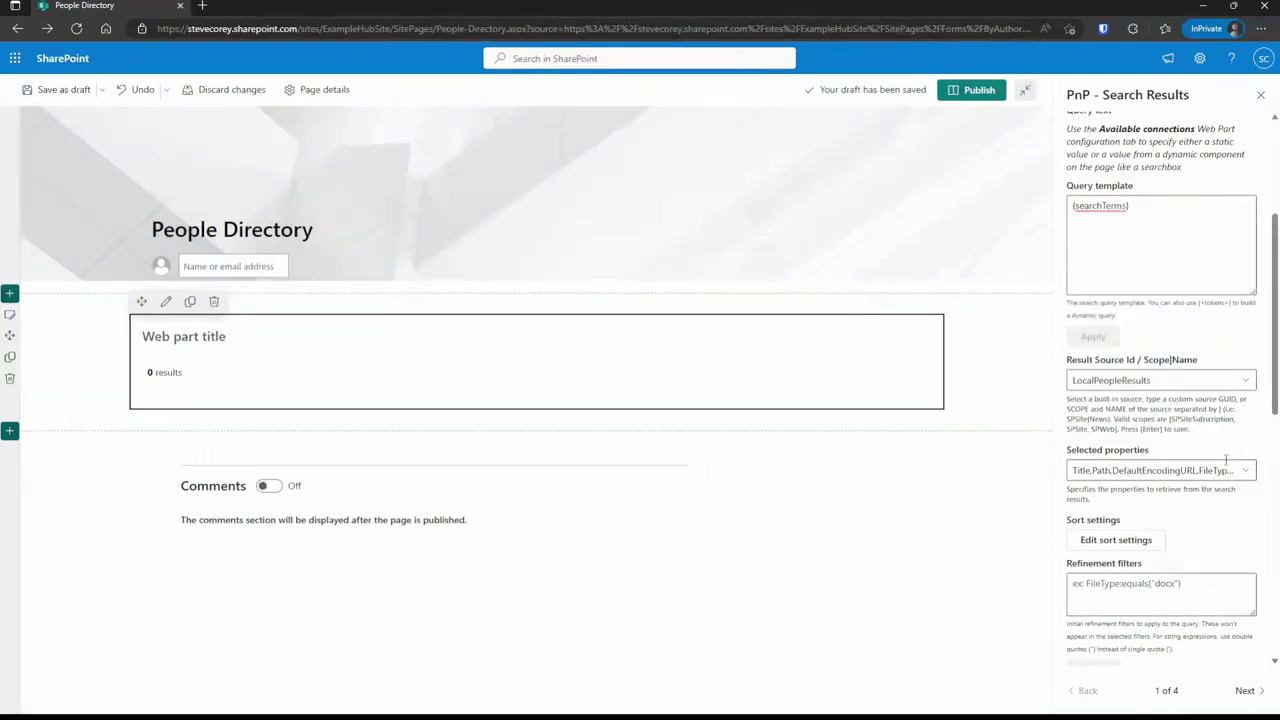
pyautogui.scroll(1, 1226, 461)
pyautogui.scroll(-1, 1226, 461)
# Check the selected properties (Title, Path, DefaultEncodingURL…), close the list, and scroll to Sort settings
pyautogui.click(1248, 474)
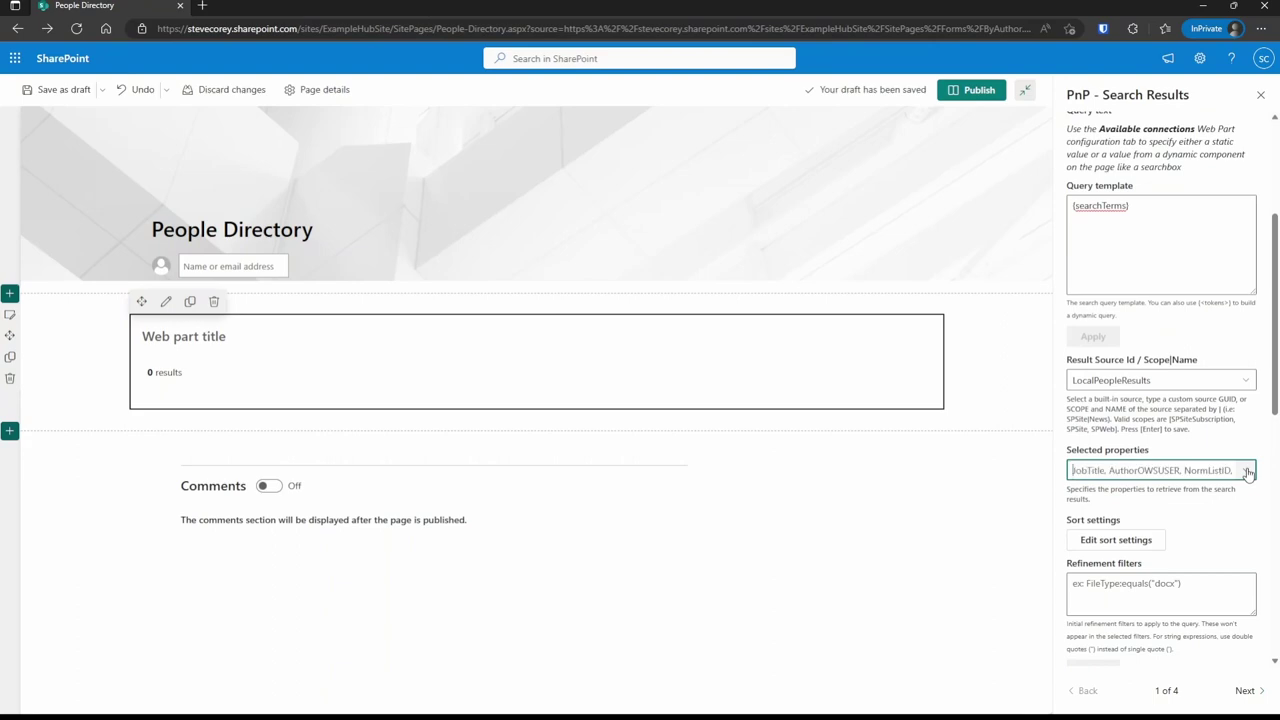
pyautogui.click(1248, 474)
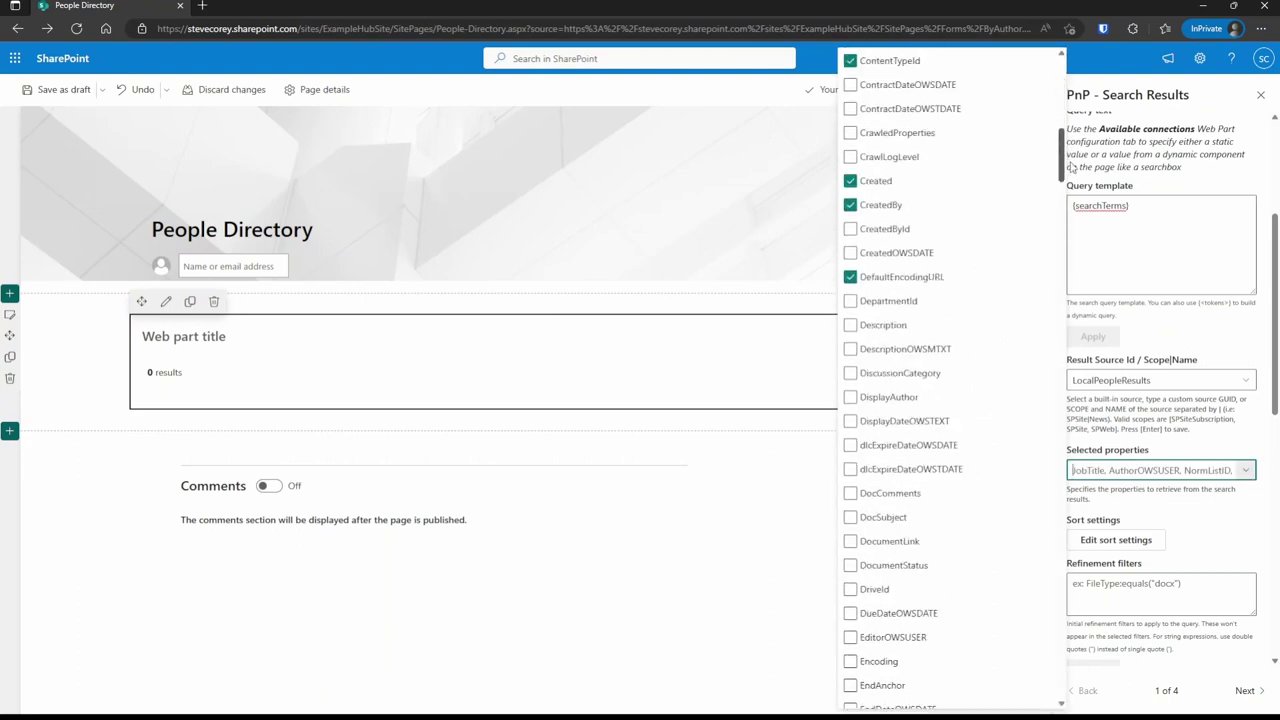
pyautogui.moveTo(1064, 160); pyautogui.dragTo(1058, 95)
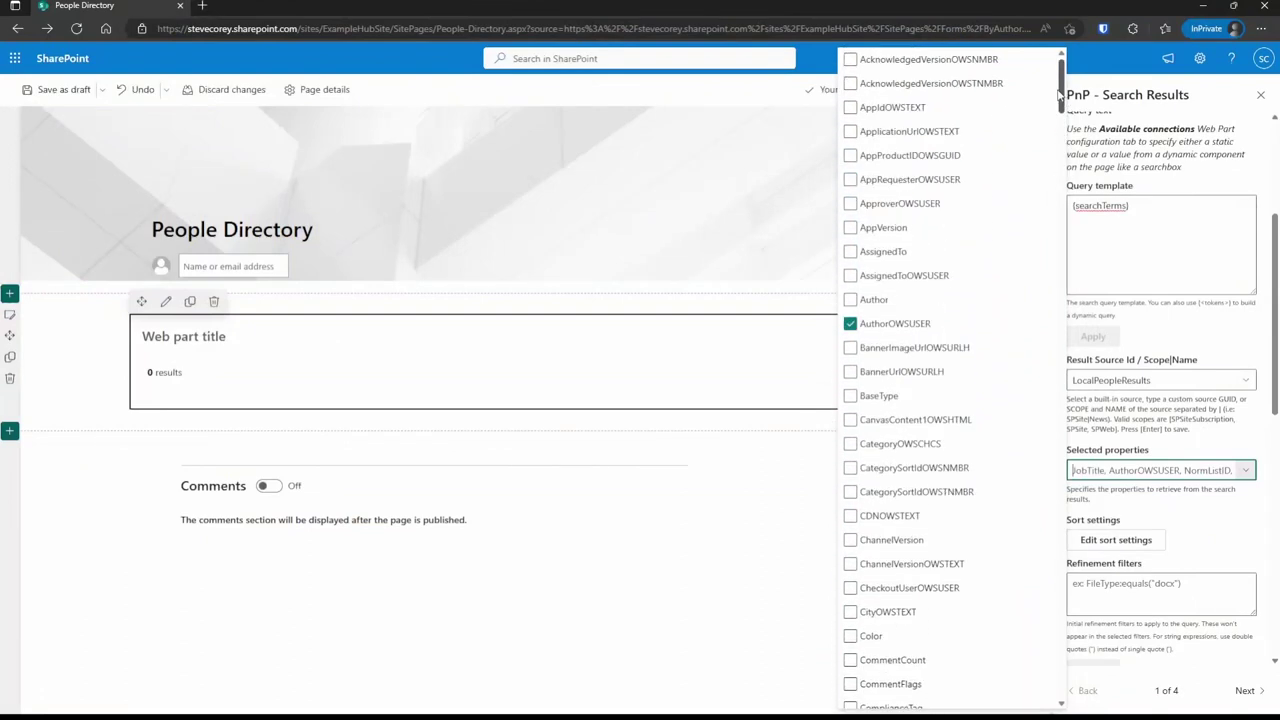
pyautogui.click(1178, 422)
pyautogui.scroll(-2, 1150, 400)
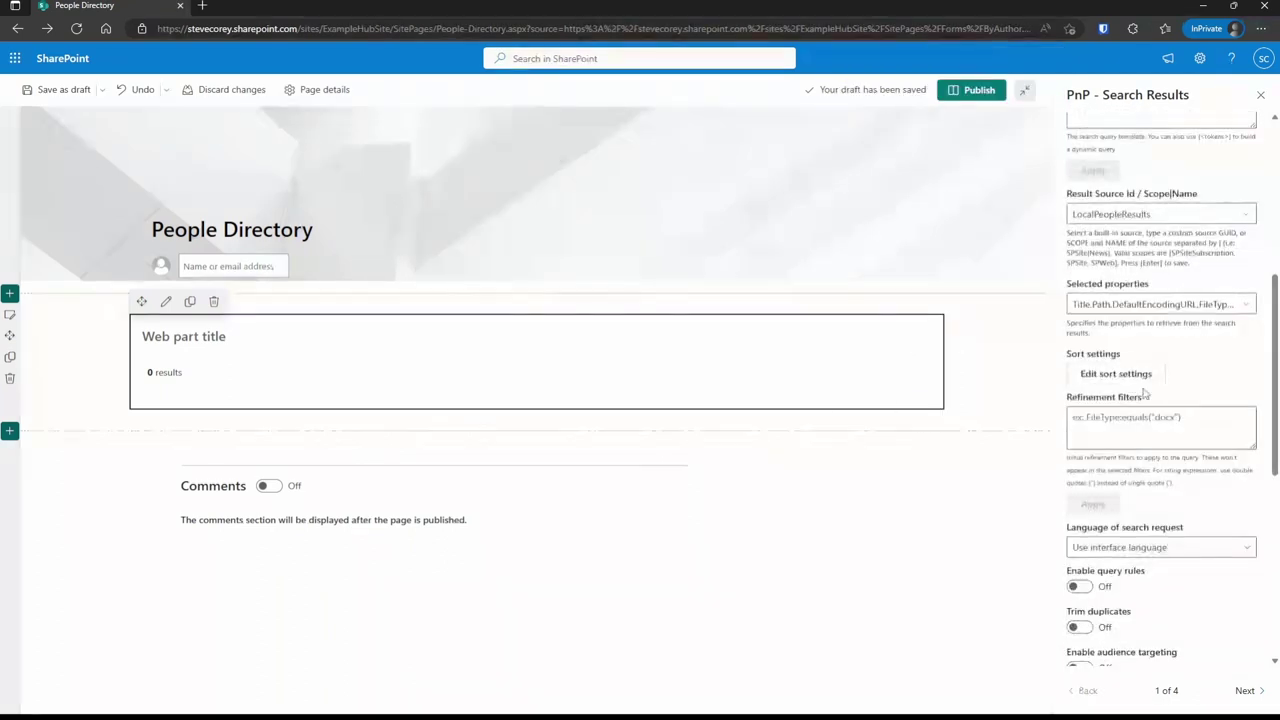
pyautogui.click(1137, 375)
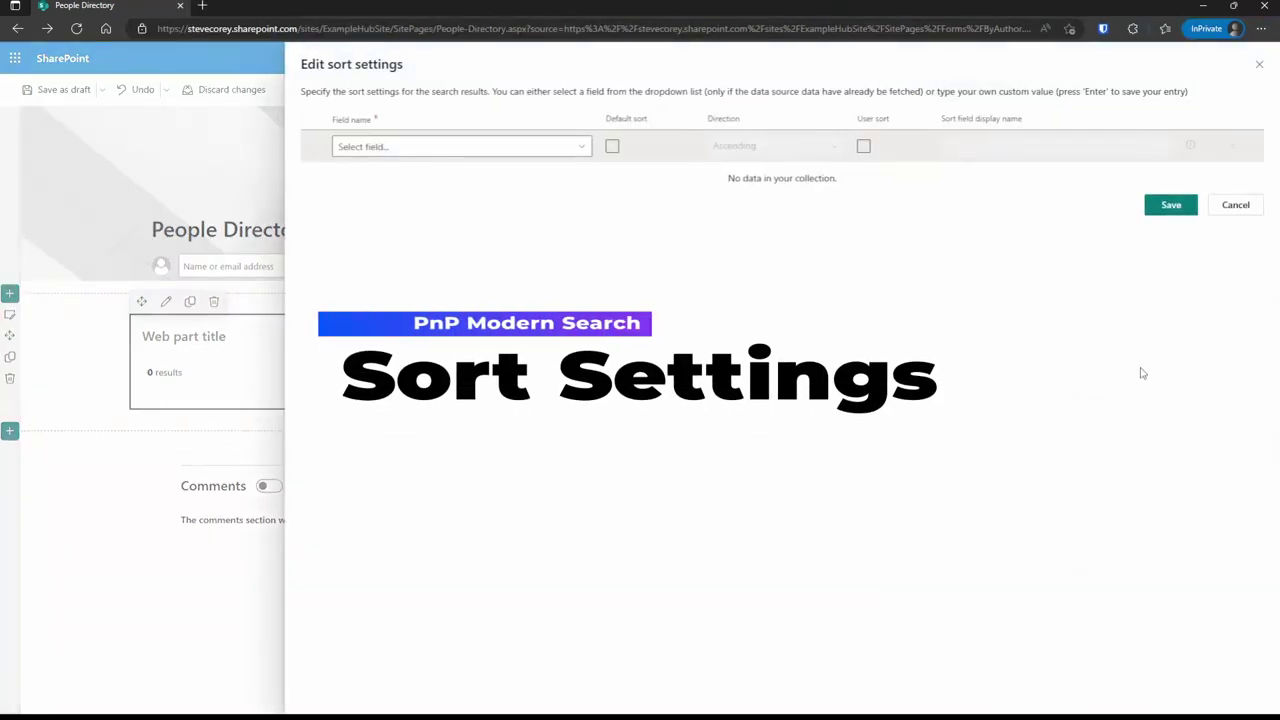
pyautogui.click(578, 147)
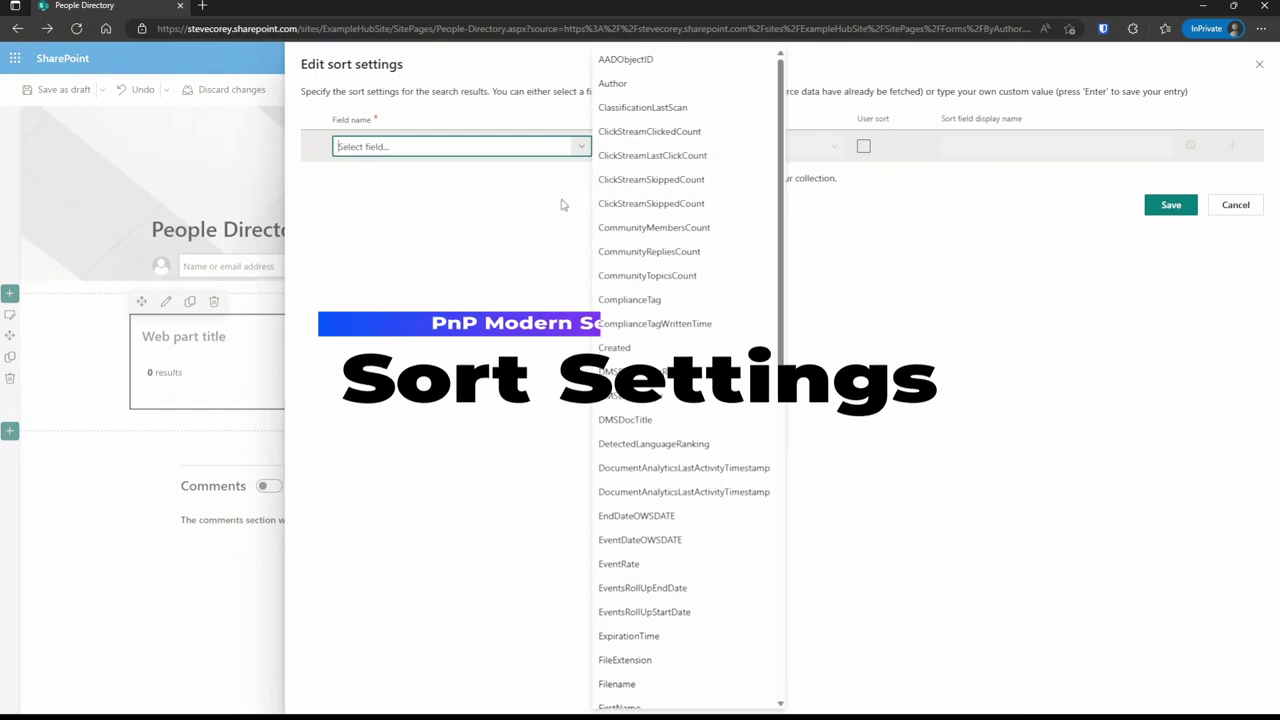
pyautogui.click(531, 283)
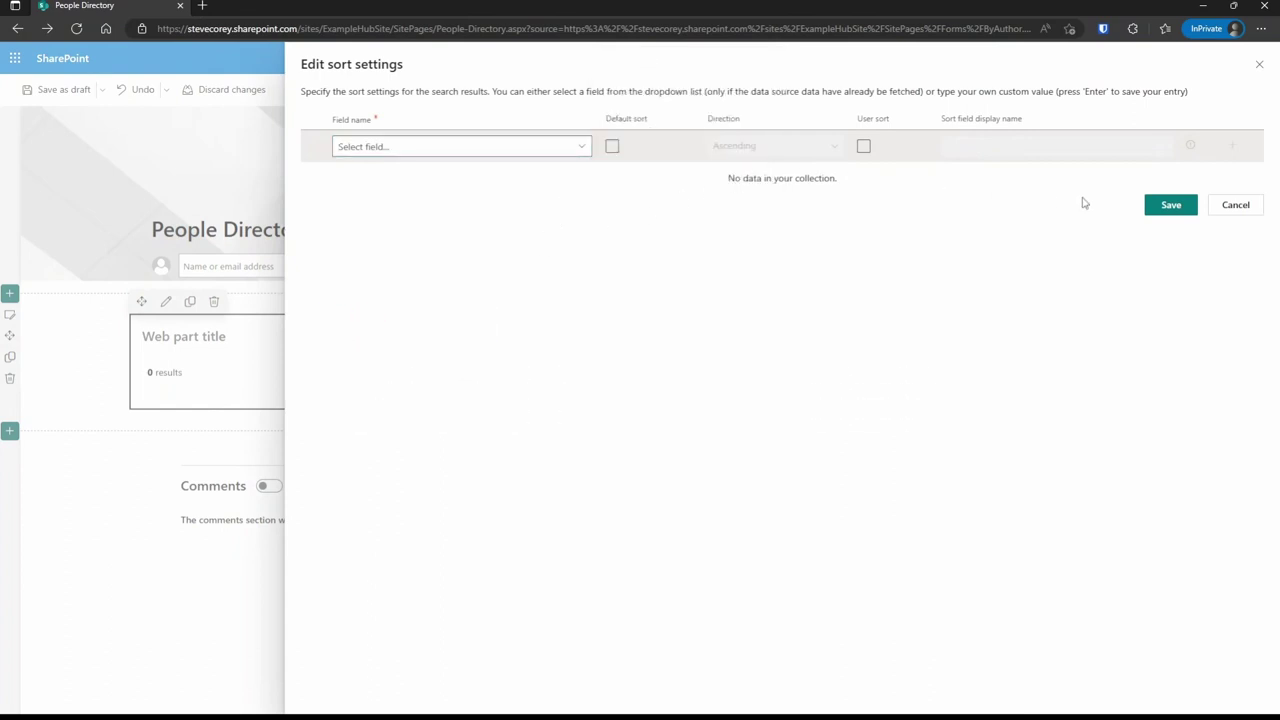
pyautogui.click(1246, 206)
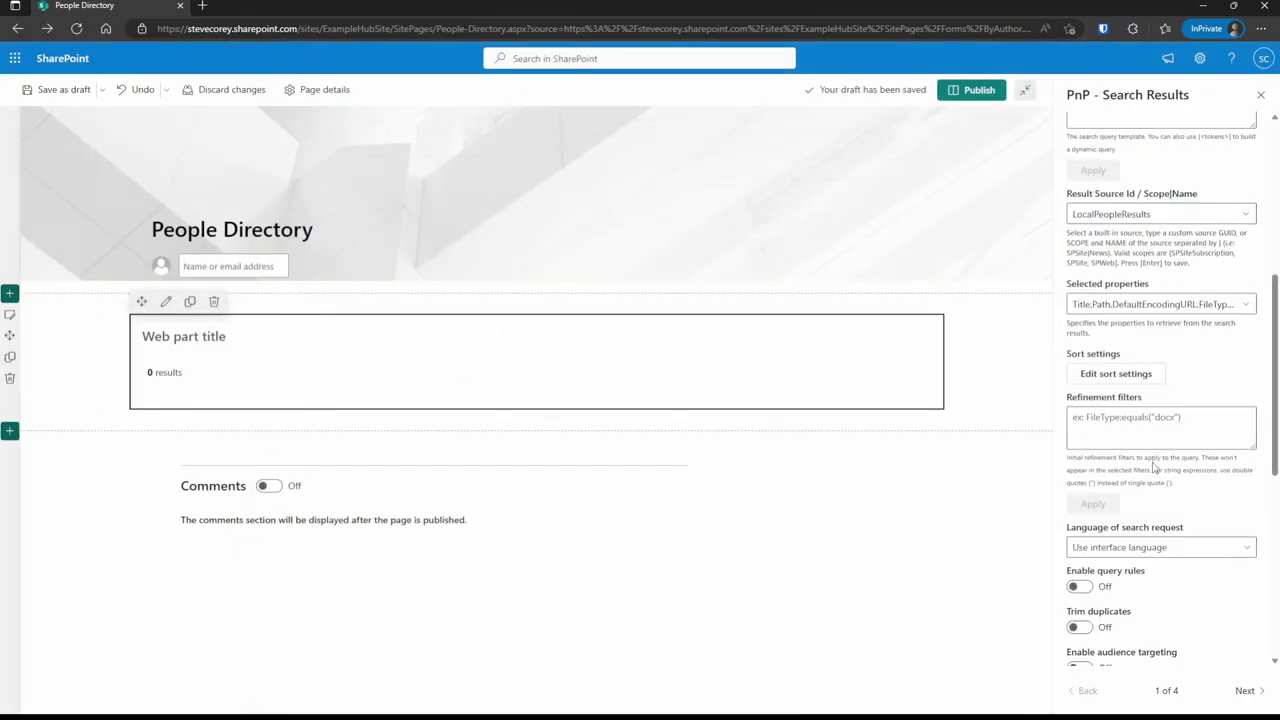
pyautogui.scroll(-2, 1155, 467)
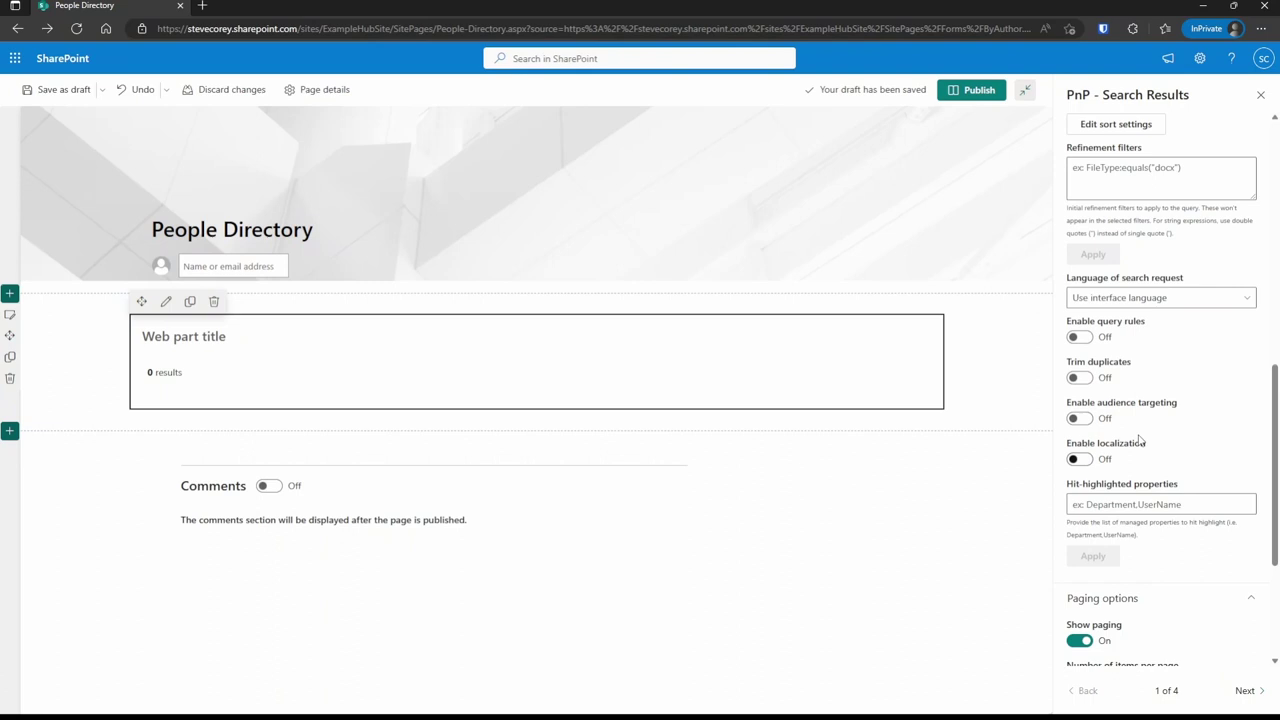
pyautogui.scroll(-2, 1139, 440)
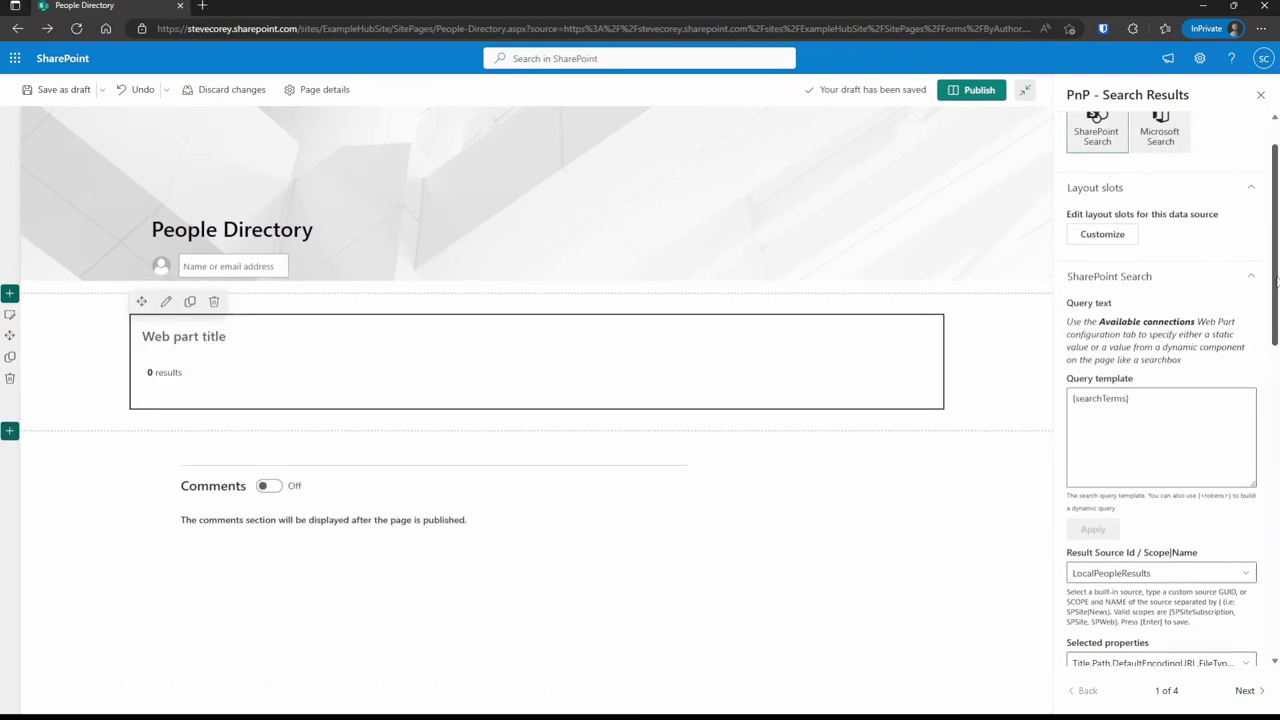
# Change the query template from {searchTerms} to * so all 21 people are returned
pyautogui.moveTo(1132, 399); pyautogui.dragTo(1071, 399)
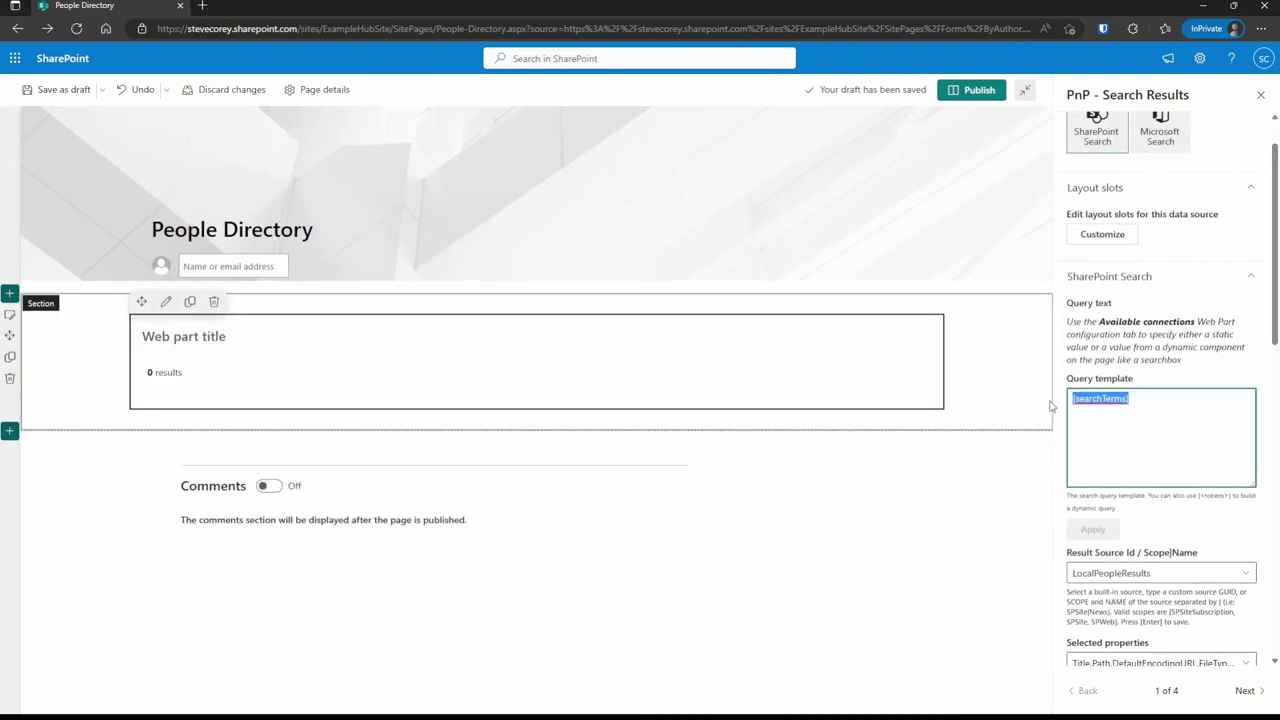
pyautogui.write('*')
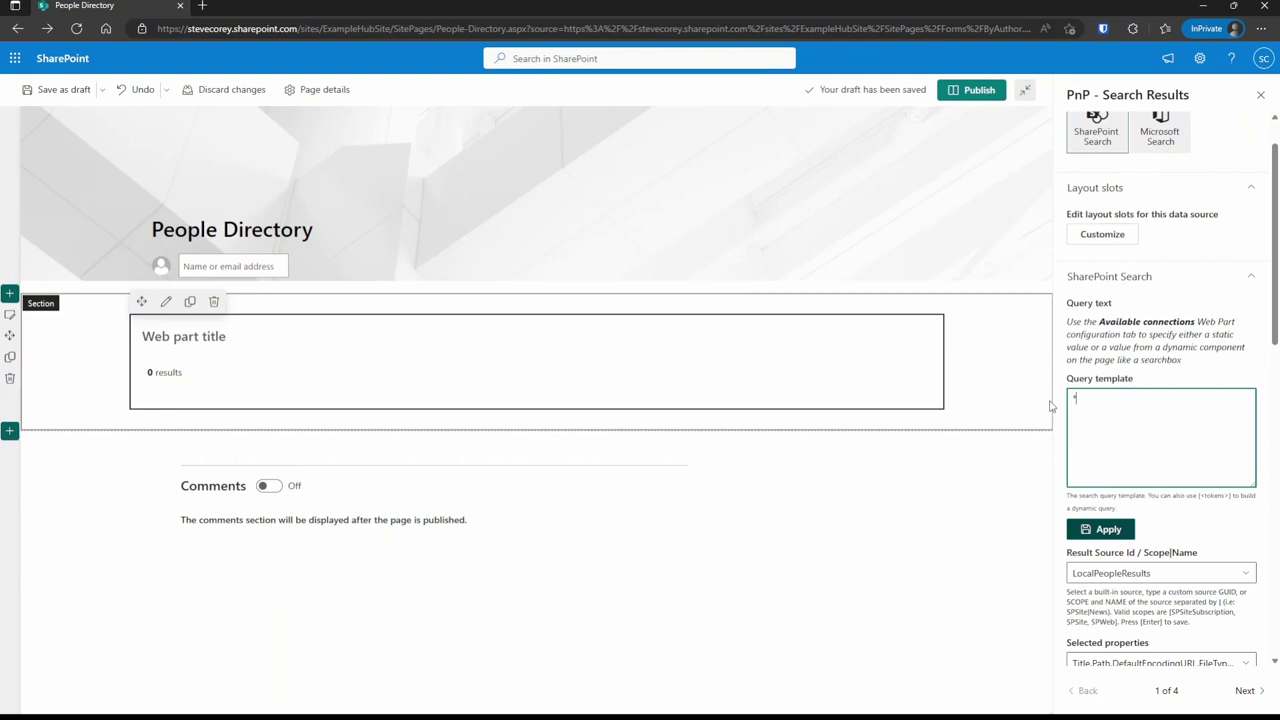
pyautogui.click(1100, 529)
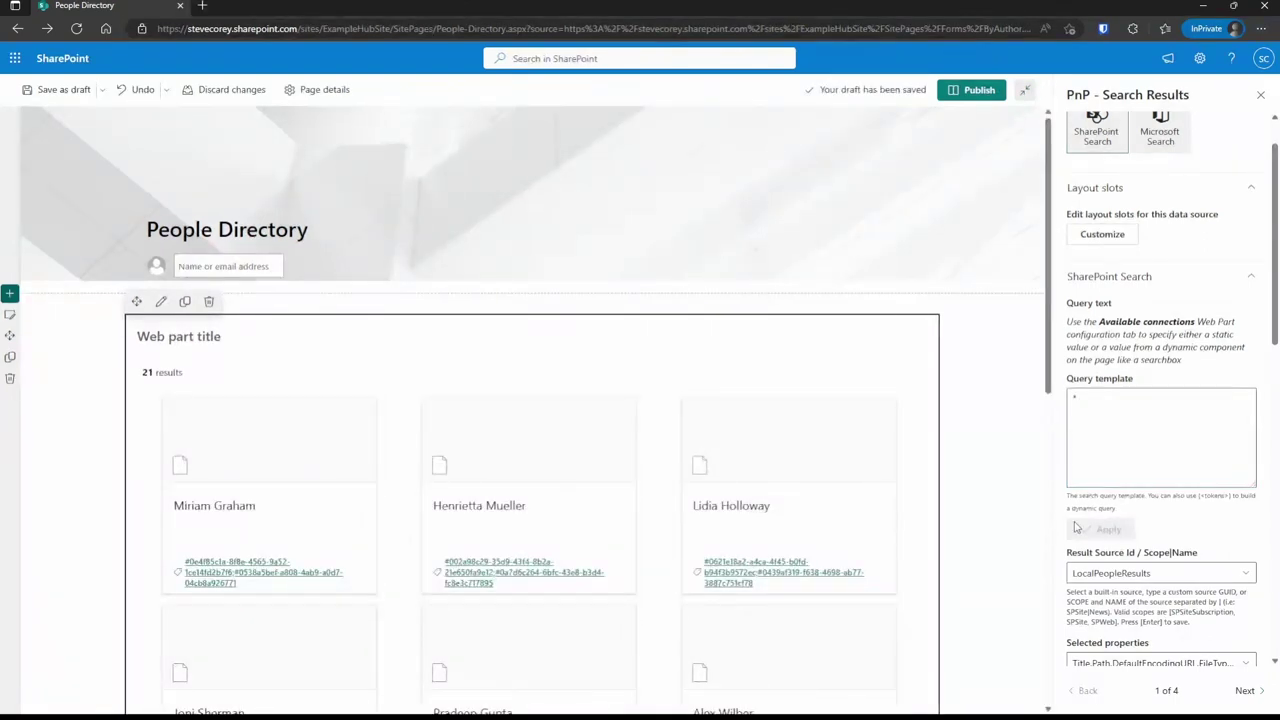
pyautogui.scroll(-10, 1138, 545)
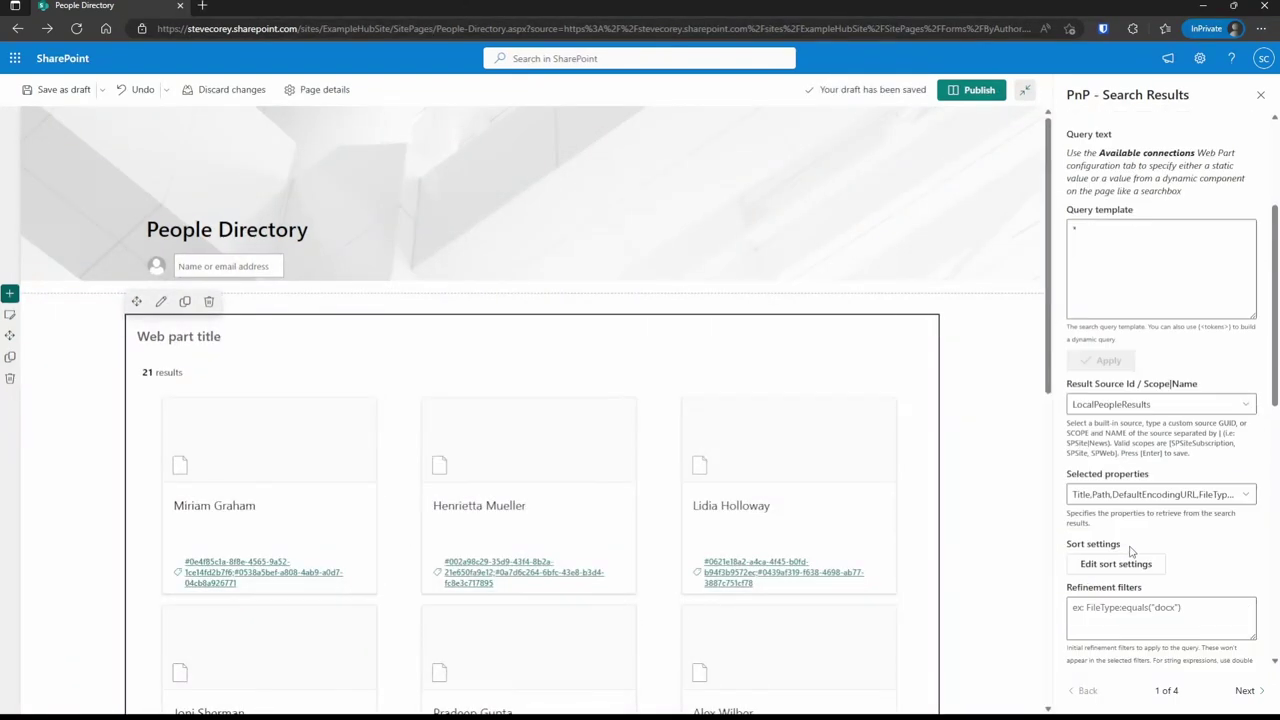
pyautogui.click(1247, 692)
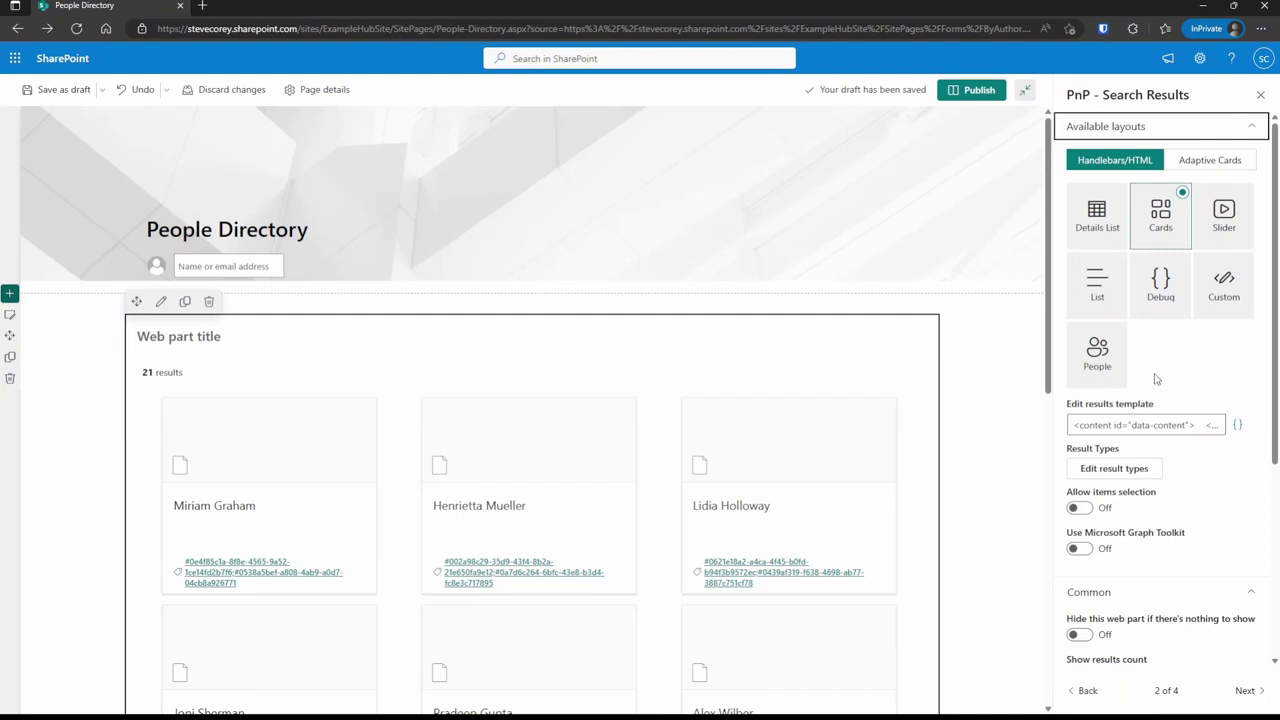
# Try the Details List, Slider, Debug and Adaptive Cards layouts, then choose the Handlebars People layout
pyautogui.click(1100, 222)
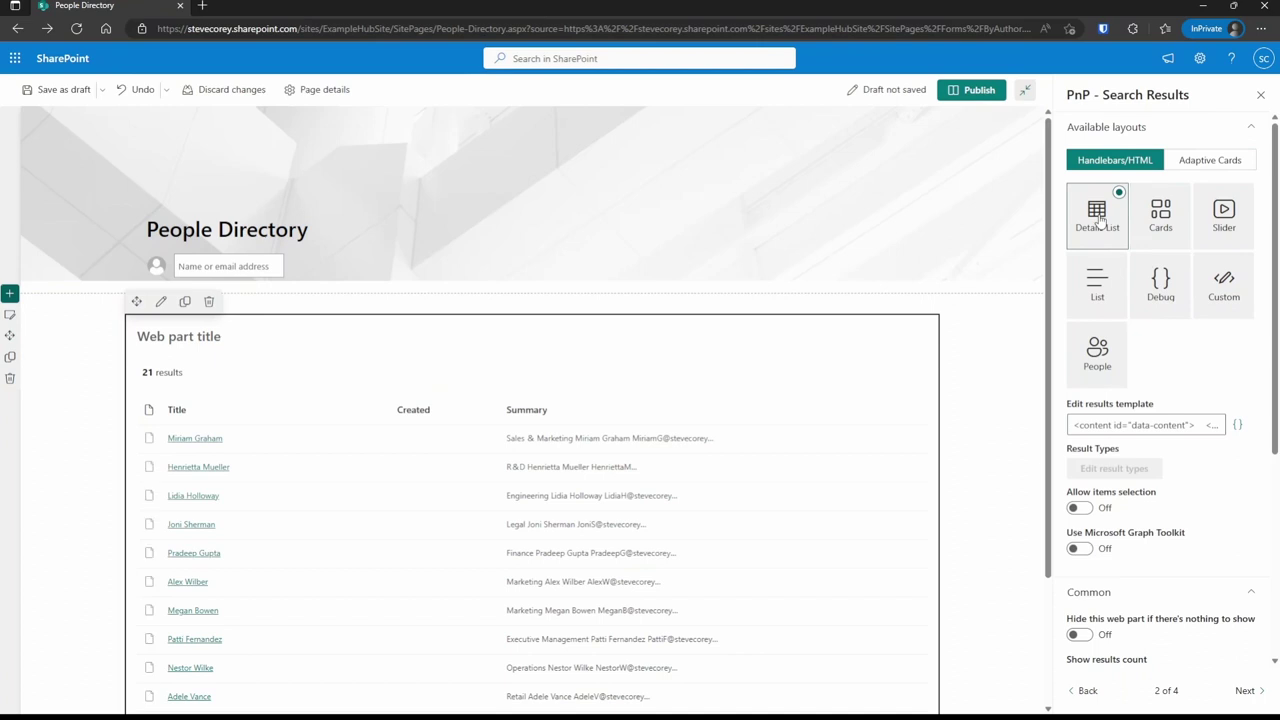
pyautogui.click(1240, 236)
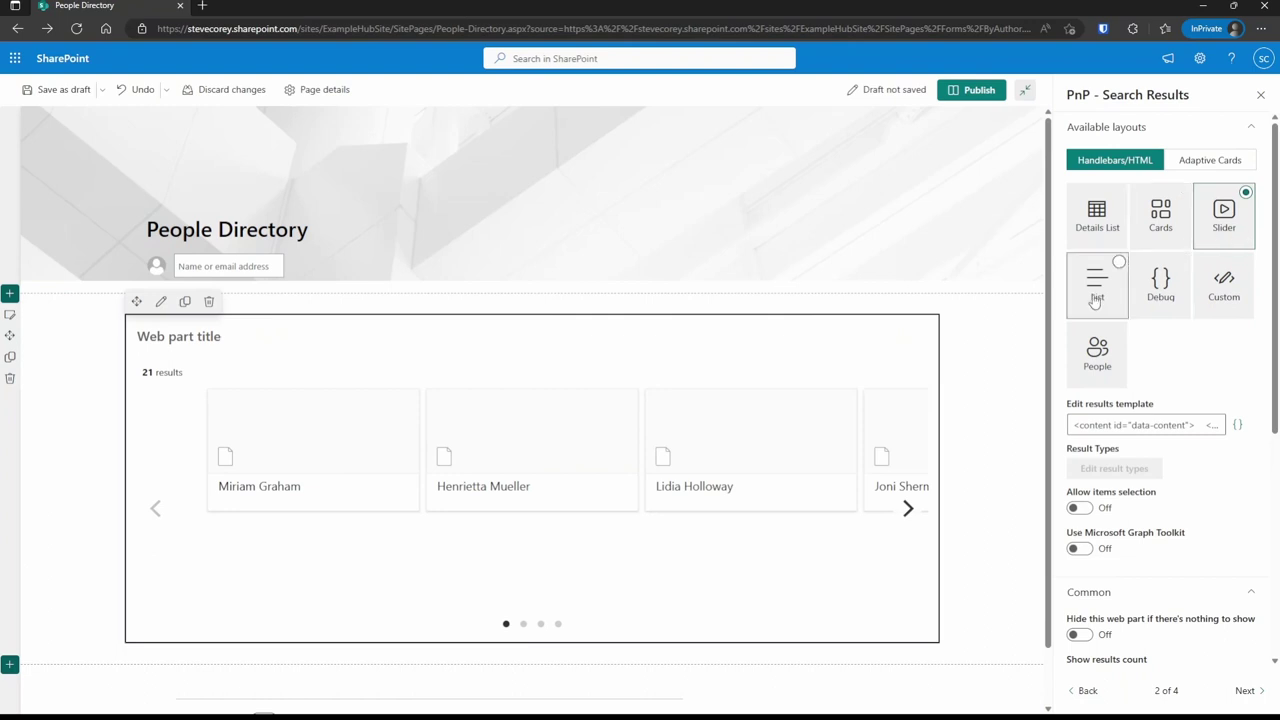
pyautogui.click(1158, 286)
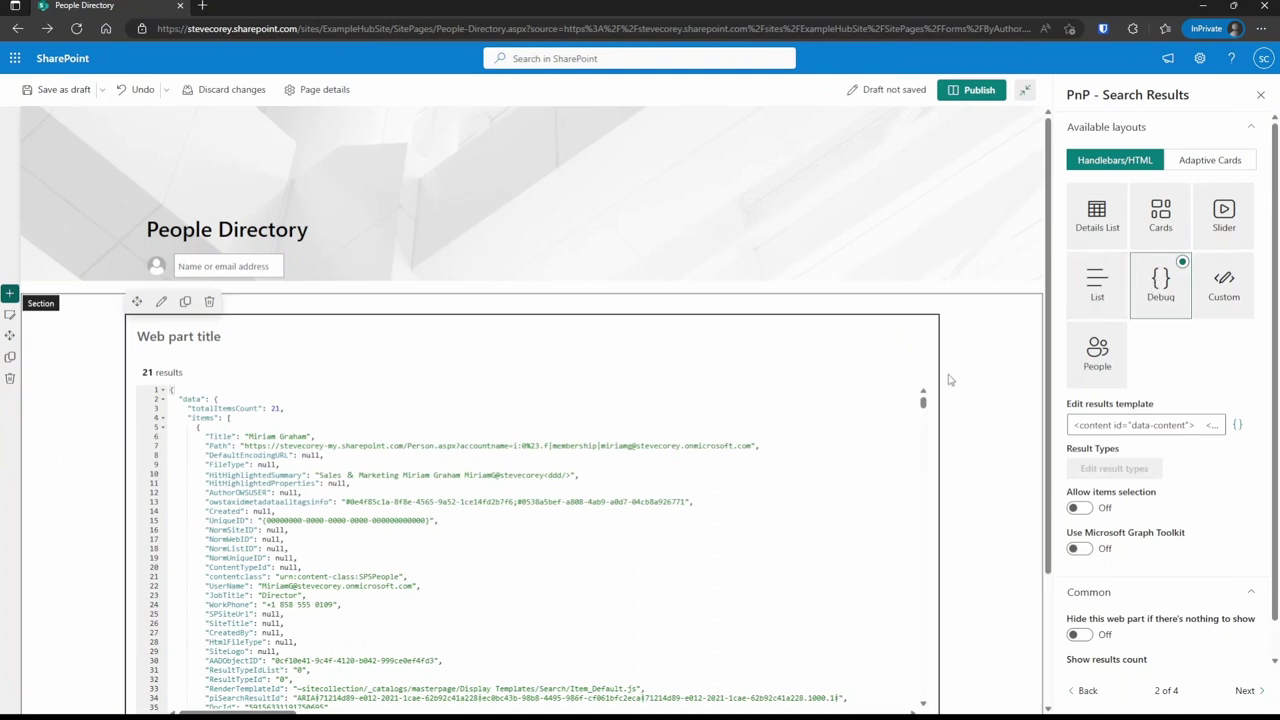
pyautogui.scroll(-1, 950, 378)
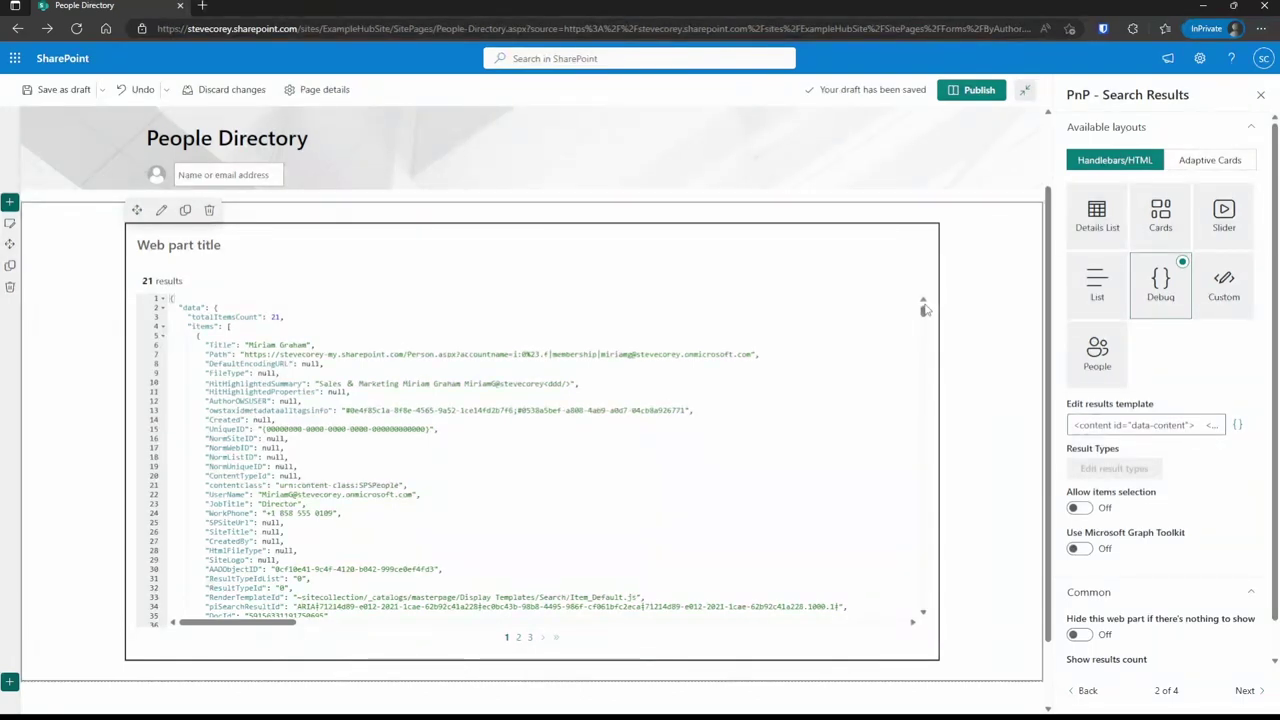
pyautogui.click(1225, 162)
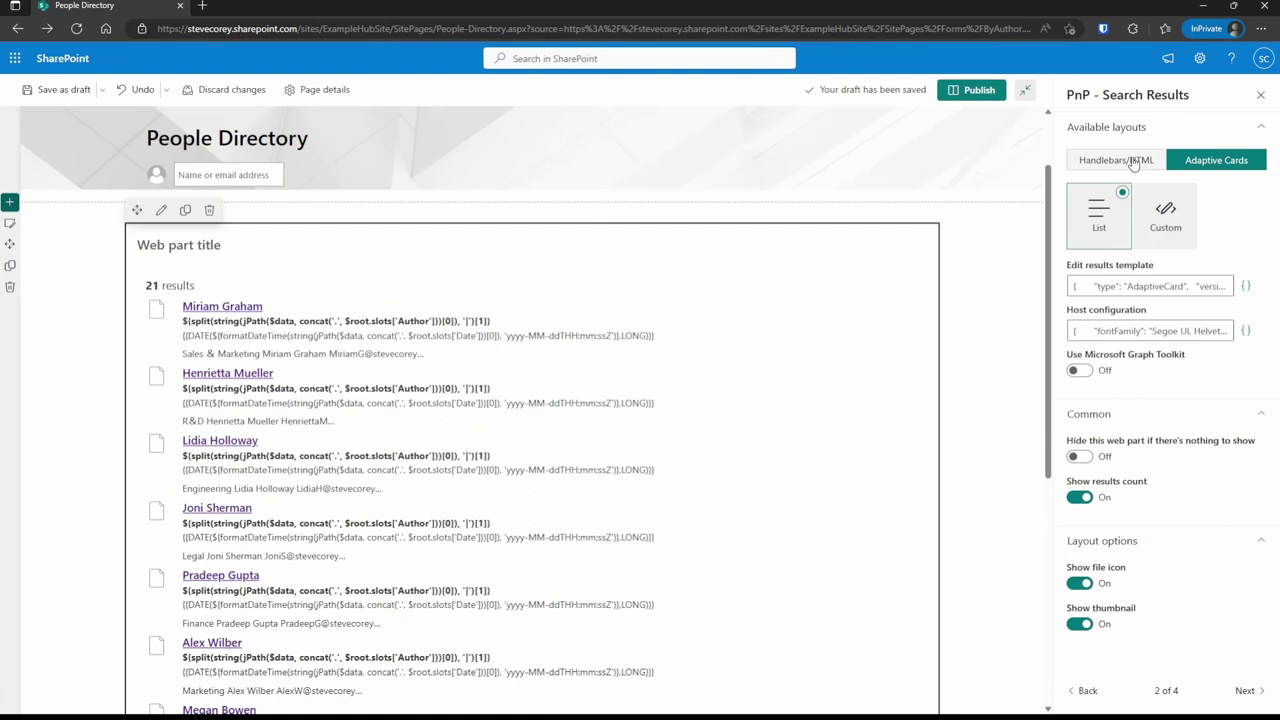
pyautogui.click(1133, 163)
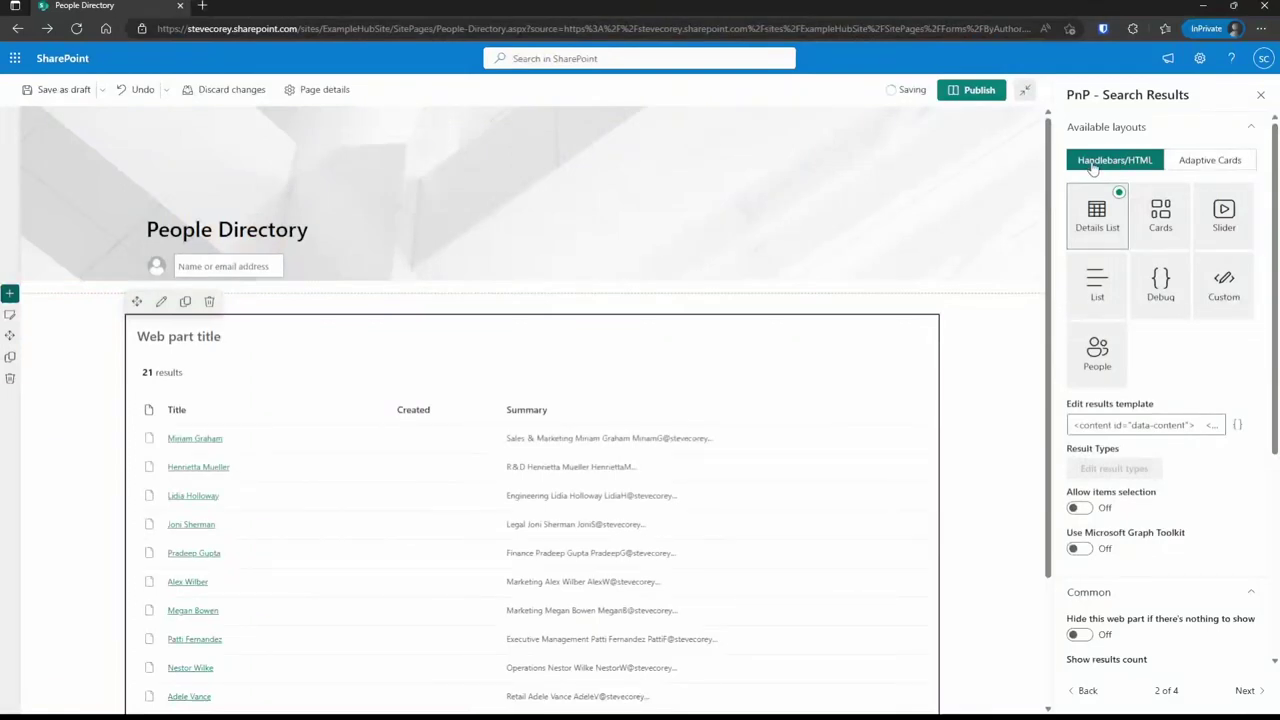
pyautogui.click(1097, 352)
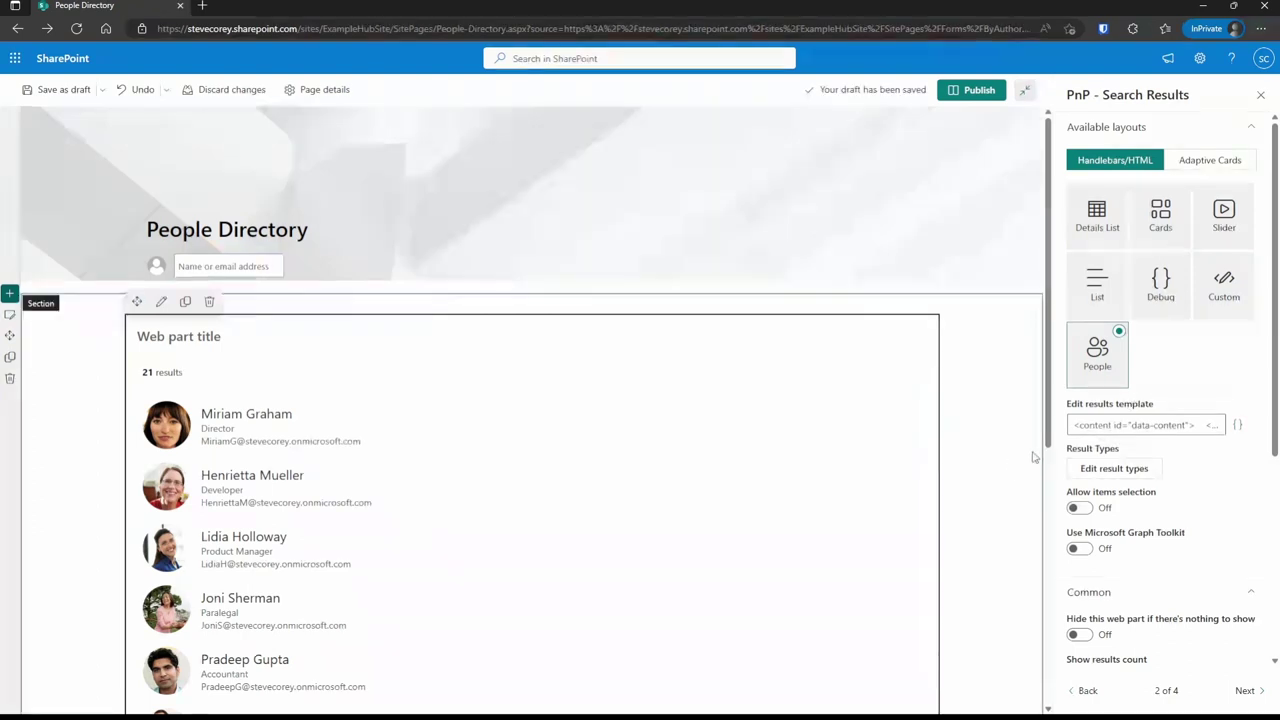
pyautogui.scroll(-3, 1000, 464)
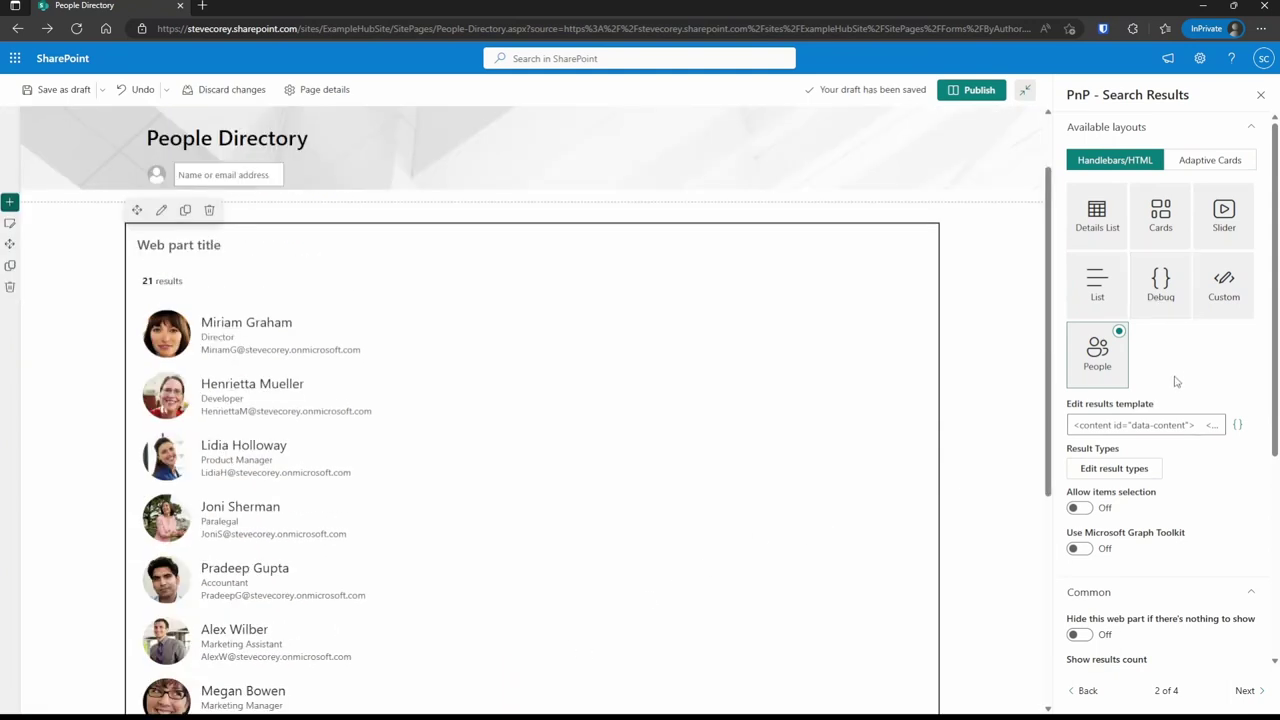
pyautogui.scroll(-1, 1180, 385)
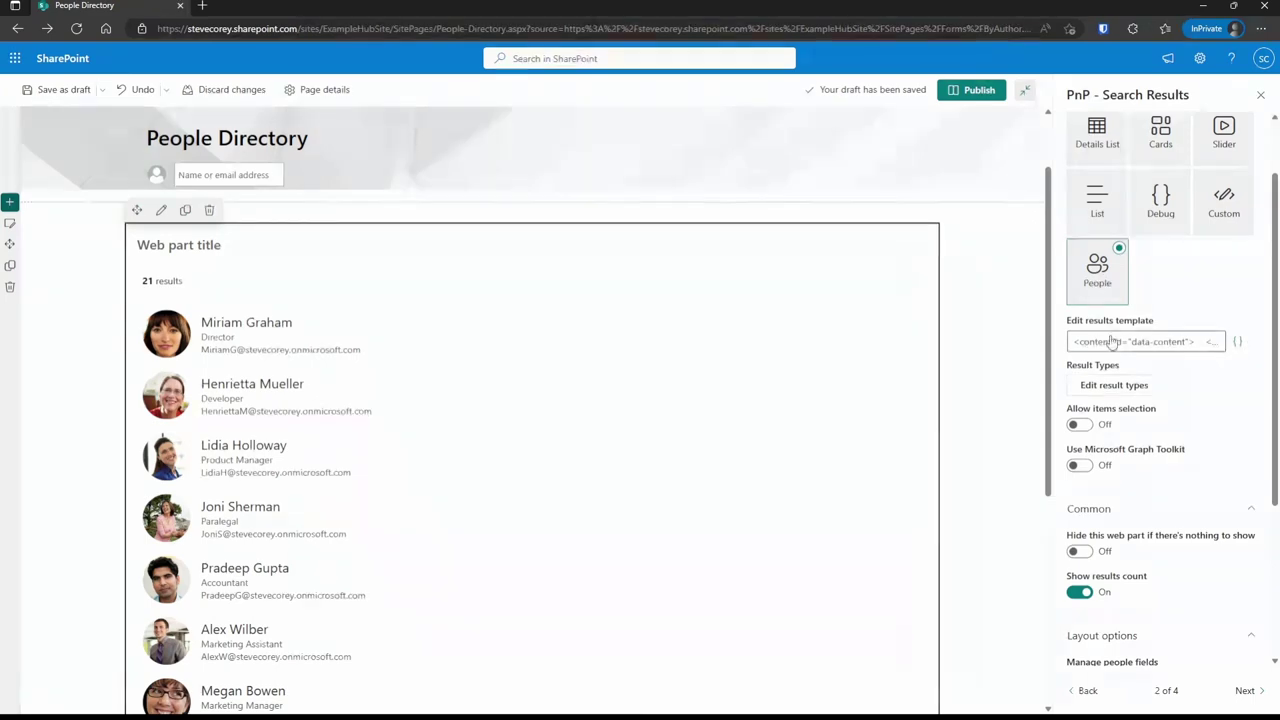
# Inspect the People layout's results template code, then cancel the editor without changes
pyautogui.click(1236, 344)
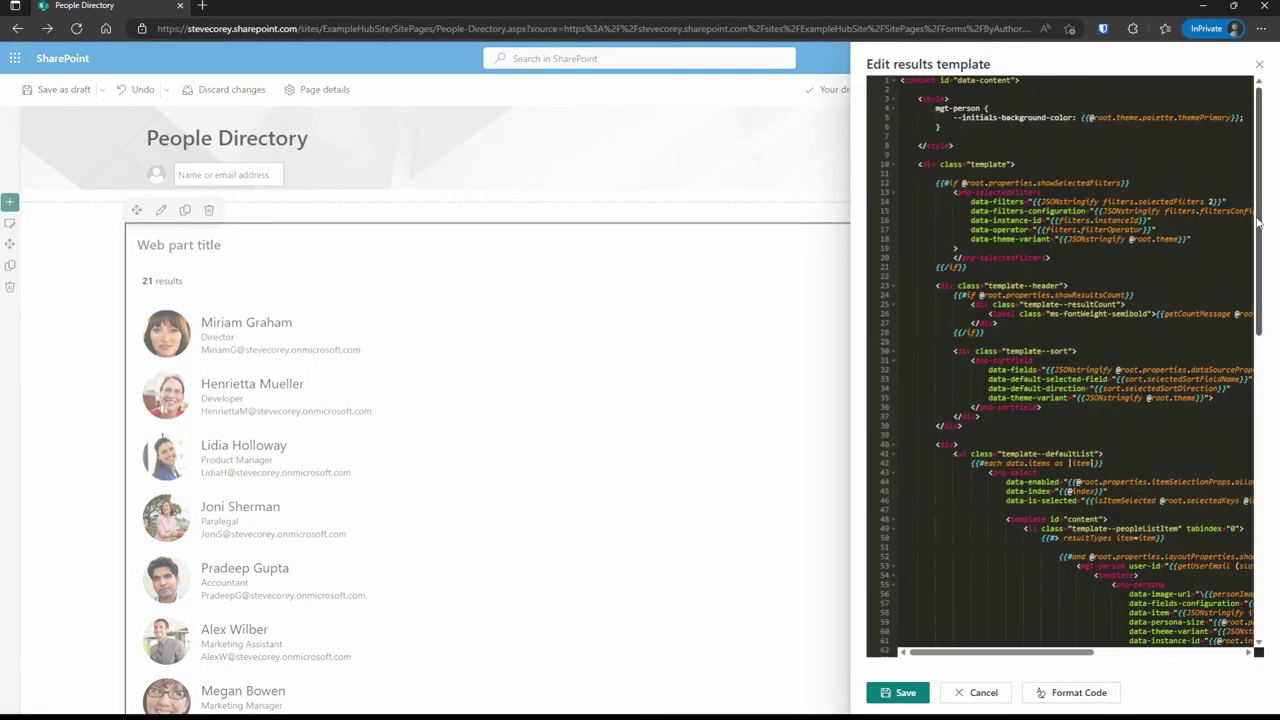
pyautogui.scroll(-5, 1258, 222)
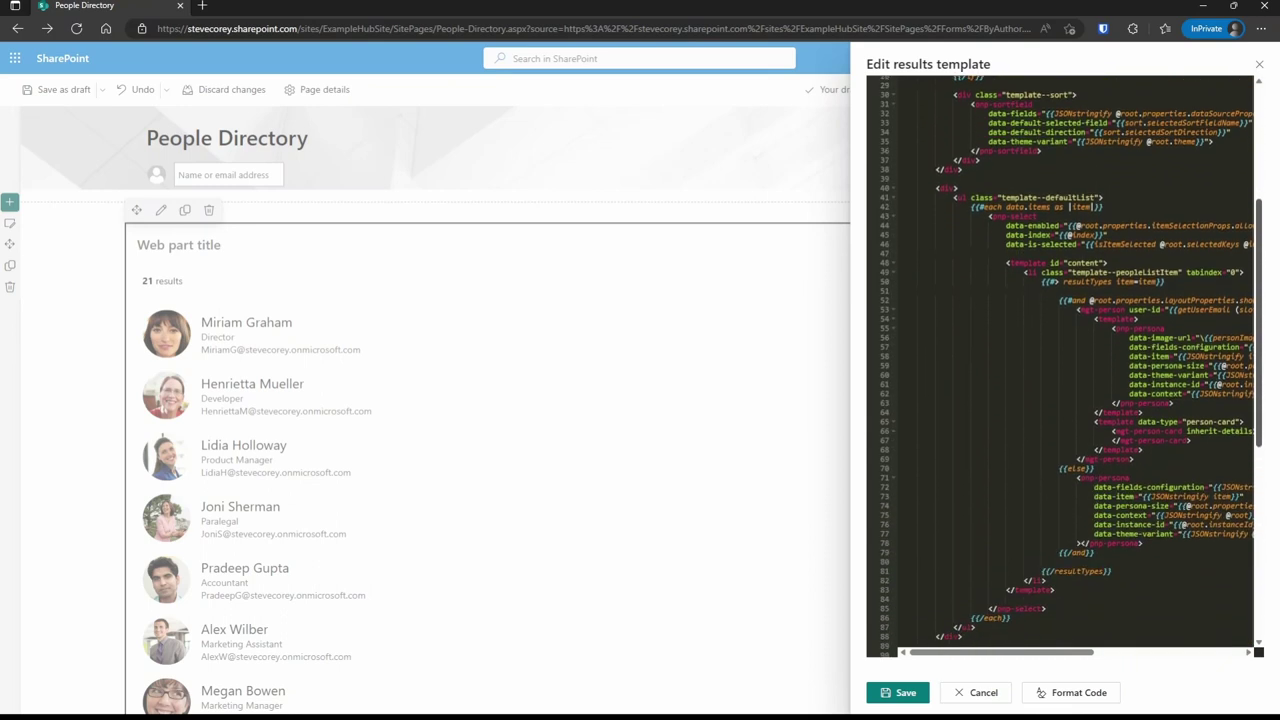
pyautogui.scroll(-4, 1277, 405)
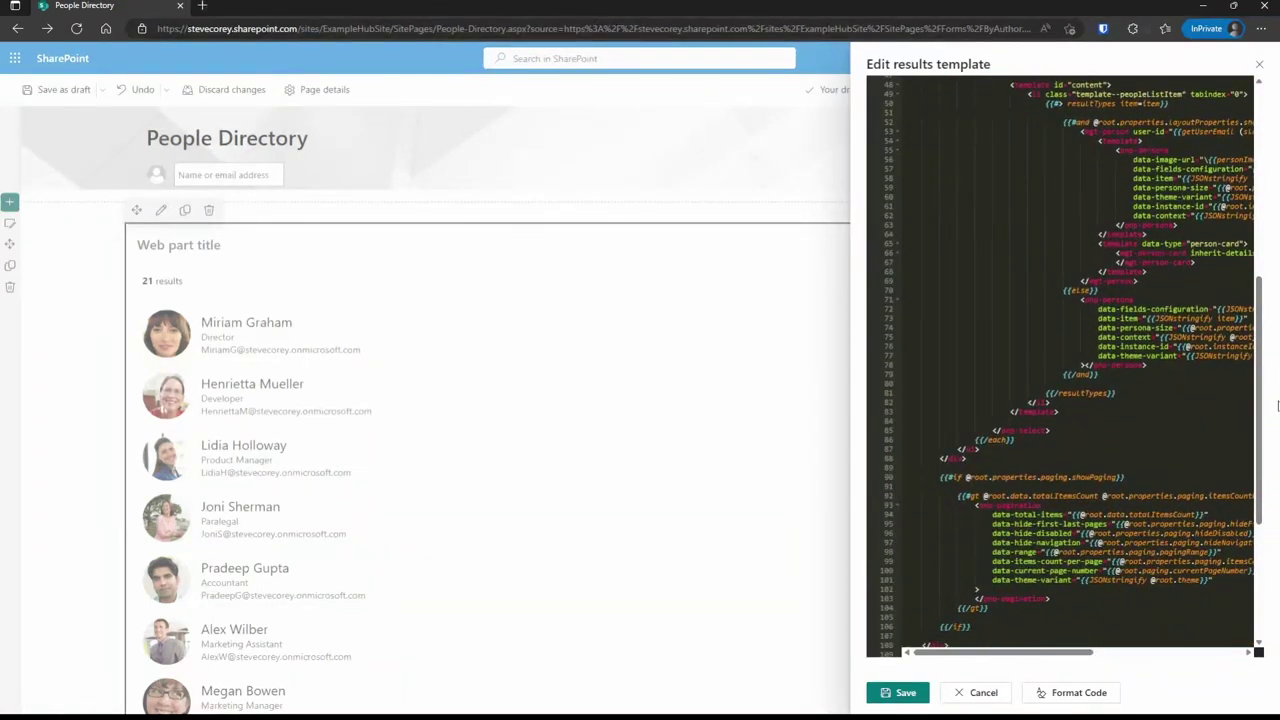
pyautogui.moveTo(1063, 290); pyautogui.dragTo(1110, 290)
pyautogui.click(1105, 440)
pyautogui.scroll(-5, 1107, 458)
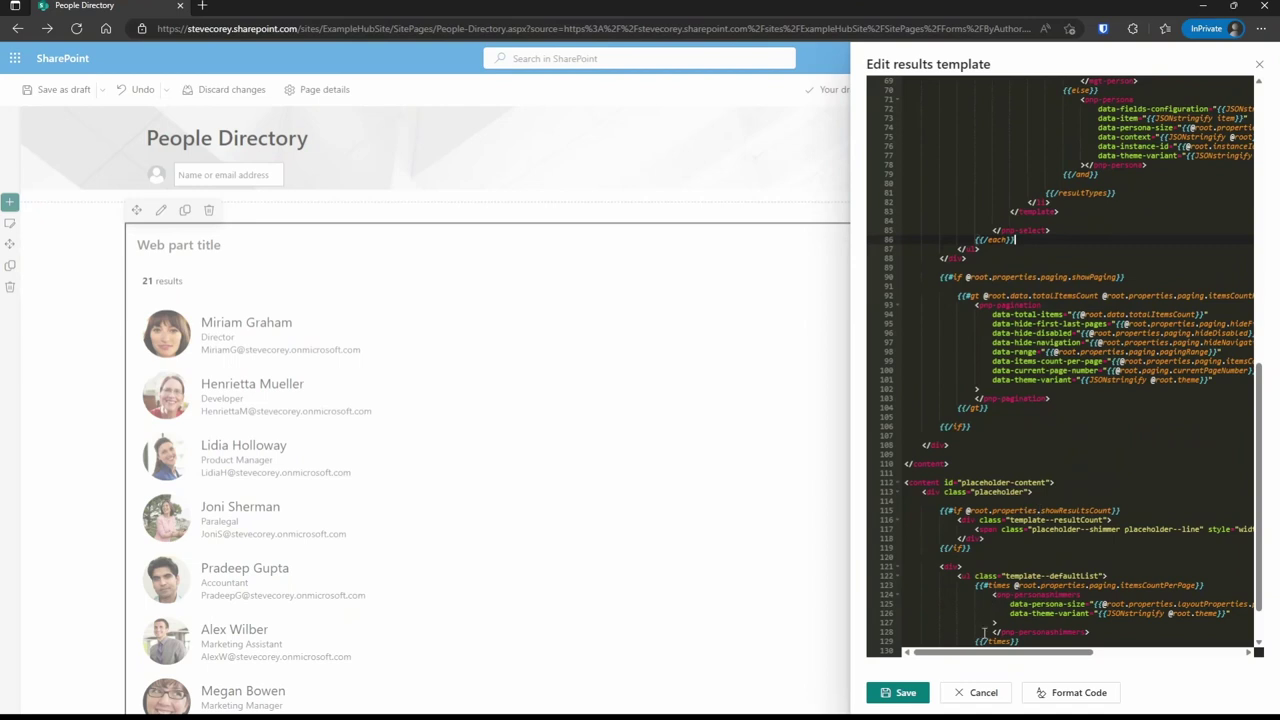
pyautogui.scroll(10, 1150, 330)
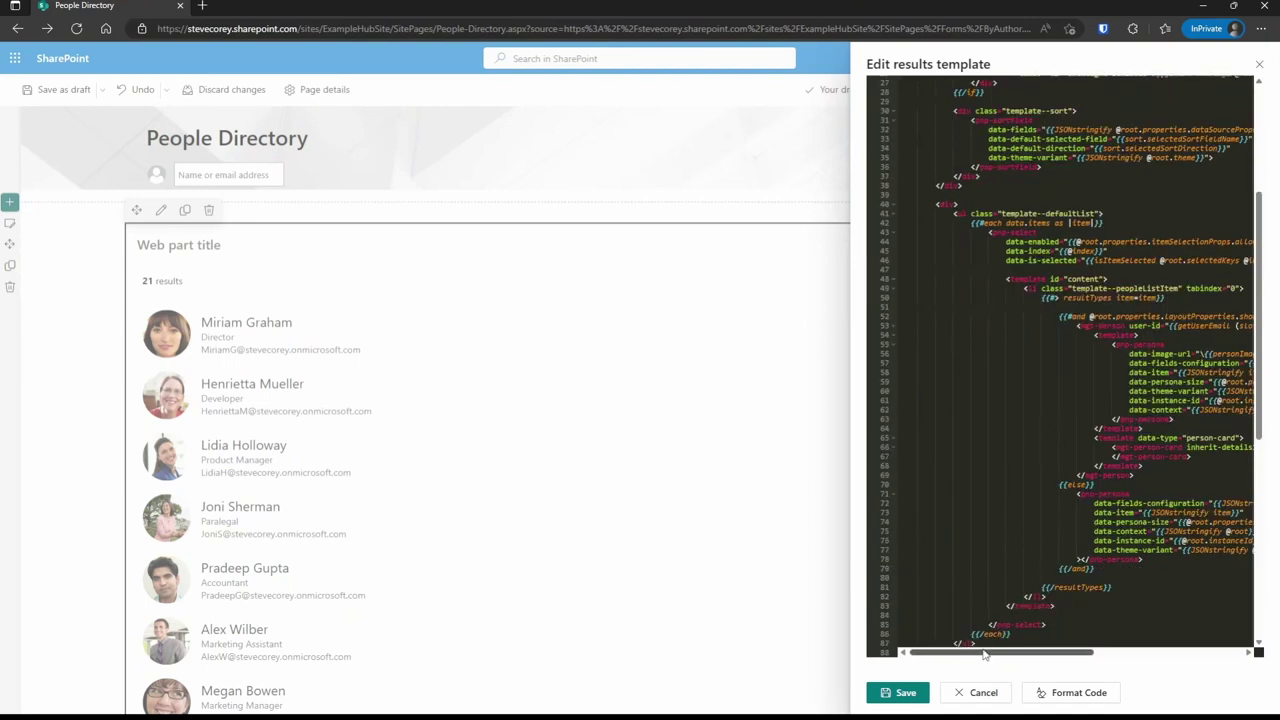
pyautogui.moveTo(984, 653); pyautogui.dragTo(1107, 642)
pyautogui.moveTo(1118, 317); pyautogui.dragTo(1163, 317)
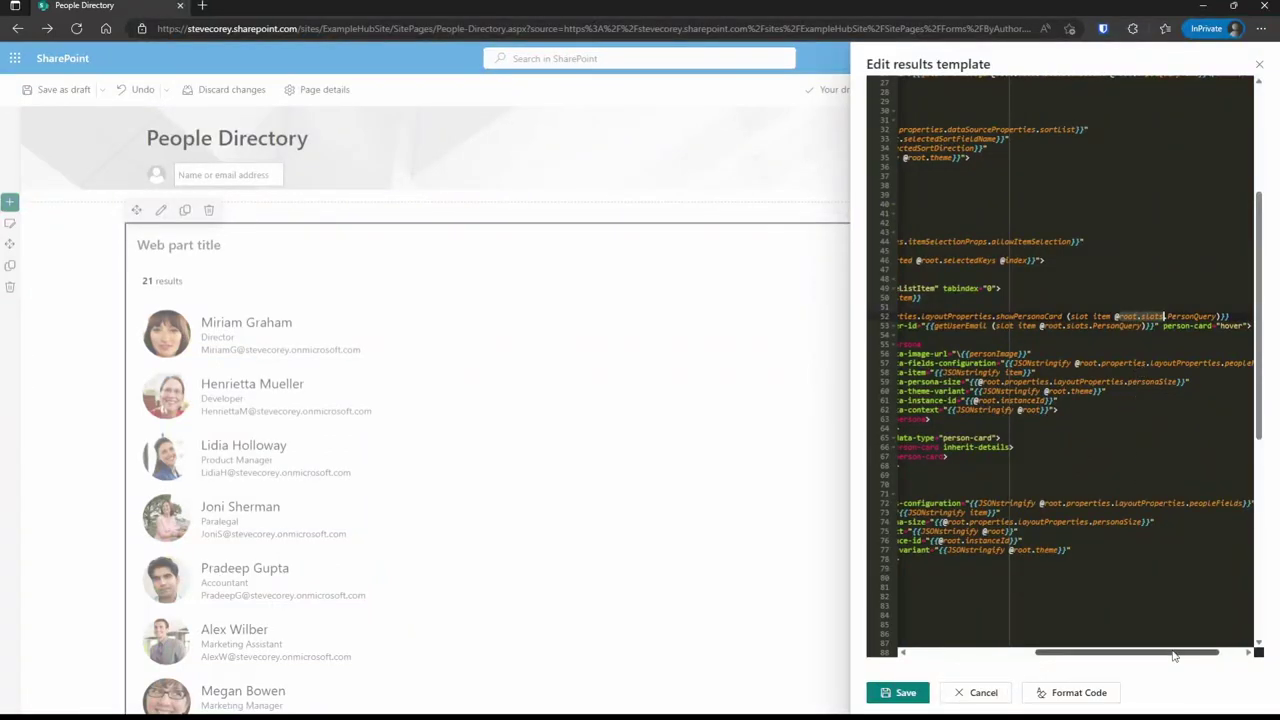
pyautogui.moveTo(1175, 655); pyautogui.dragTo(979, 702)
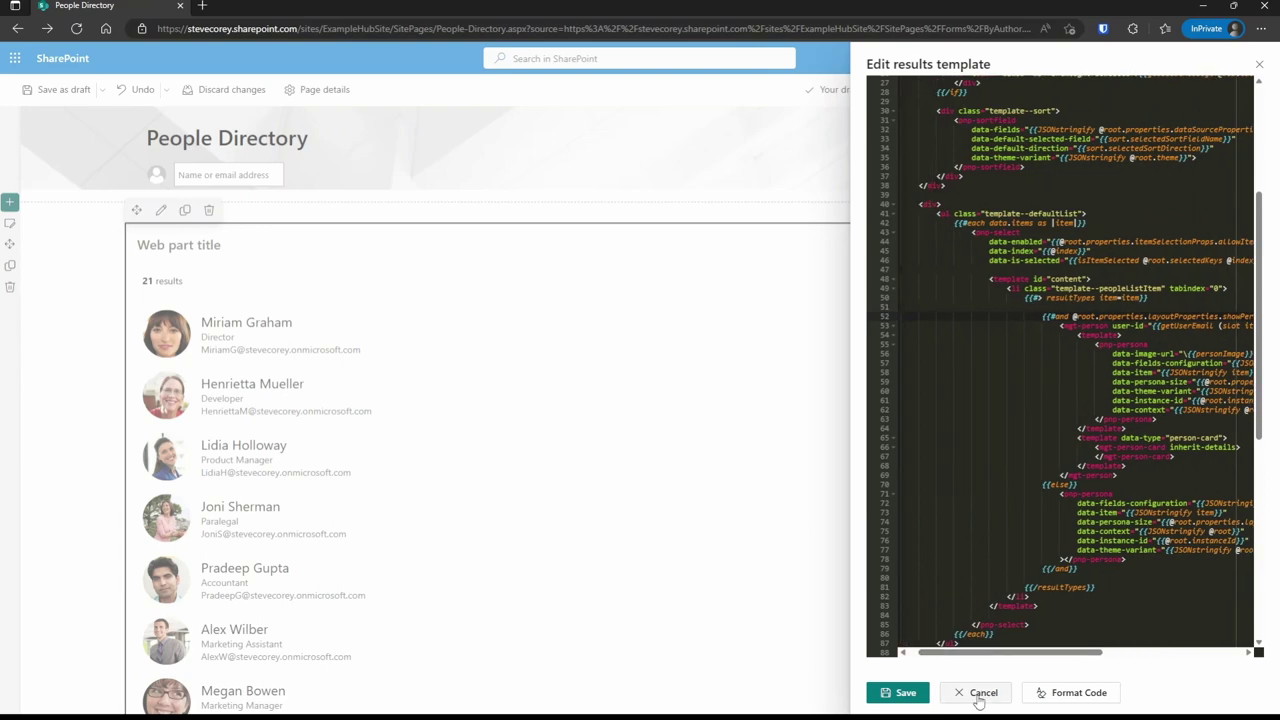
pyautogui.click(979, 693)
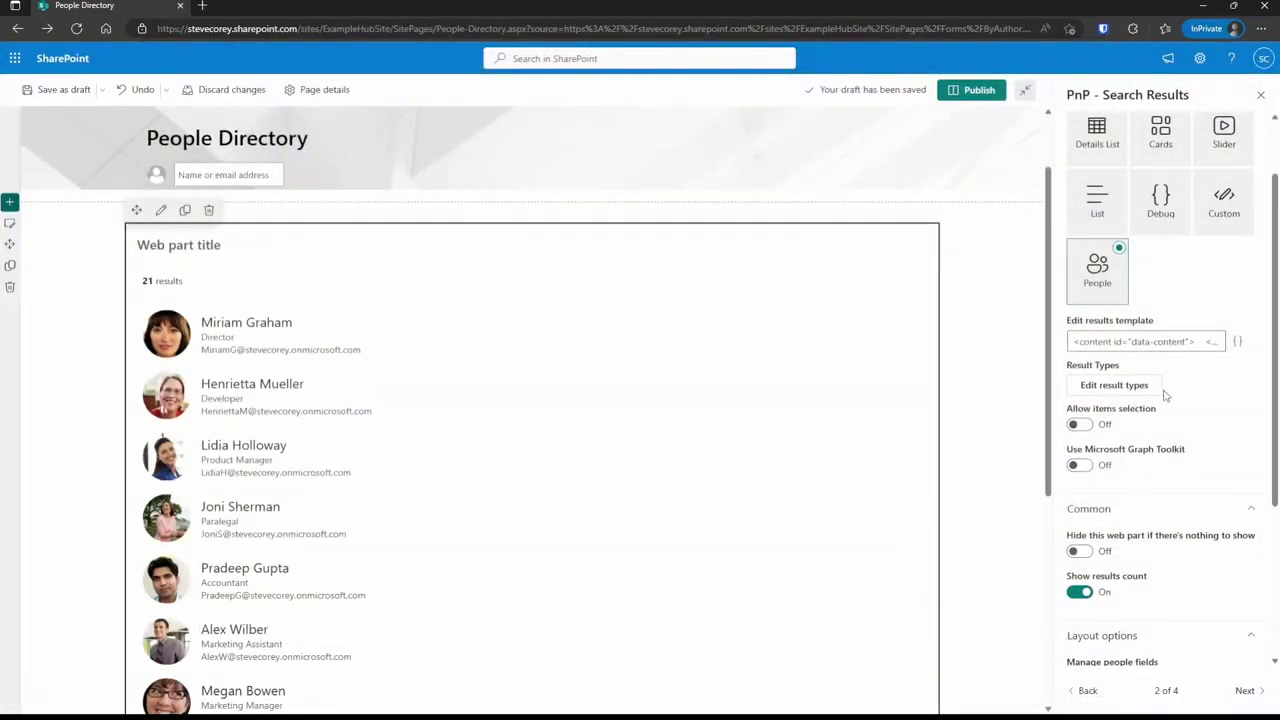
pyautogui.scroll(-1, 1160, 377)
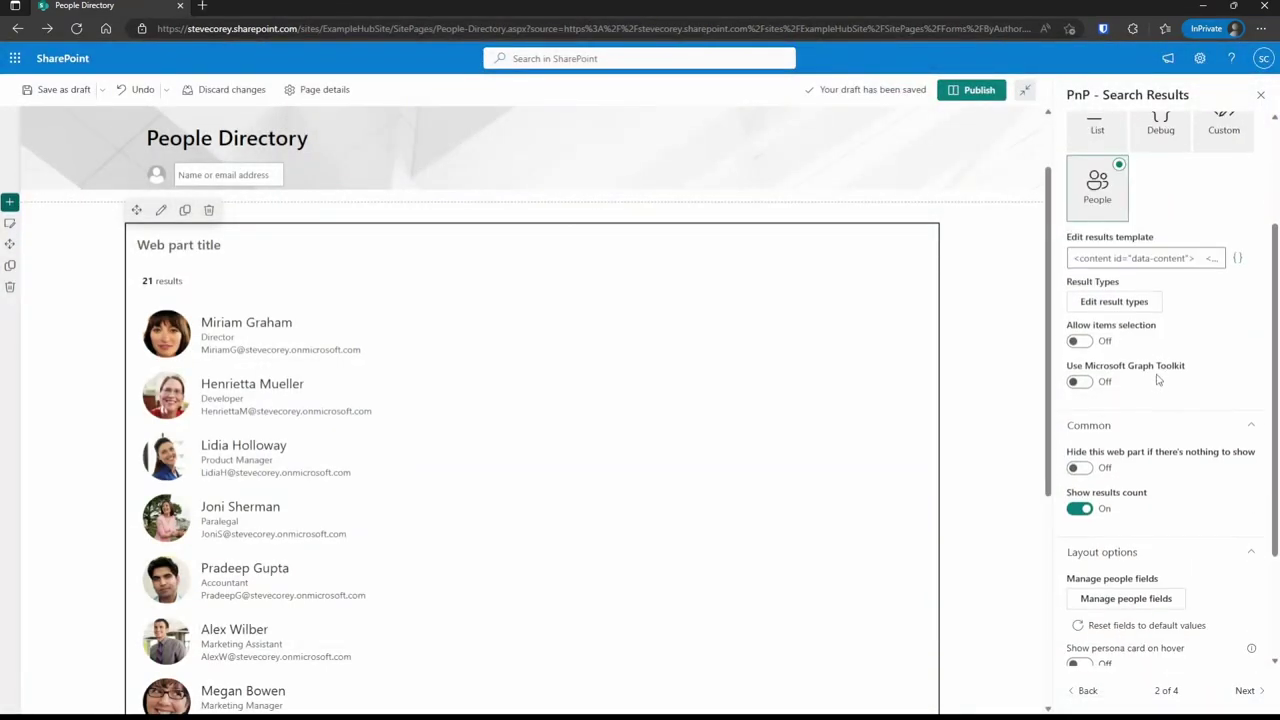
pyautogui.click(1138, 305)
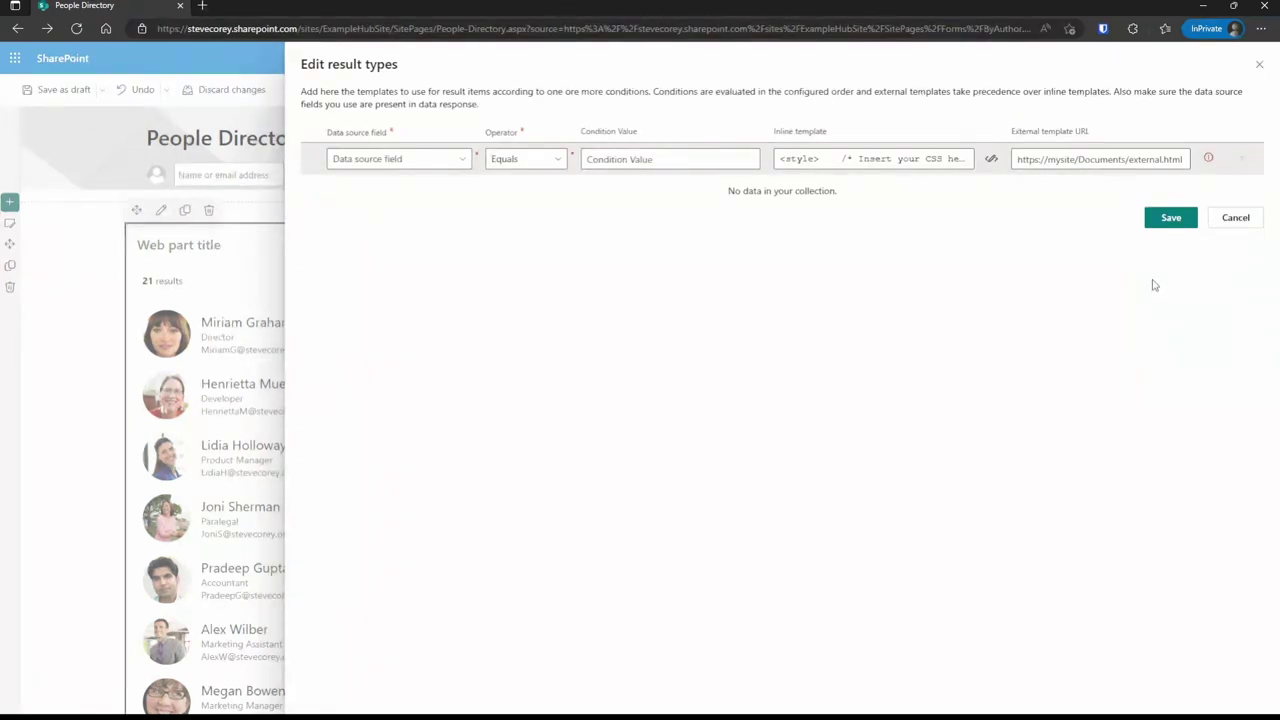
pyautogui.click(1236, 219)
pyautogui.scroll(-2, 1136, 414)
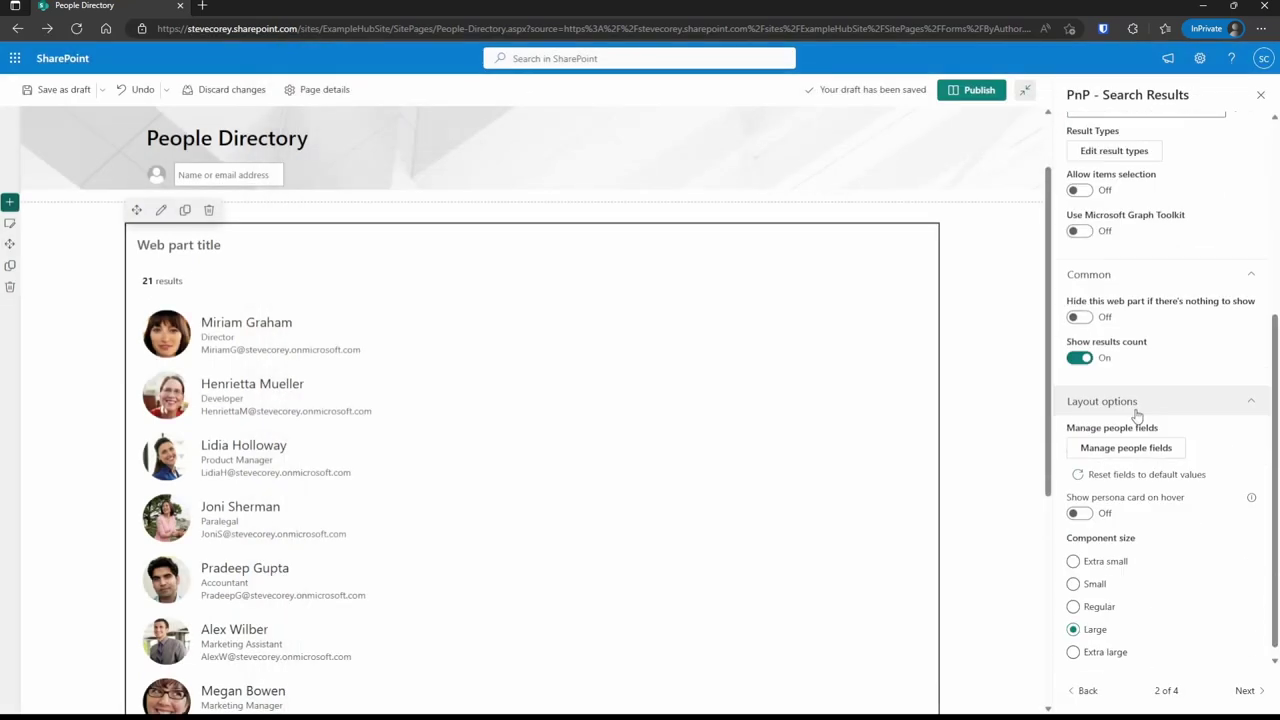
pyautogui.scroll(-1, 1136, 414)
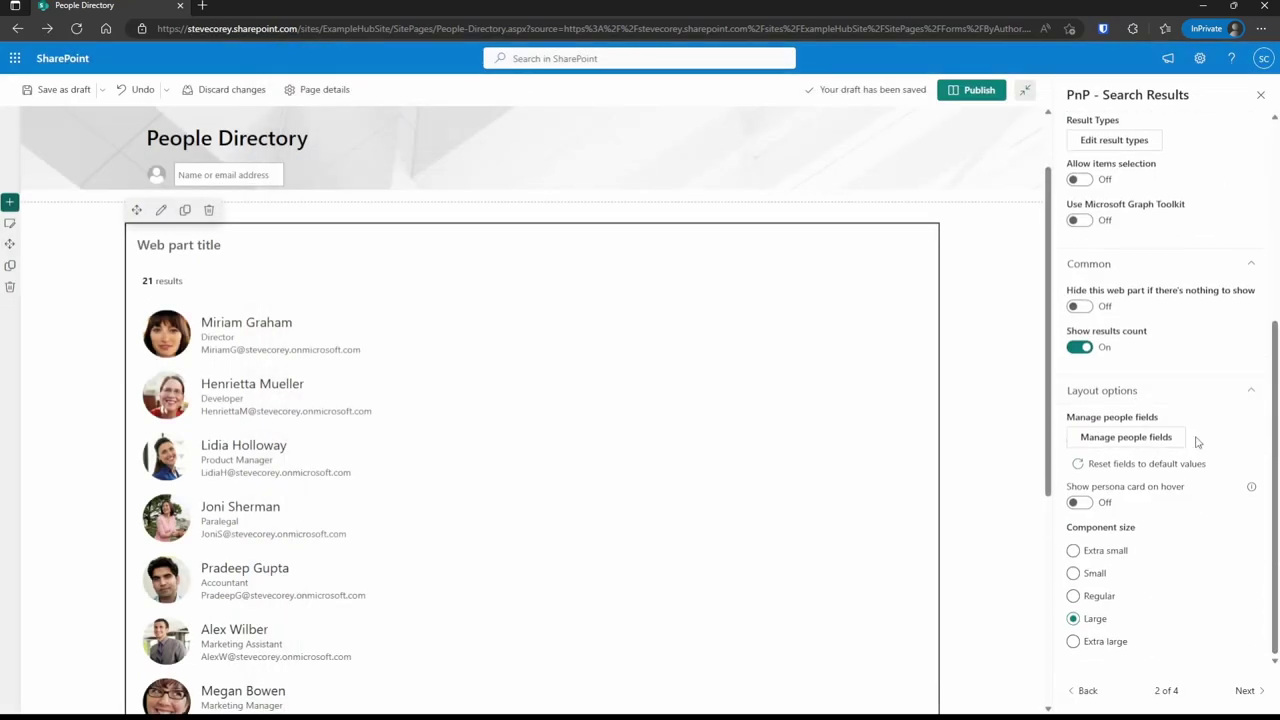
# Look over the people fields mapping and the e-mail text on the first person's card
pyautogui.click(1144, 448)
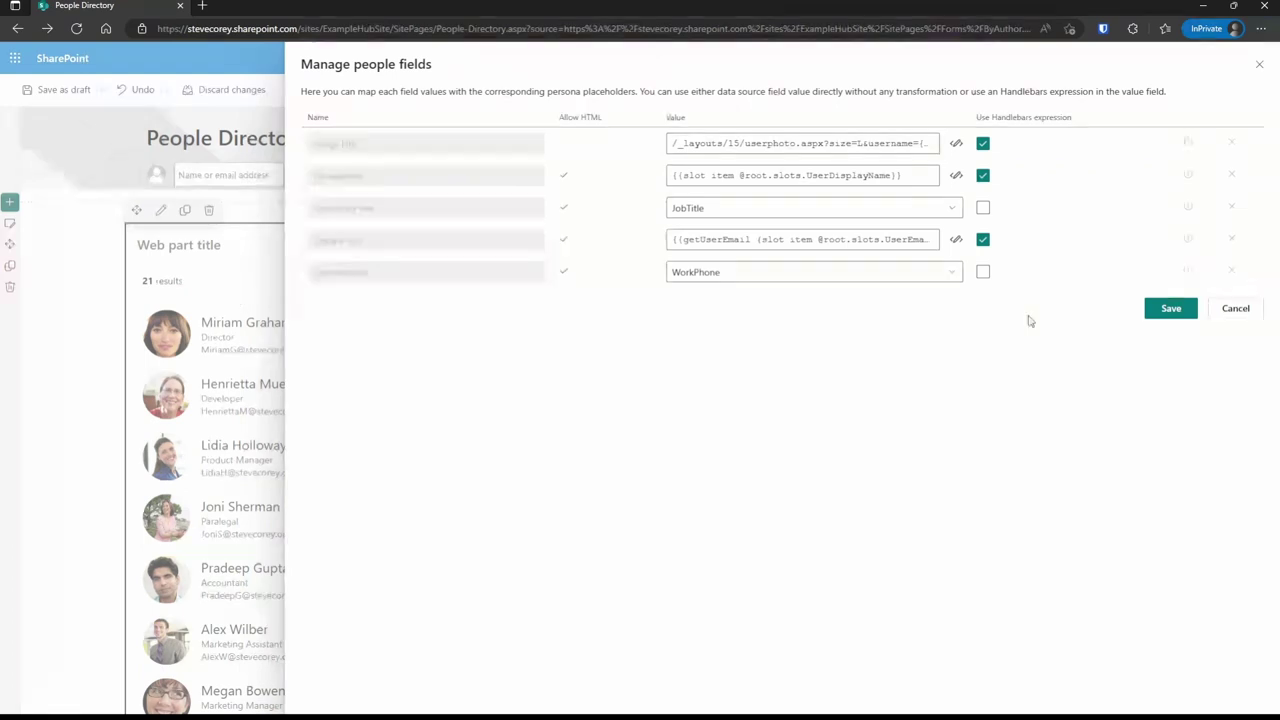
pyautogui.click(1245, 312)
pyautogui.moveTo(195, 349); pyautogui.dragTo(372, 357)
pyautogui.click(373, 357)
pyautogui.moveTo(195, 352); pyautogui.dragTo(344, 352)
pyautogui.click(355, 355)
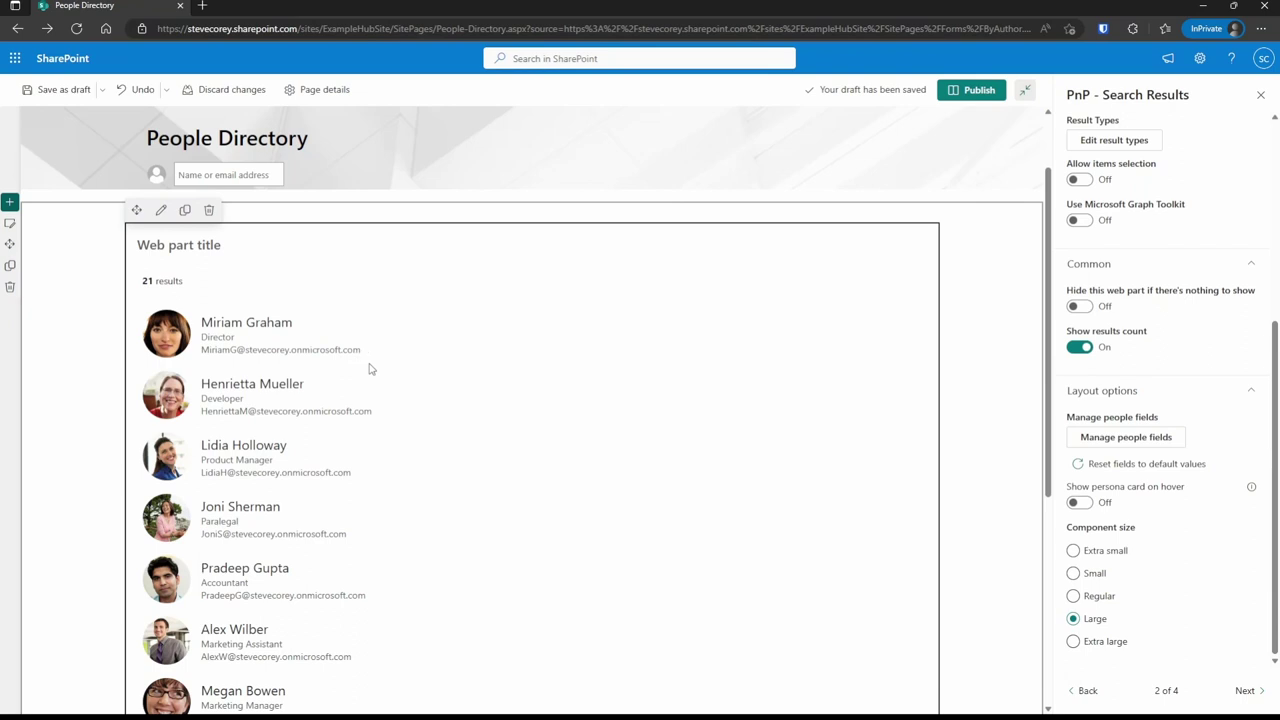
# Open the Tertiary text getUserEmail expression in the Edit Handlebars expression dialog
pyautogui.click(1178, 438)
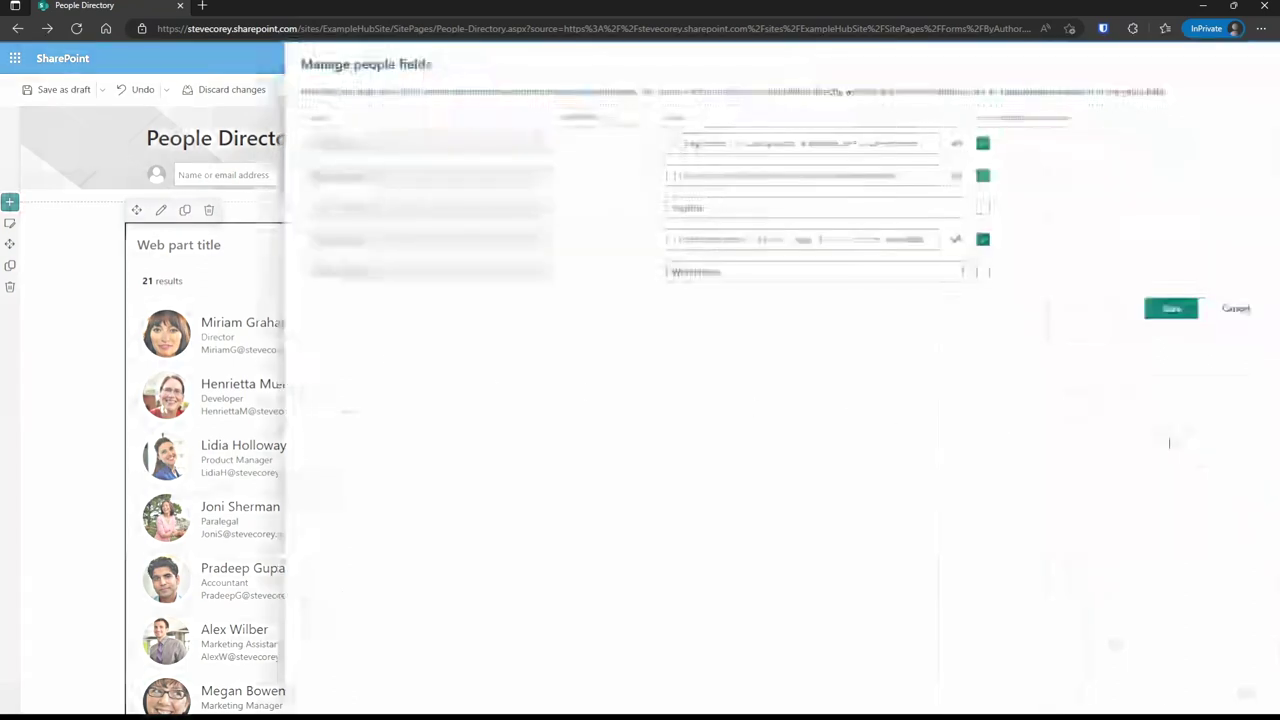
pyautogui.doubleClick(724, 239)
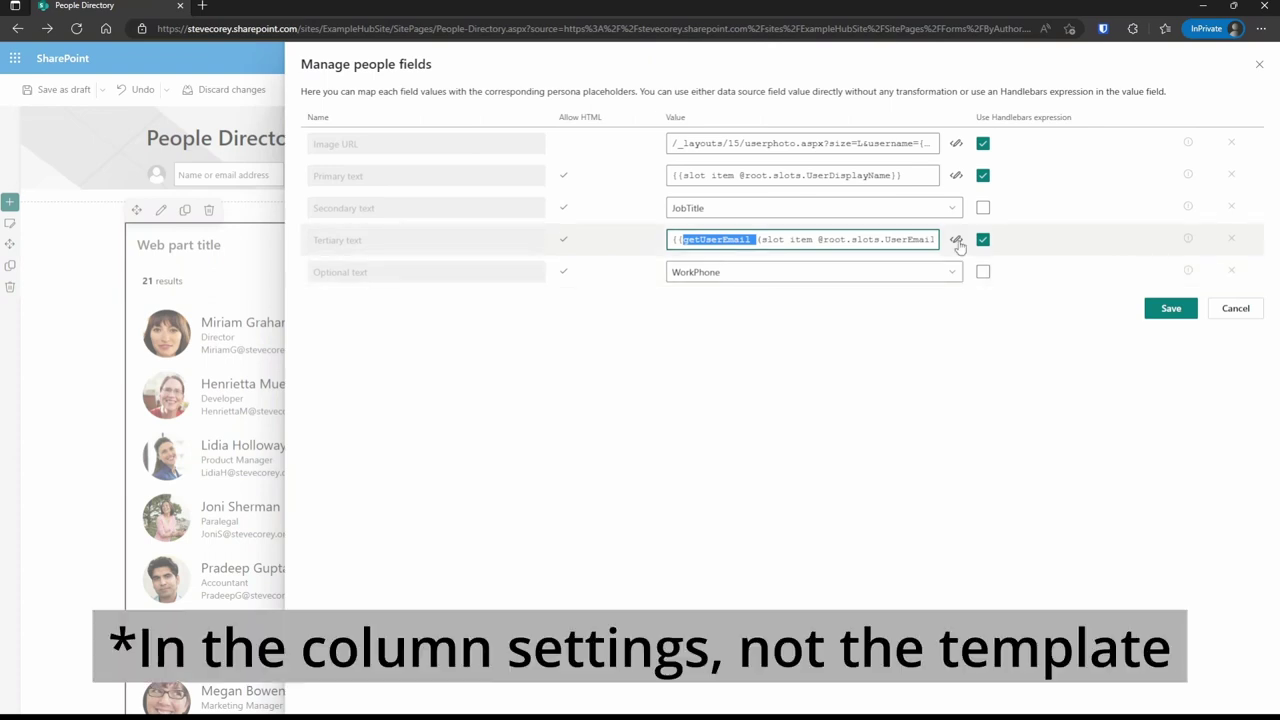
pyautogui.click(956, 240)
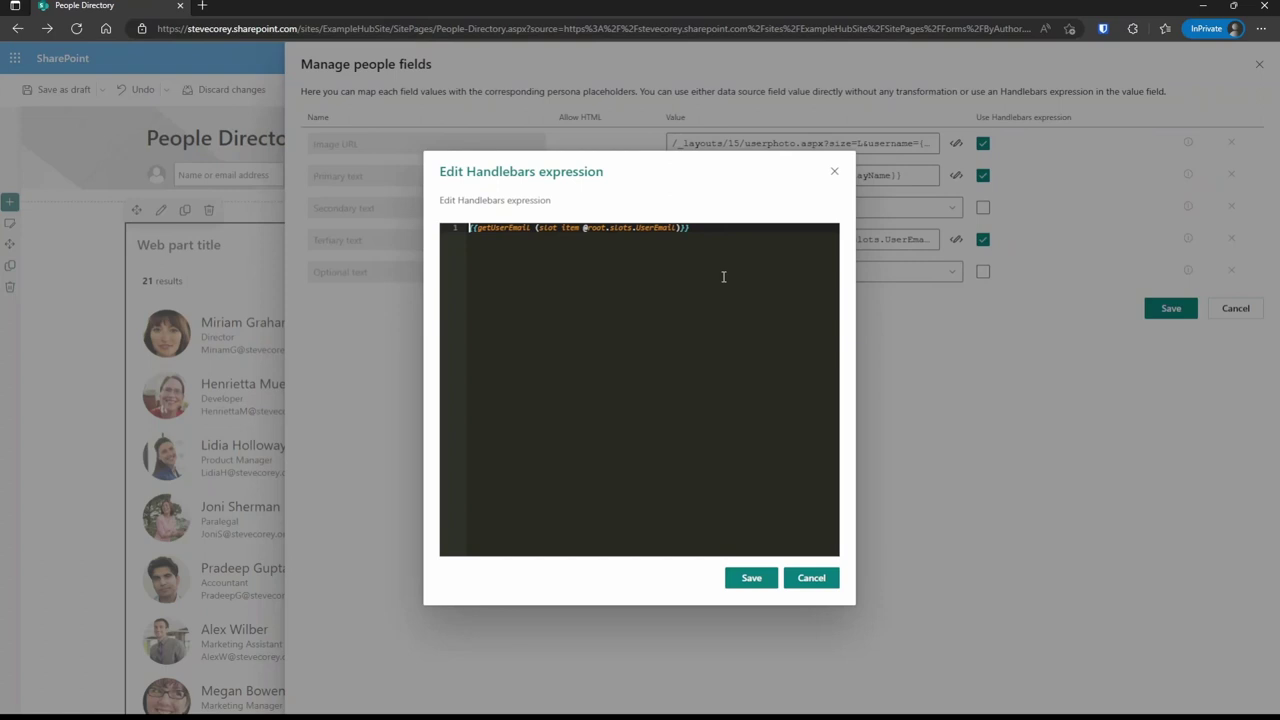
# Wrap the Tertiary text getUserEmail expression in a mailto anchor tag and save the people fields
pyautogui.doubleClick(501, 228)
pyautogui.click(725, 246)
pyautogui.hotkey('ctrl', 'a')
pyautogui.hotkey('ctrl', 'c')
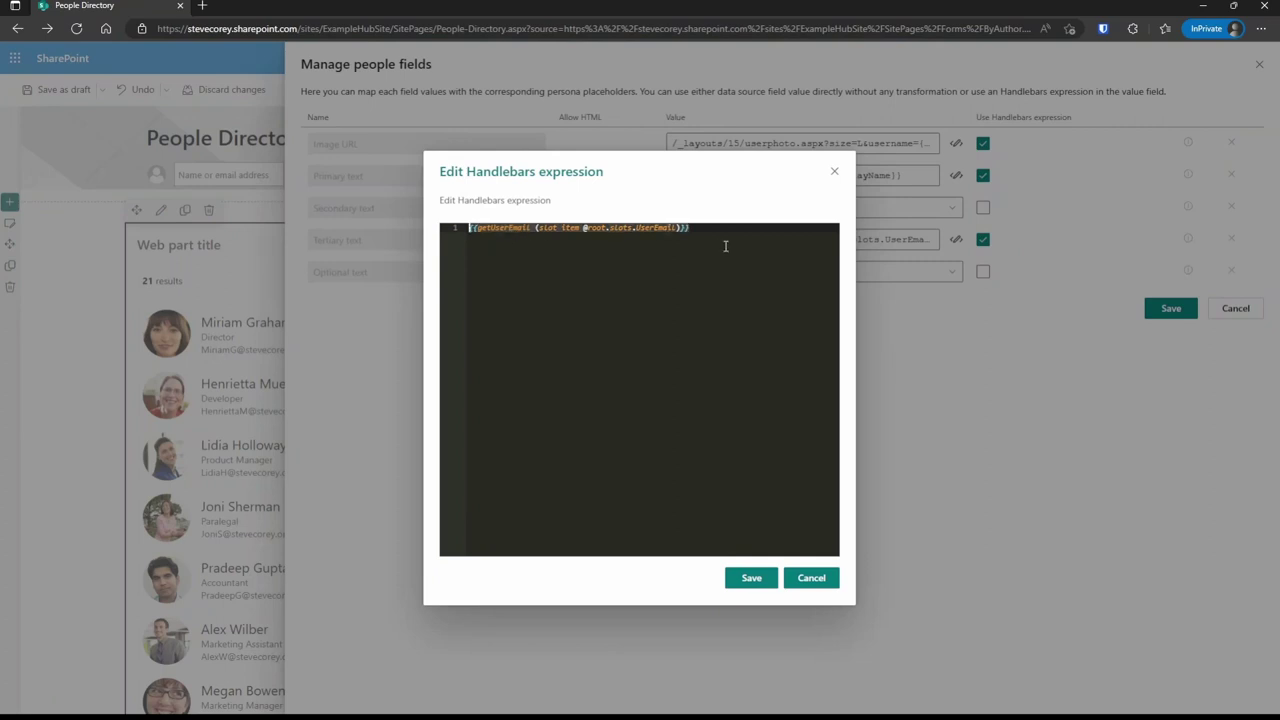
pyautogui.press('Home')
pyautogui.write('<a')
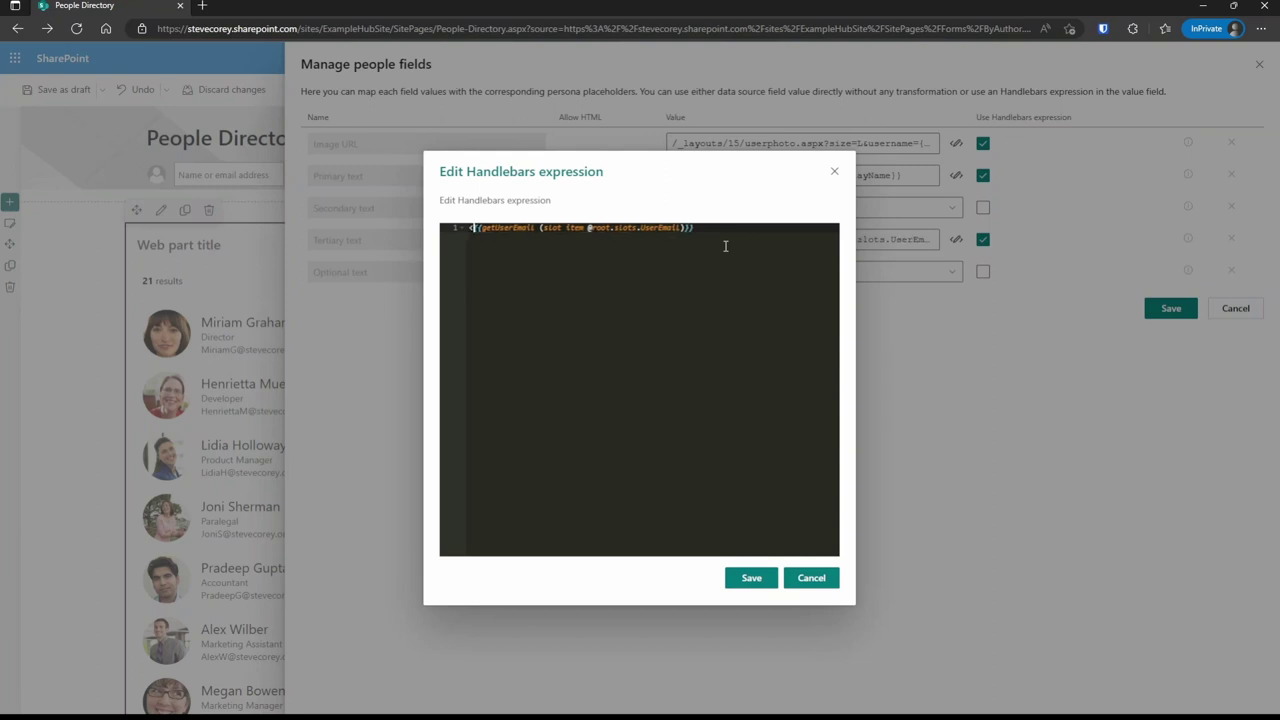
pyautogui.write(' href=')
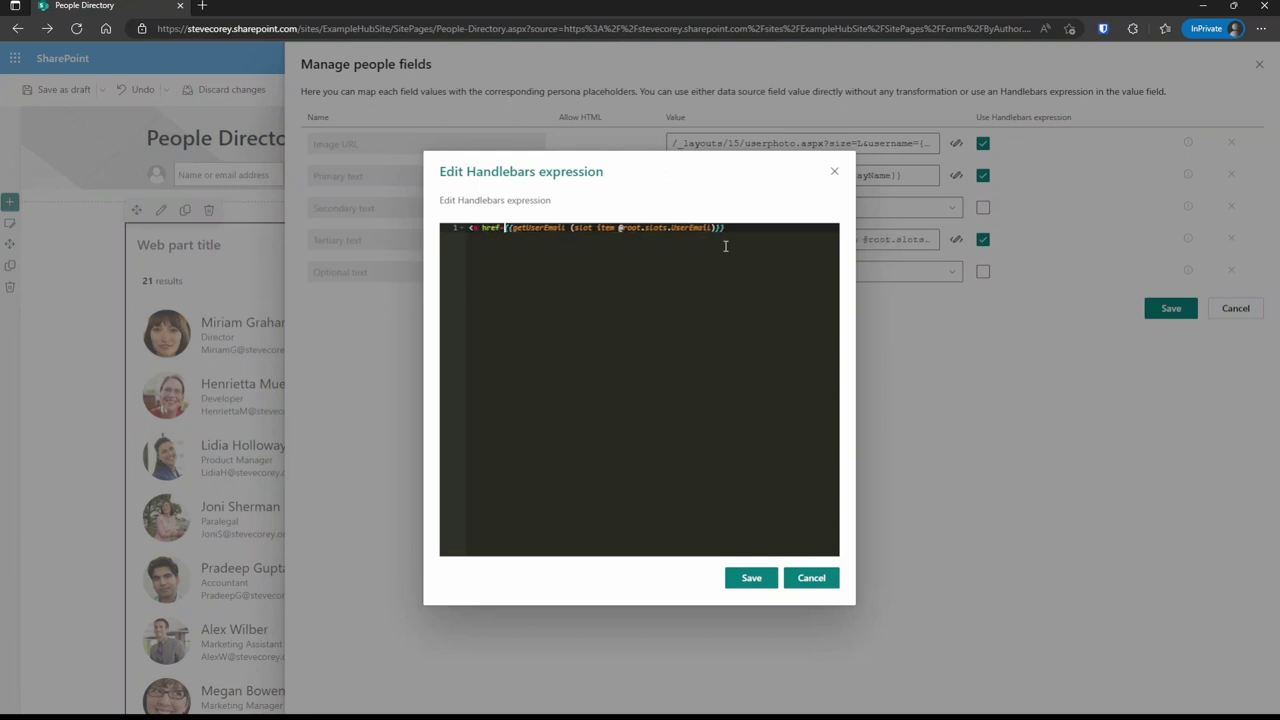
pyautogui.write('"mailto:')
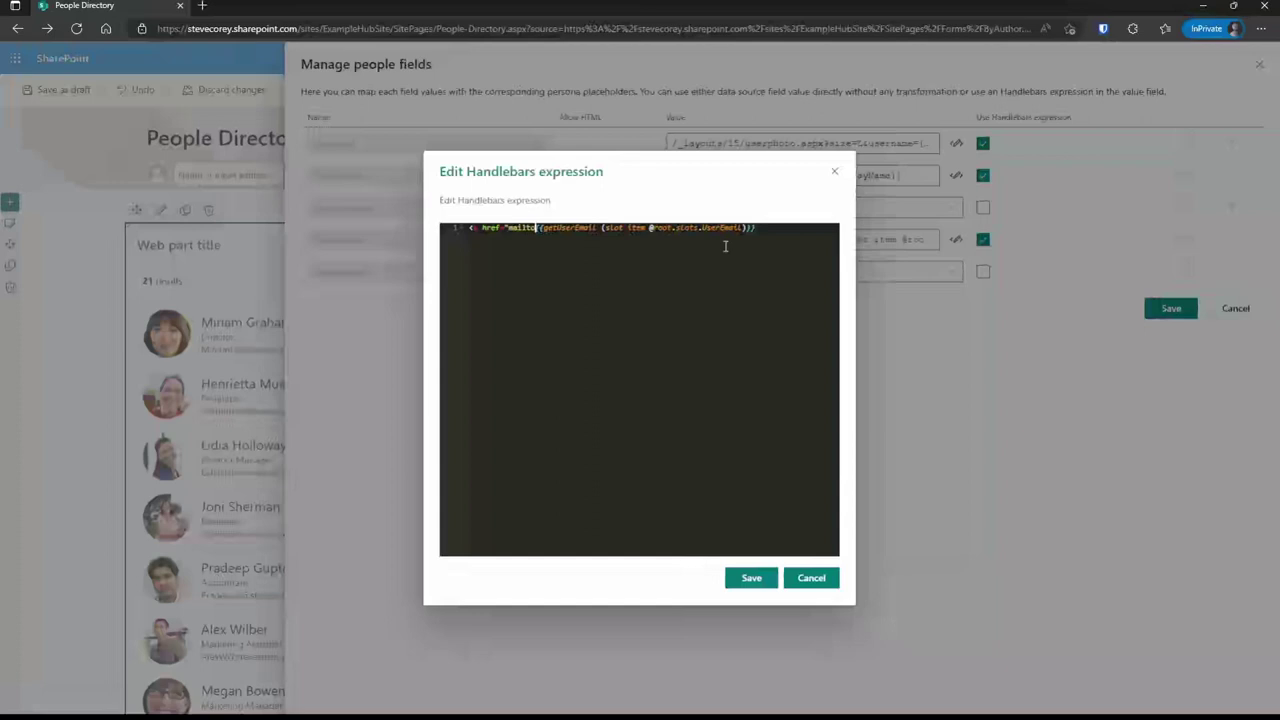
pyautogui.hotkey('ctrl', 'v')
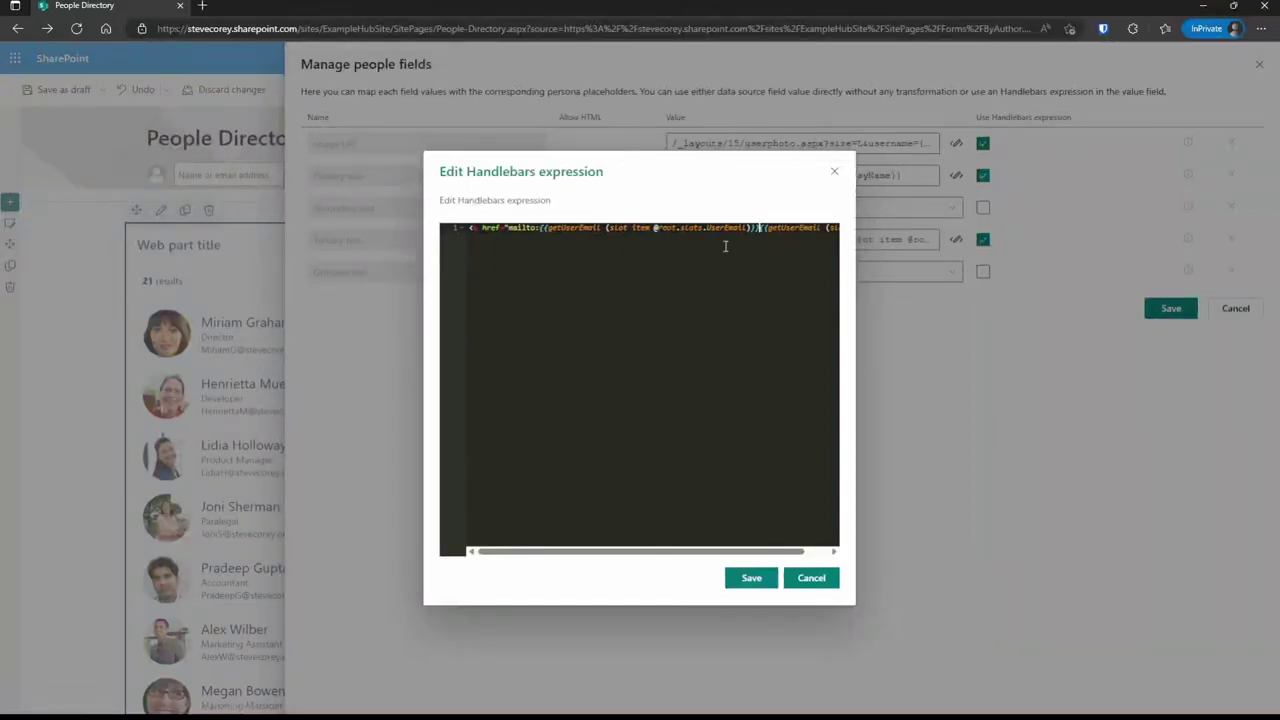
pyautogui.write('>')
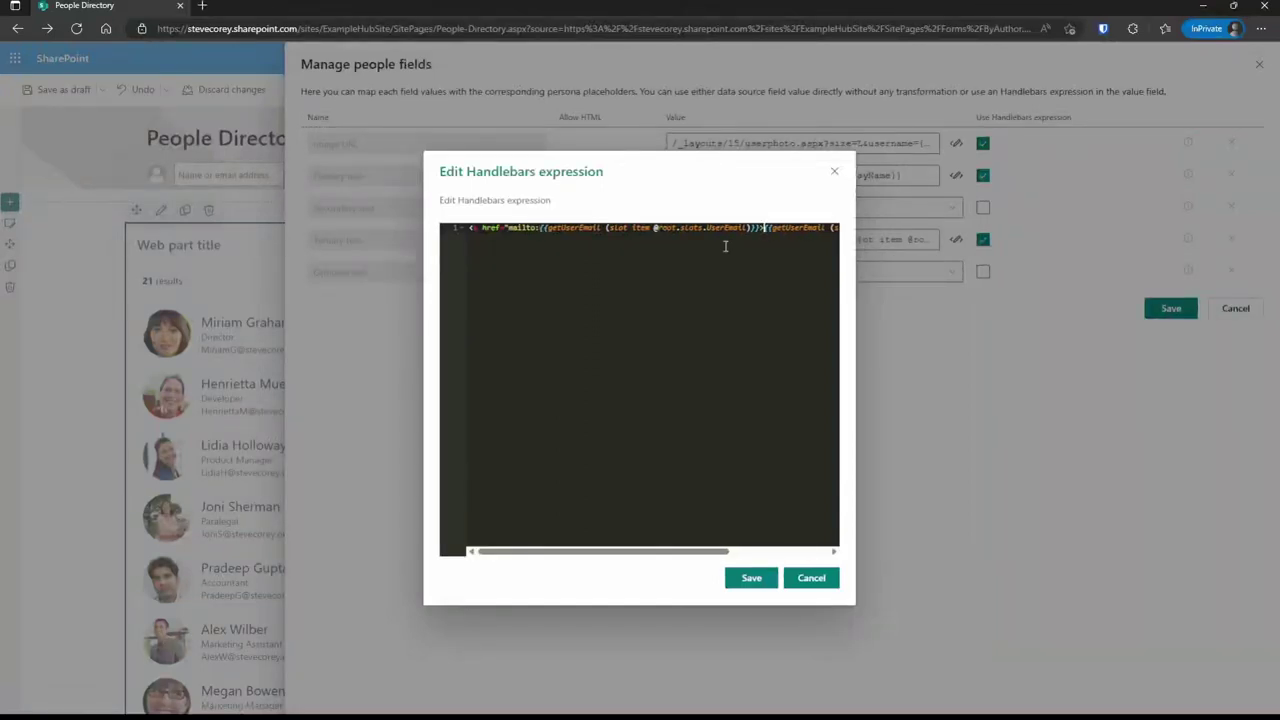
pyautogui.press('End')
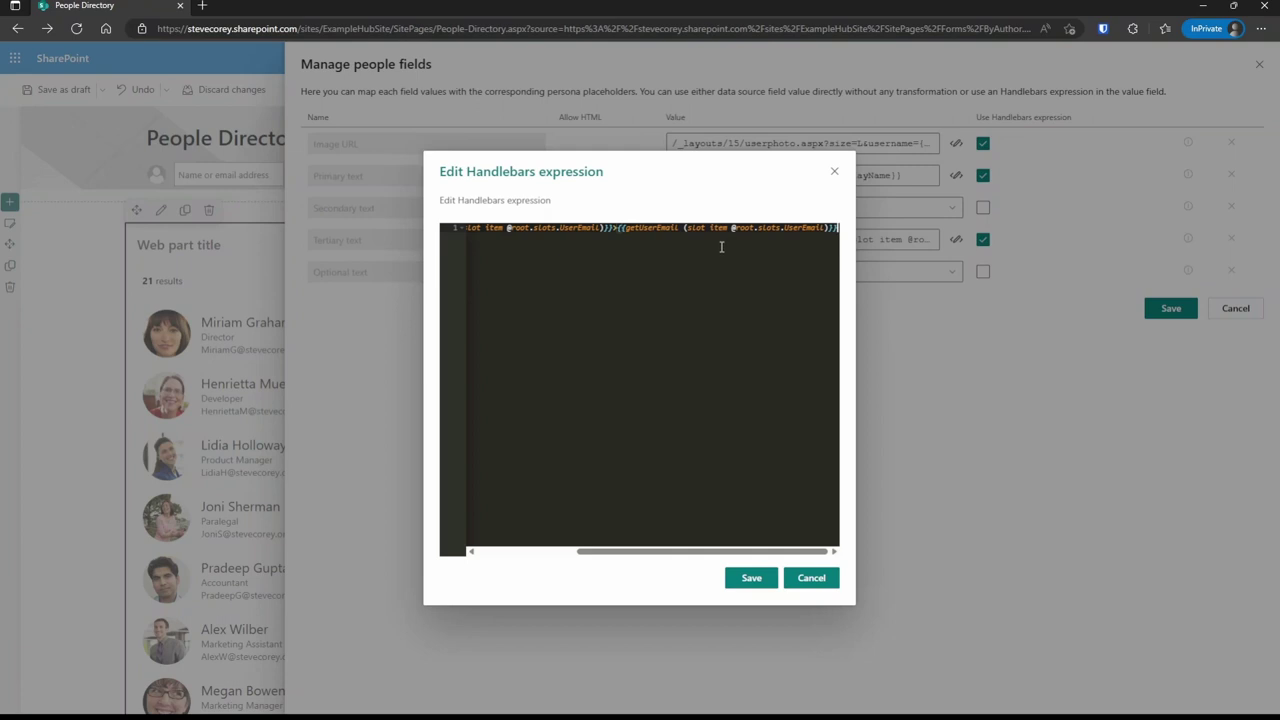
pyautogui.write('<')
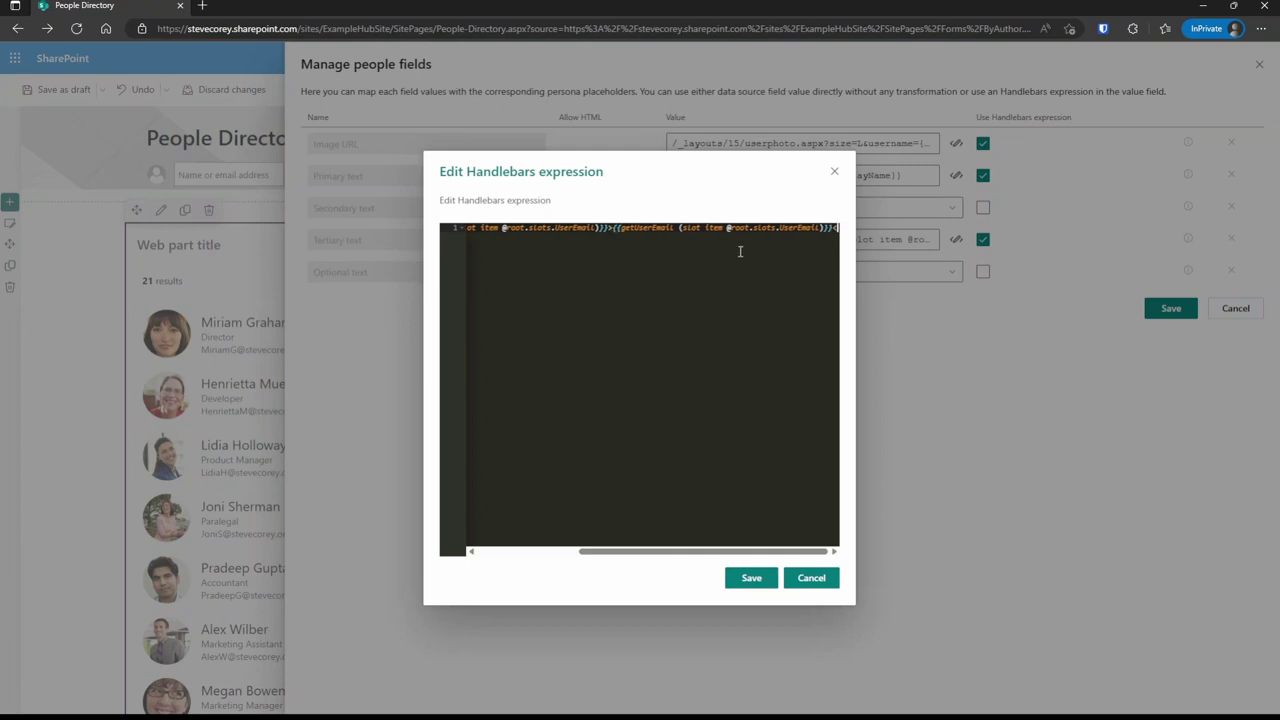
pyautogui.write('/a')
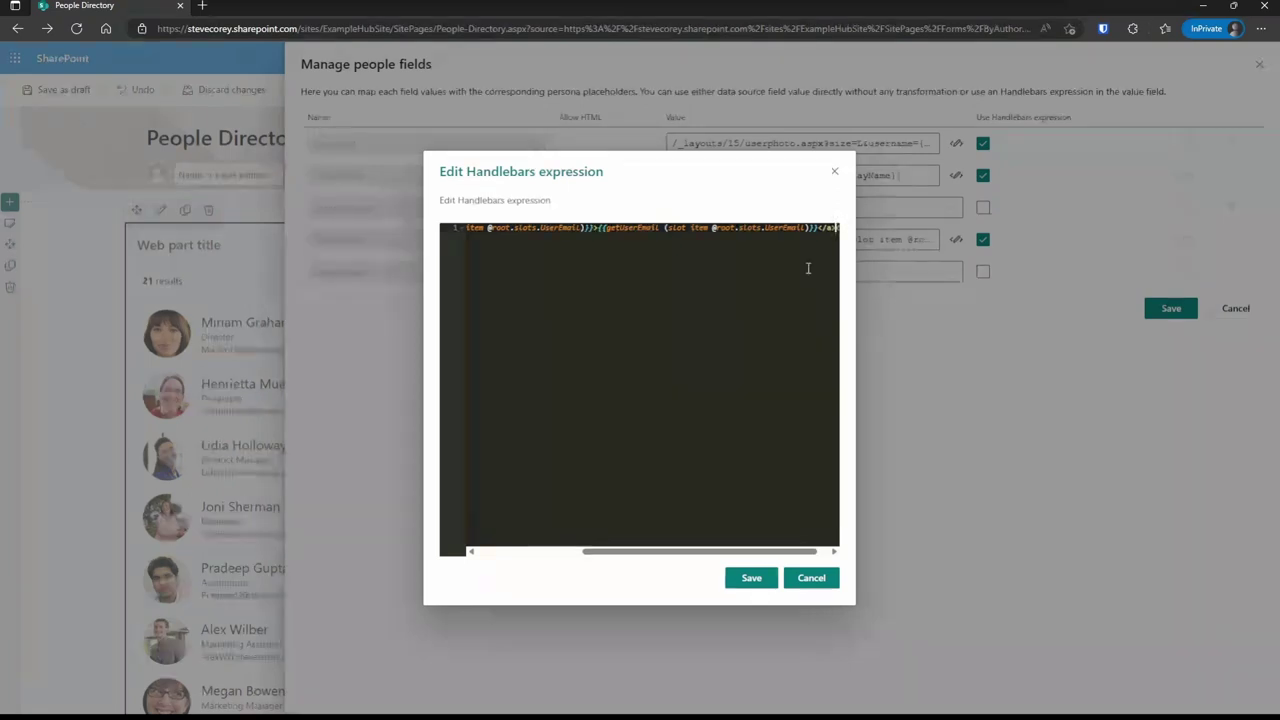
pyautogui.write('></a')
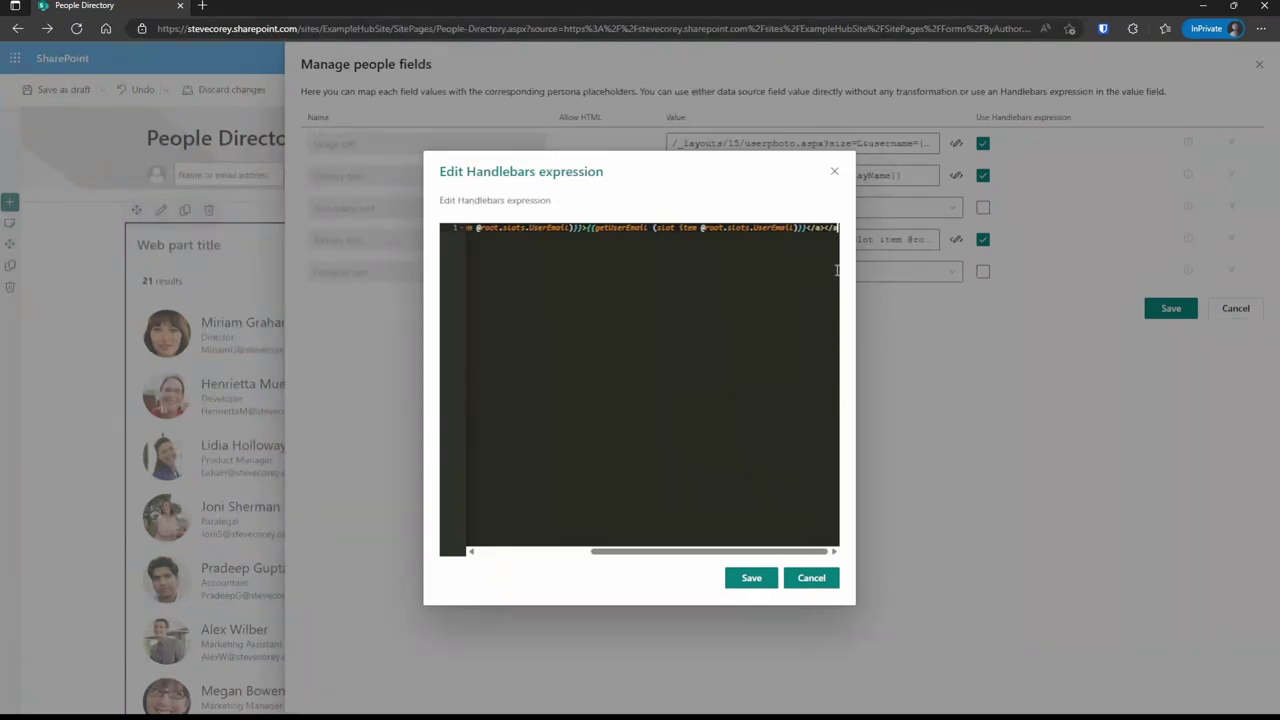
pyautogui.press('BackSpace')
pyautogui.press('BackSpace')
pyautogui.press('BackSpace')
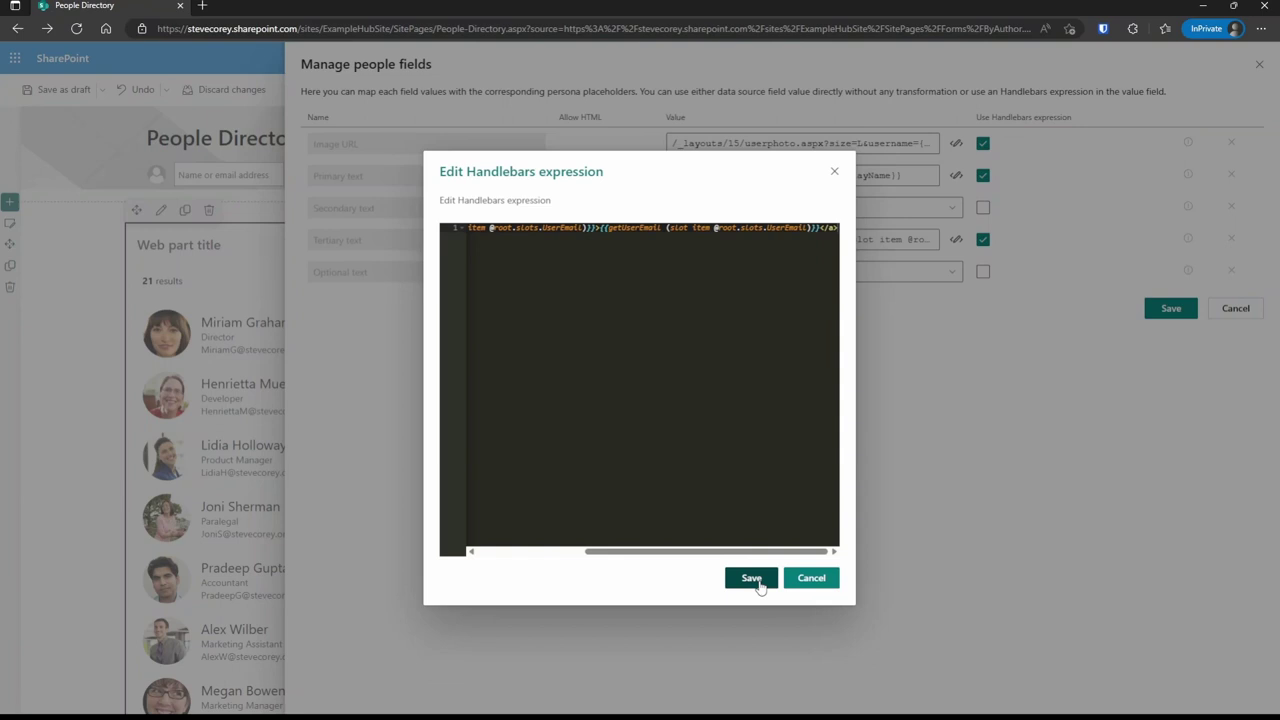
pyautogui.click(752, 578)
pyautogui.click(1171, 310)
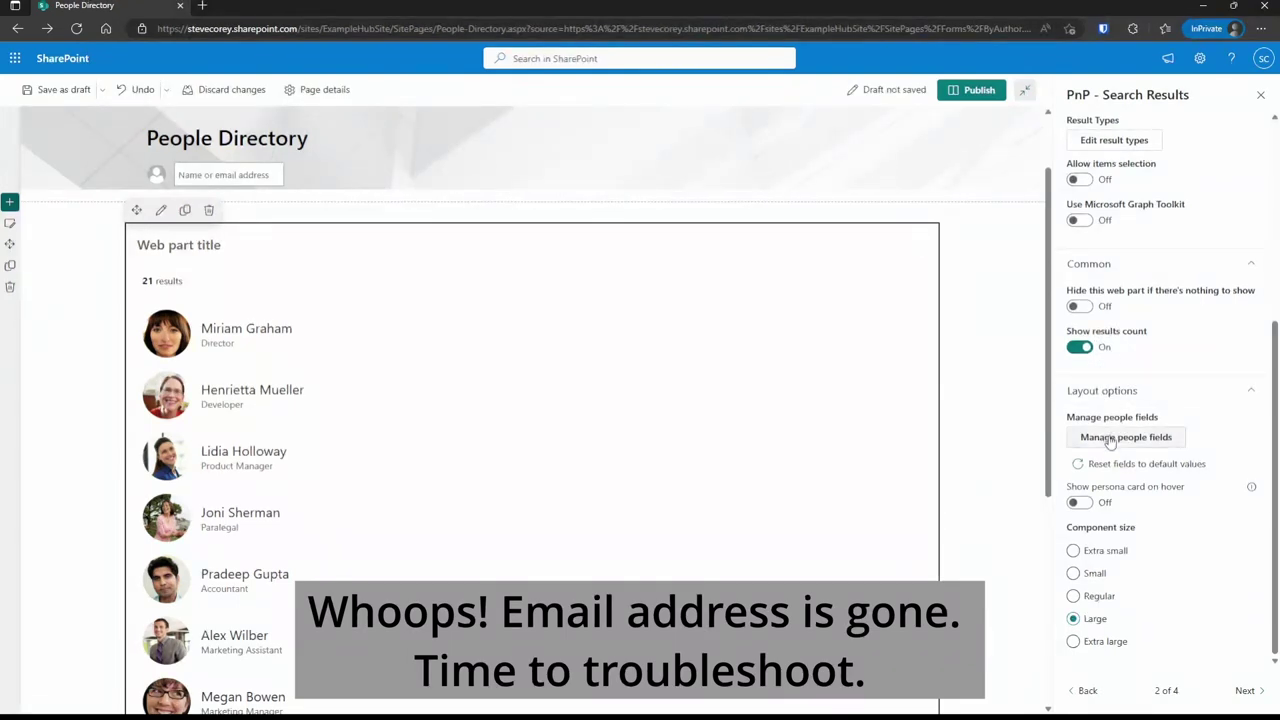
# Fix the Tertiary text email link expression with a closing quote, save the mapping, and enable persona cards on hover
pyautogui.click(1110, 443)
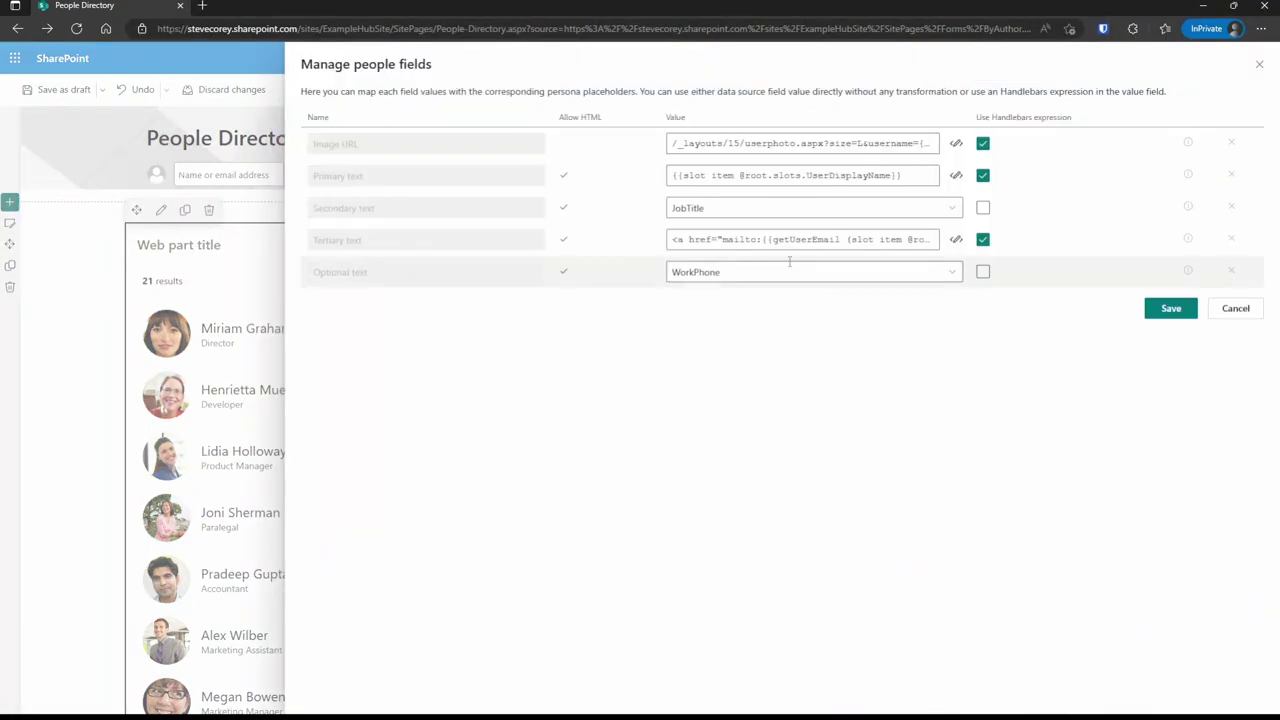
pyautogui.click(956, 242)
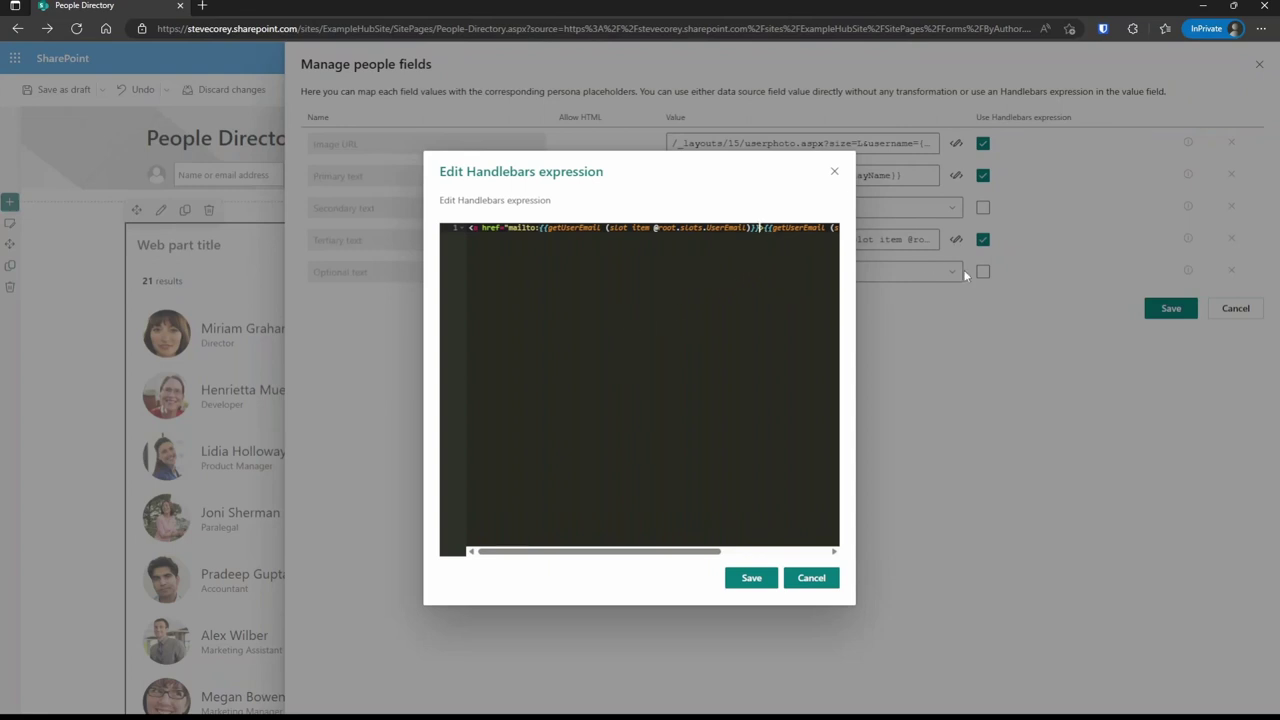
pyautogui.write('"')
pyautogui.click(750, 577)
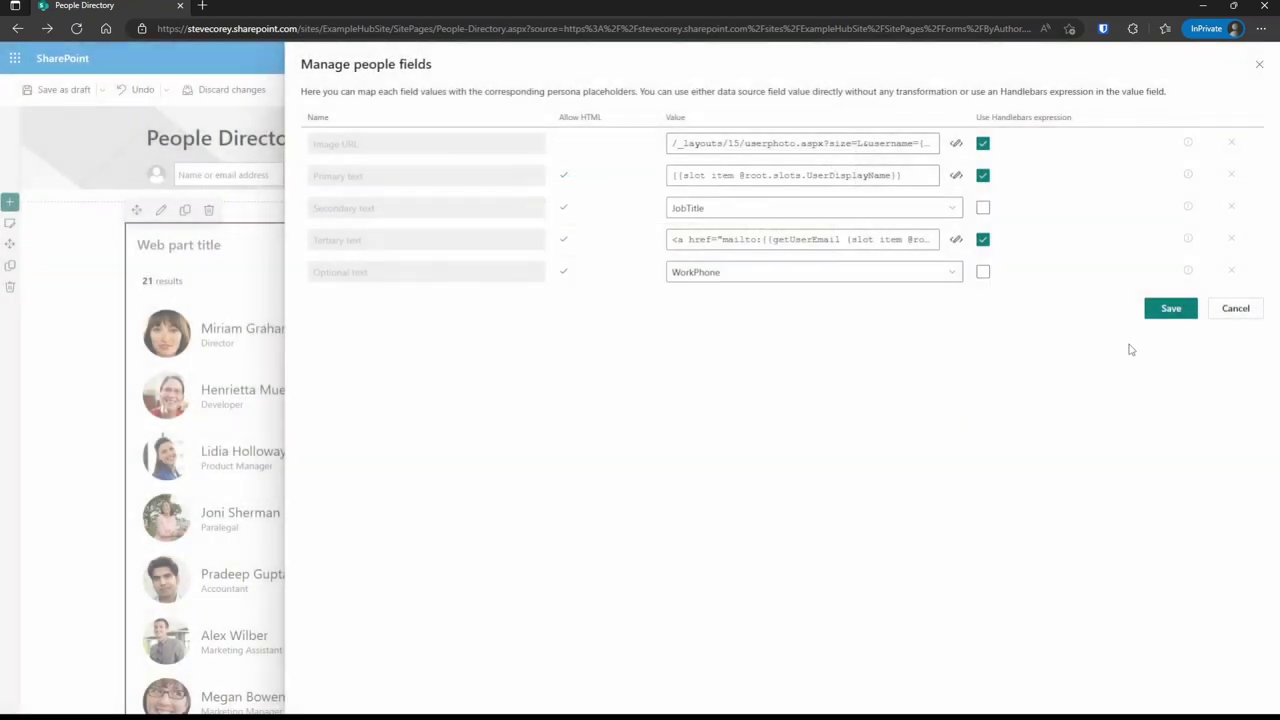
pyautogui.click(1165, 309)
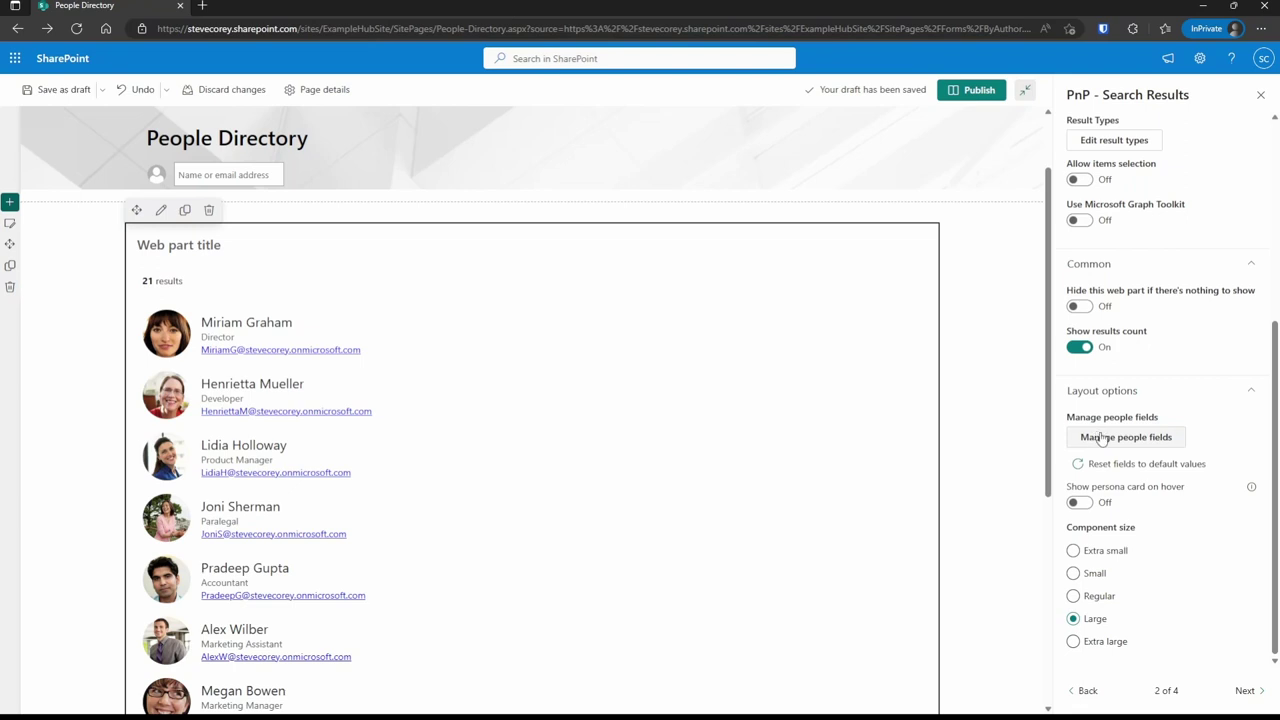
pyautogui.click(1079, 503)
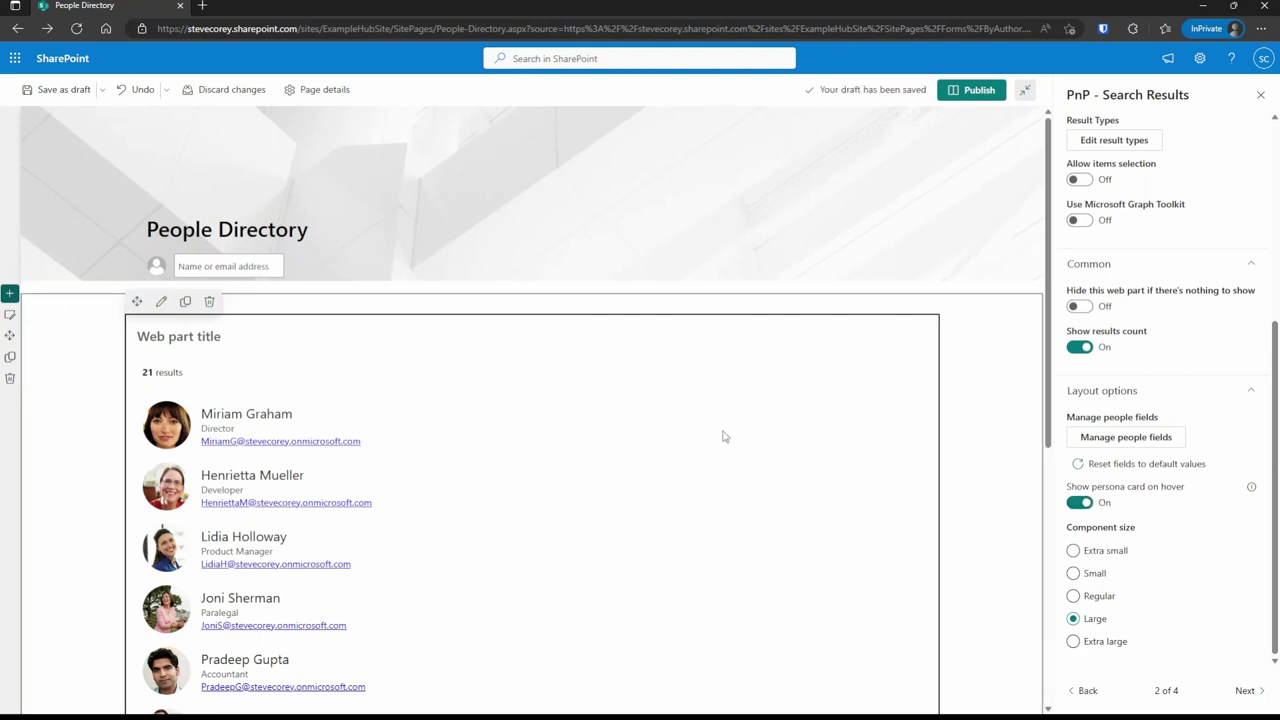
pyautogui.moveTo(203, 411)
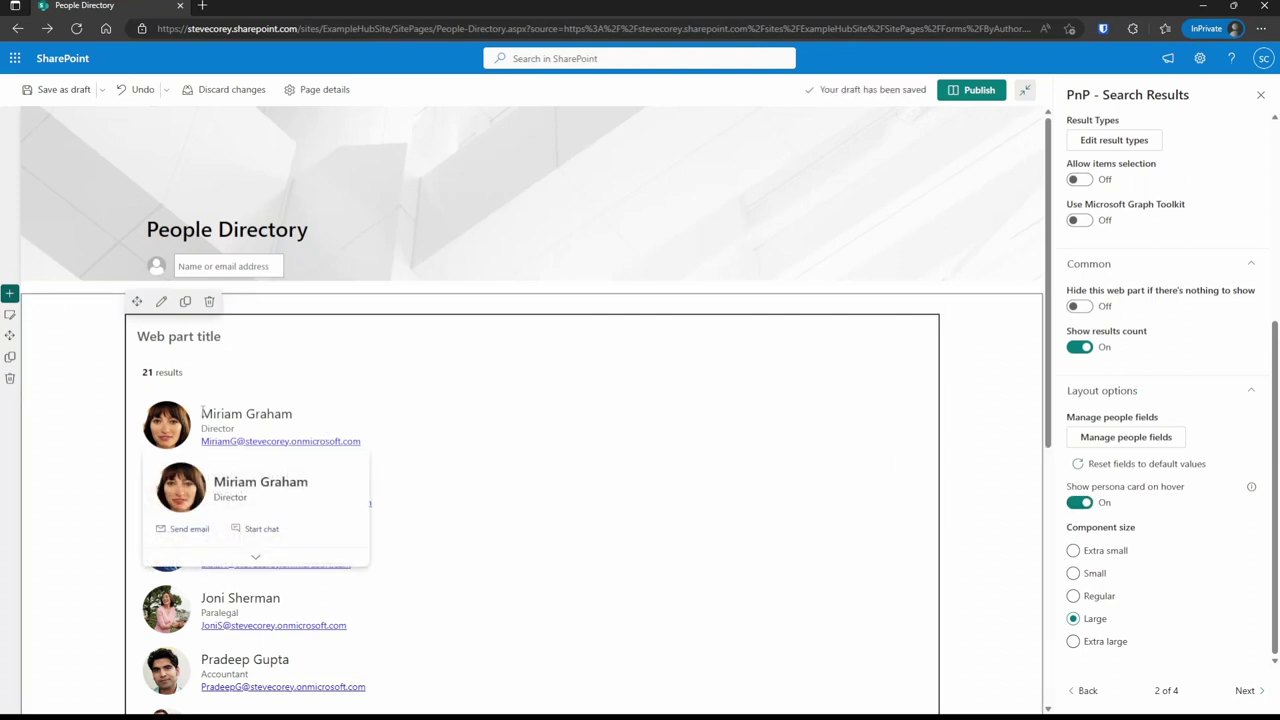
pyautogui.click(255, 556)
pyautogui.scroll(-1, 252, 565)
pyautogui.scroll(-1, 343, 601)
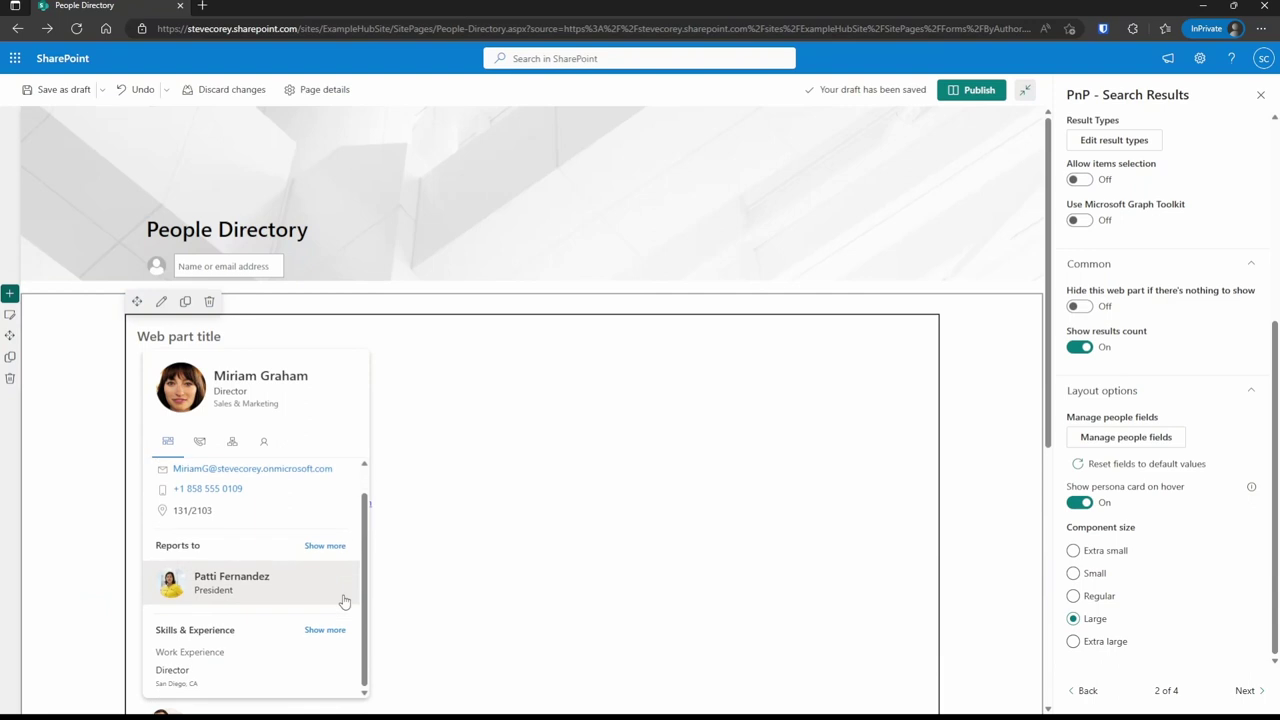
pyautogui.scroll(1, 343, 601)
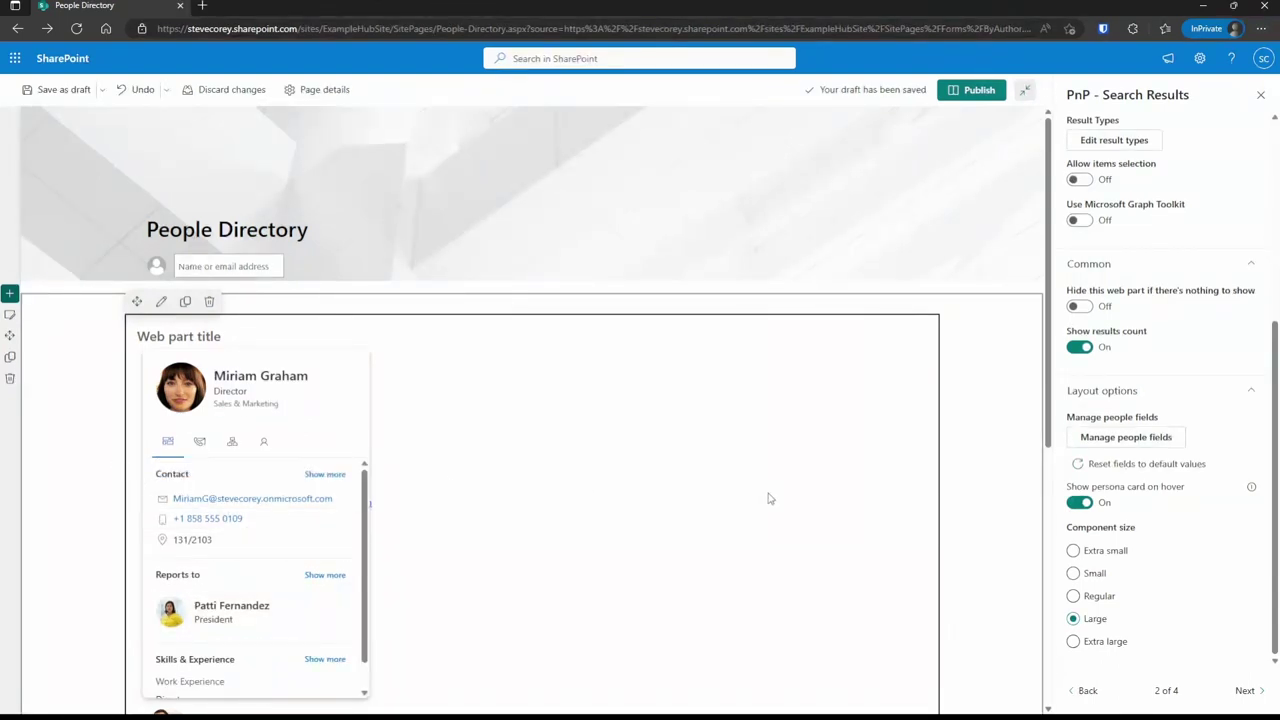
pyautogui.click(998, 437)
pyautogui.click(504, 427)
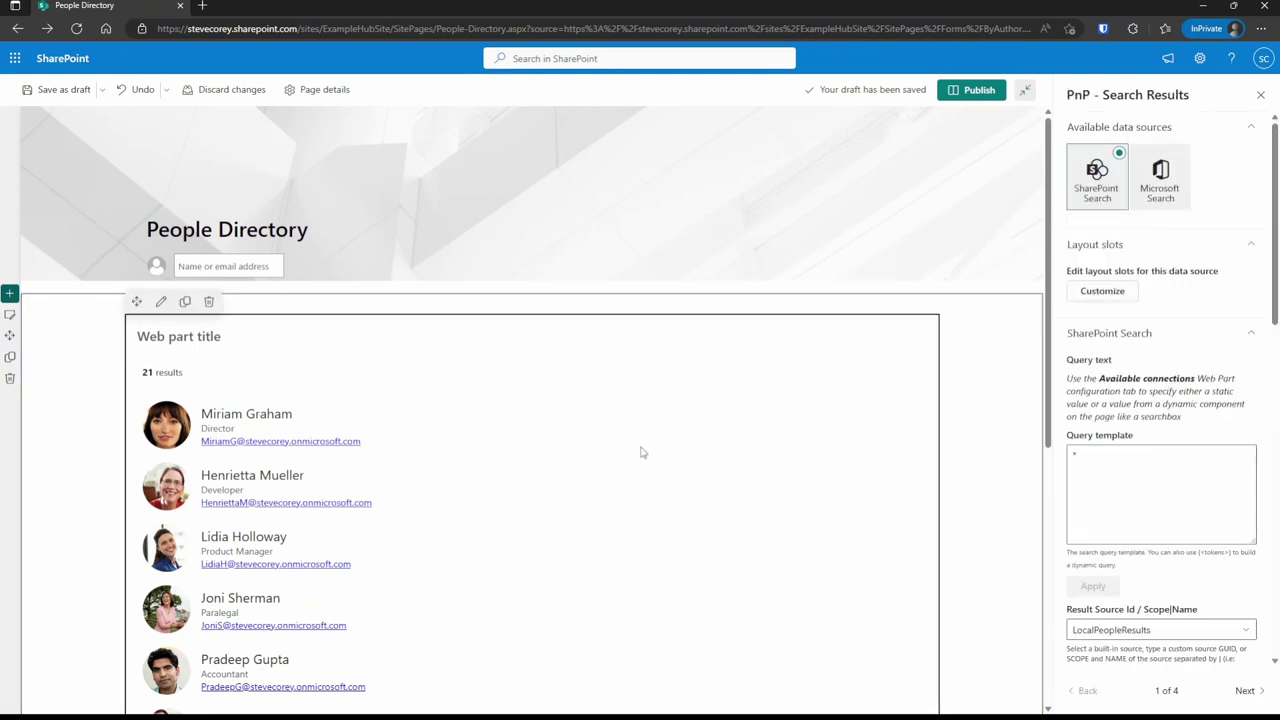
pyautogui.click(1245, 690)
pyautogui.click(1090, 573)
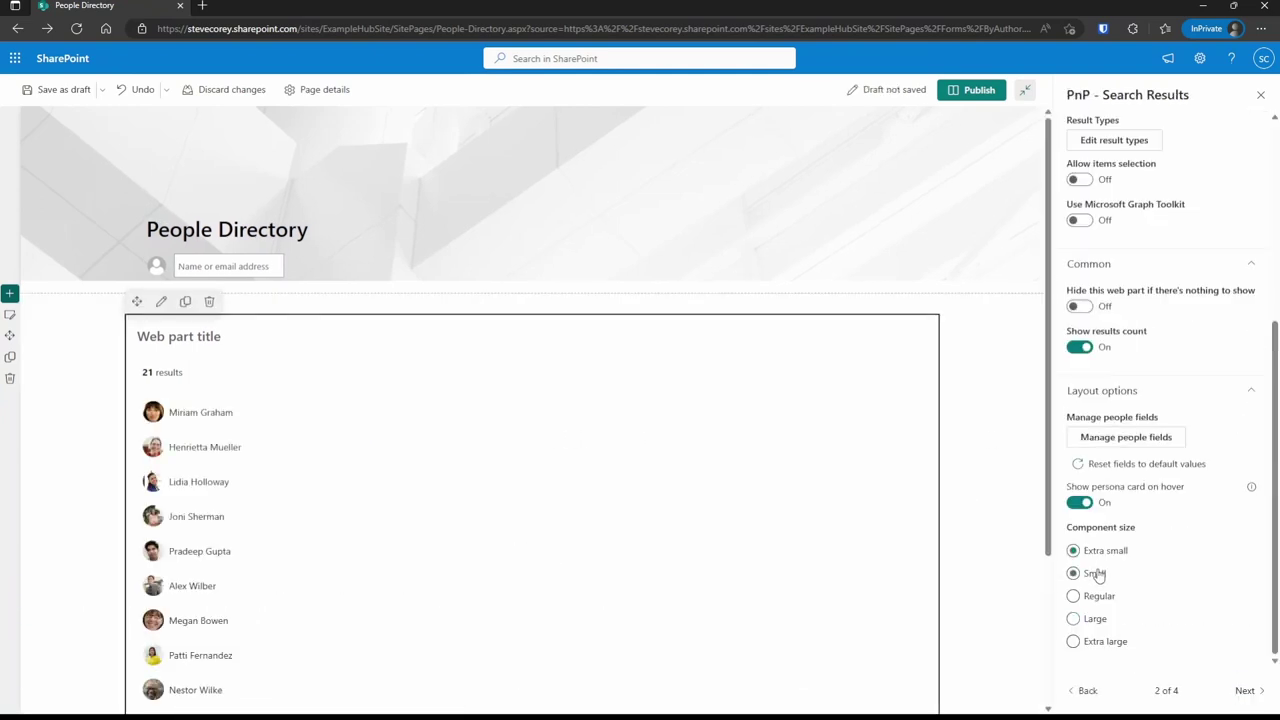
pyautogui.click(1088, 636)
pyautogui.click(1086, 620)
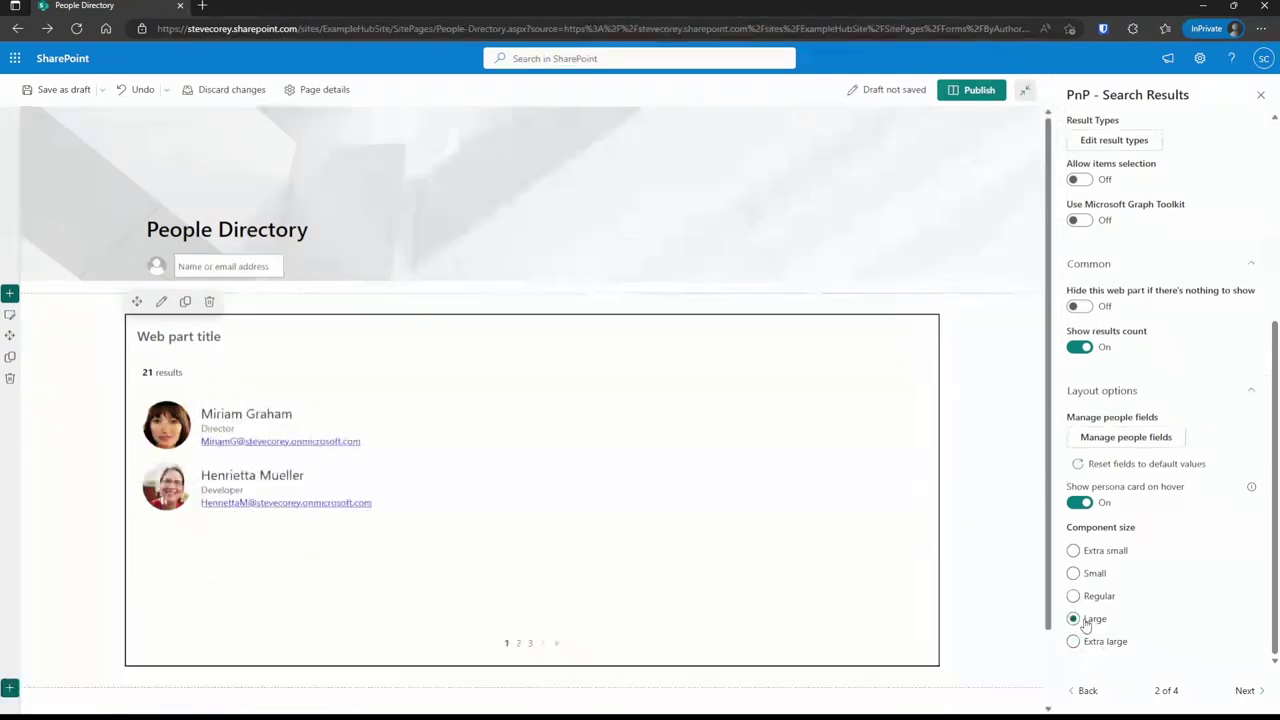
# Publish the People Directory page and check Miriam Graham's persona card in view mode
pyautogui.click(971, 90)
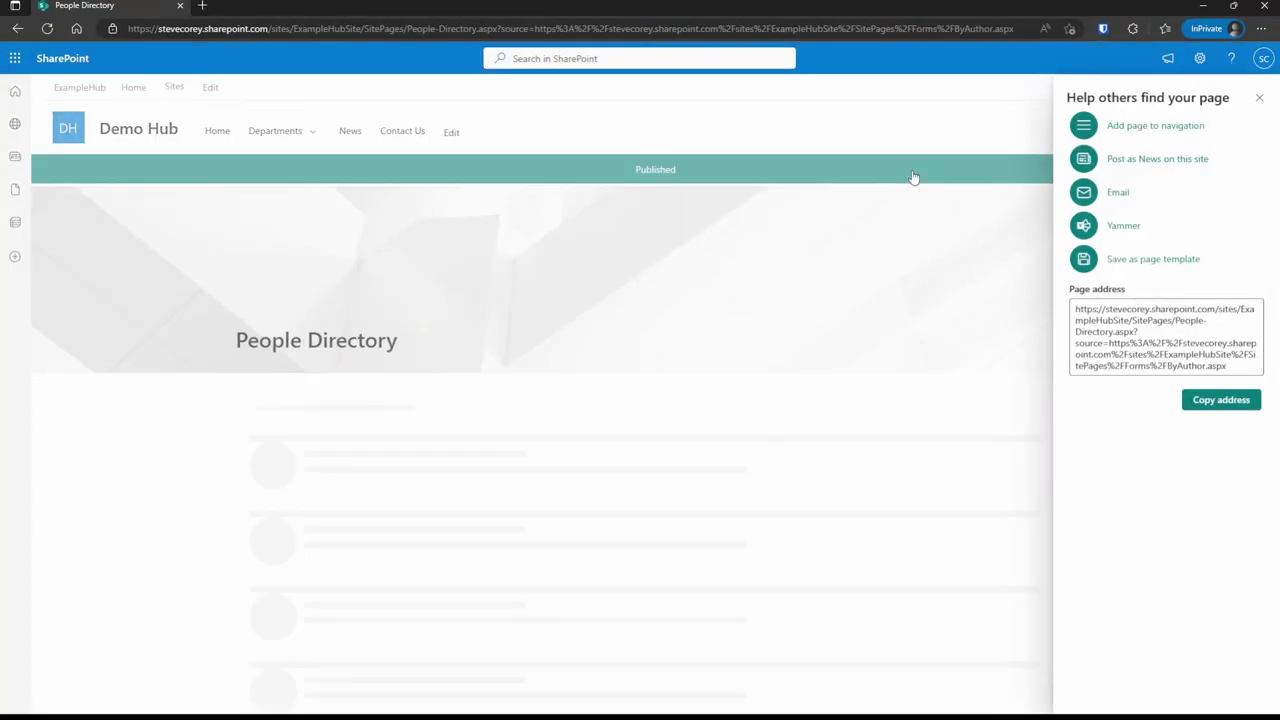
pyautogui.click(1259, 97)
pyautogui.moveTo(337, 363)
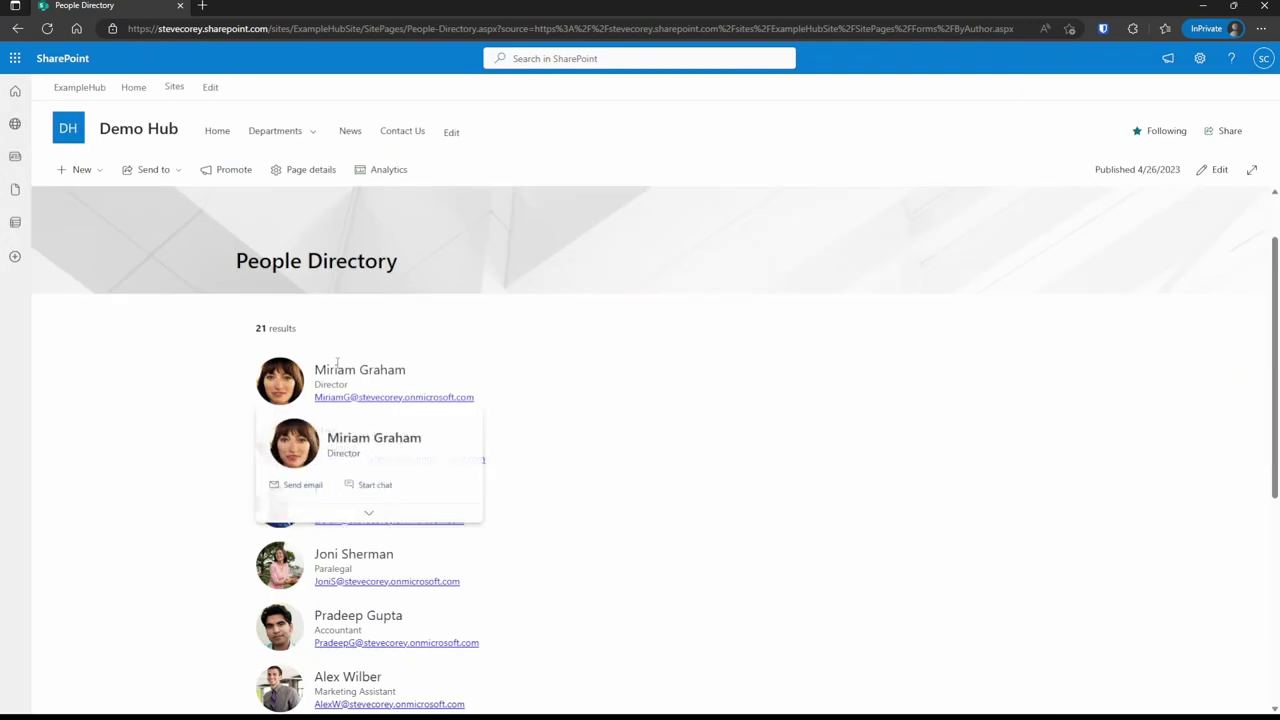
pyautogui.click(412, 518)
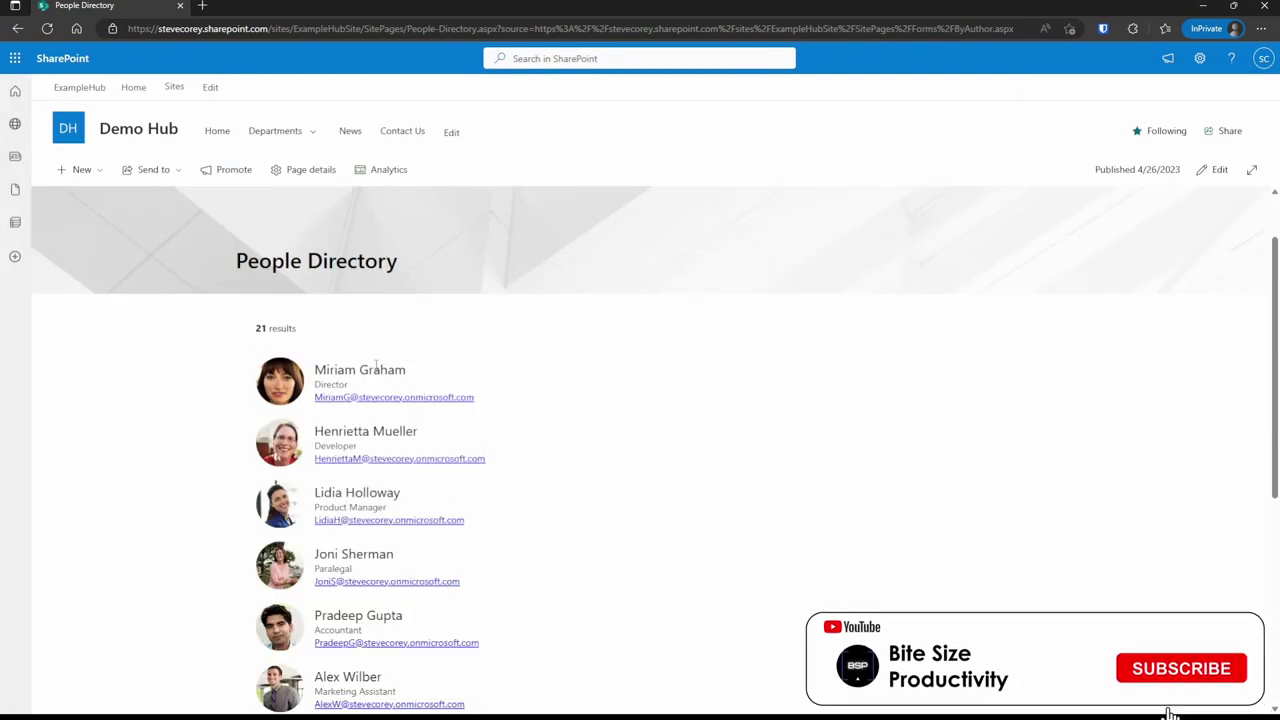
pyautogui.moveTo(376, 365)
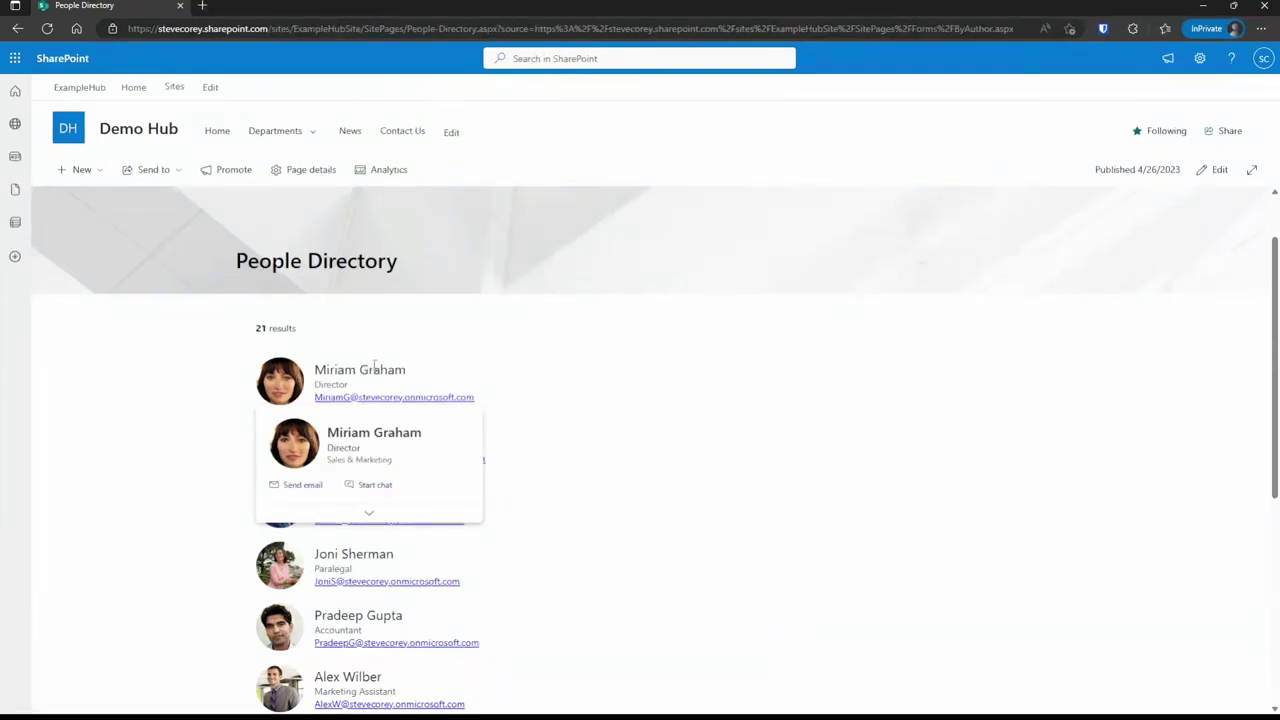
# Expand Miriam Graham's card, then open the Search Results settings and page forward to Available connections
pyautogui.click(444, 514)
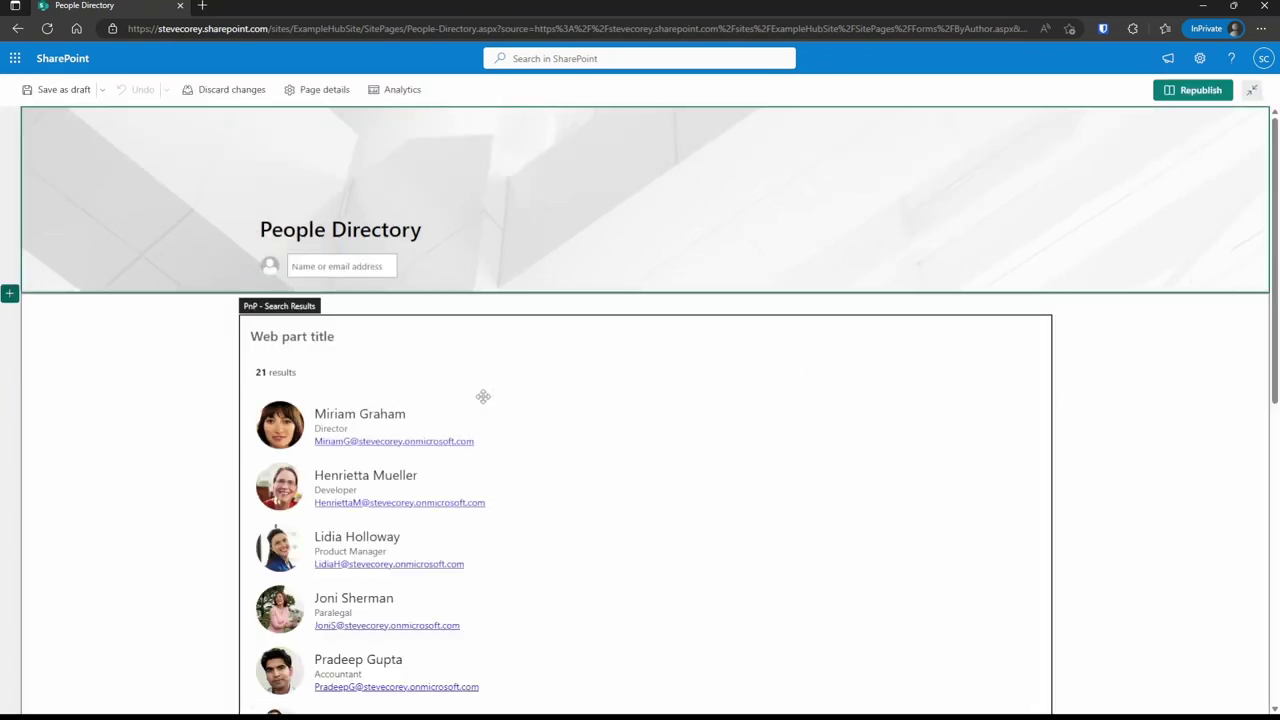
pyautogui.moveTo(389, 360)
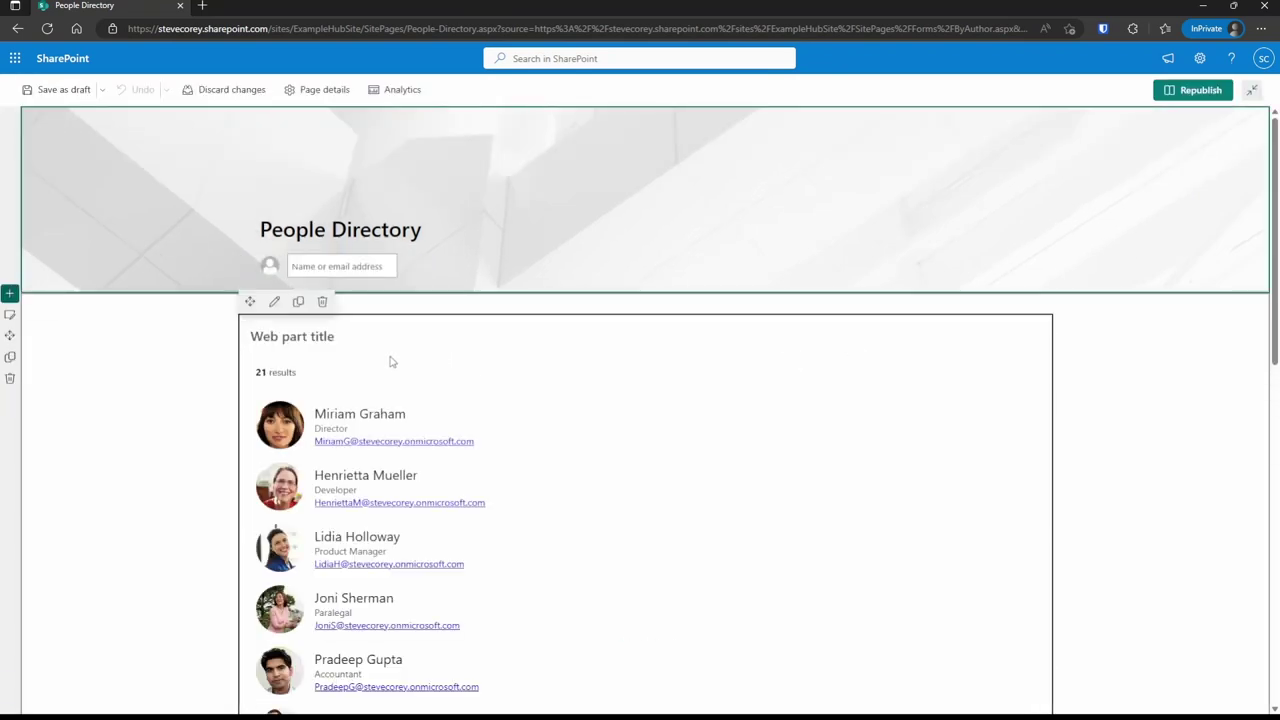
pyautogui.click(271, 304)
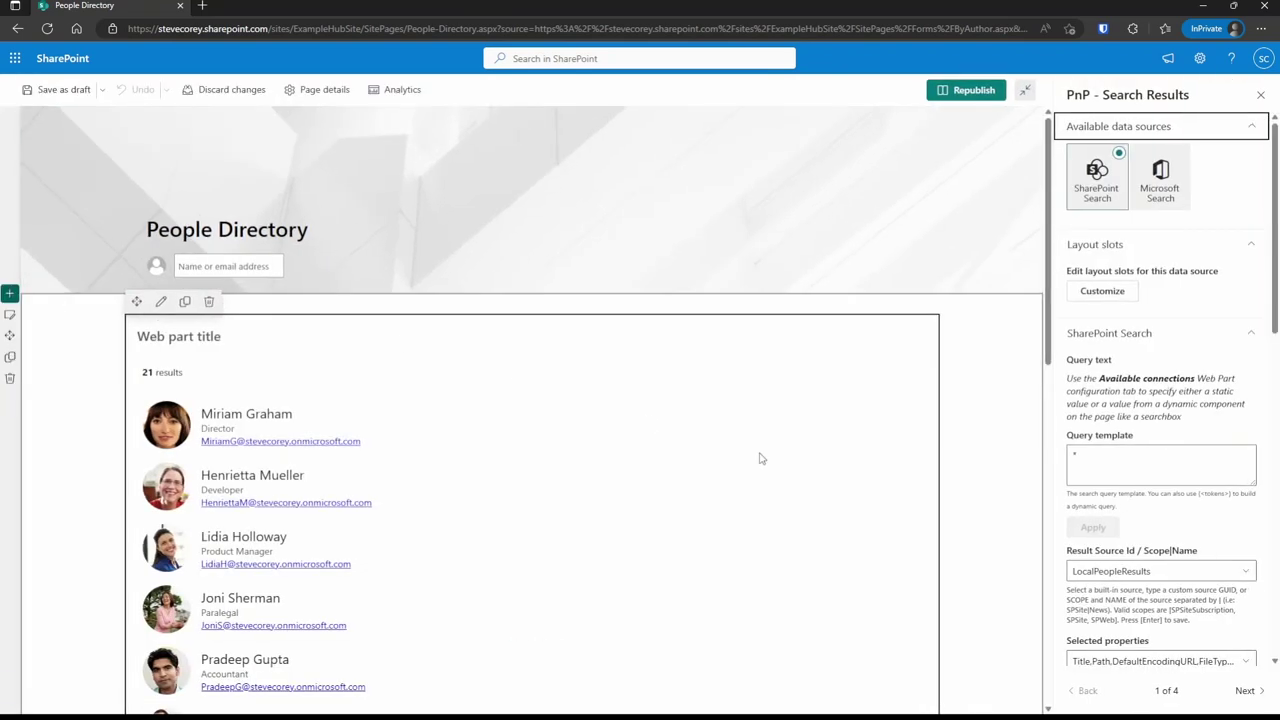
pyautogui.click(1248, 691)
pyautogui.scroll(-3, 1211, 617)
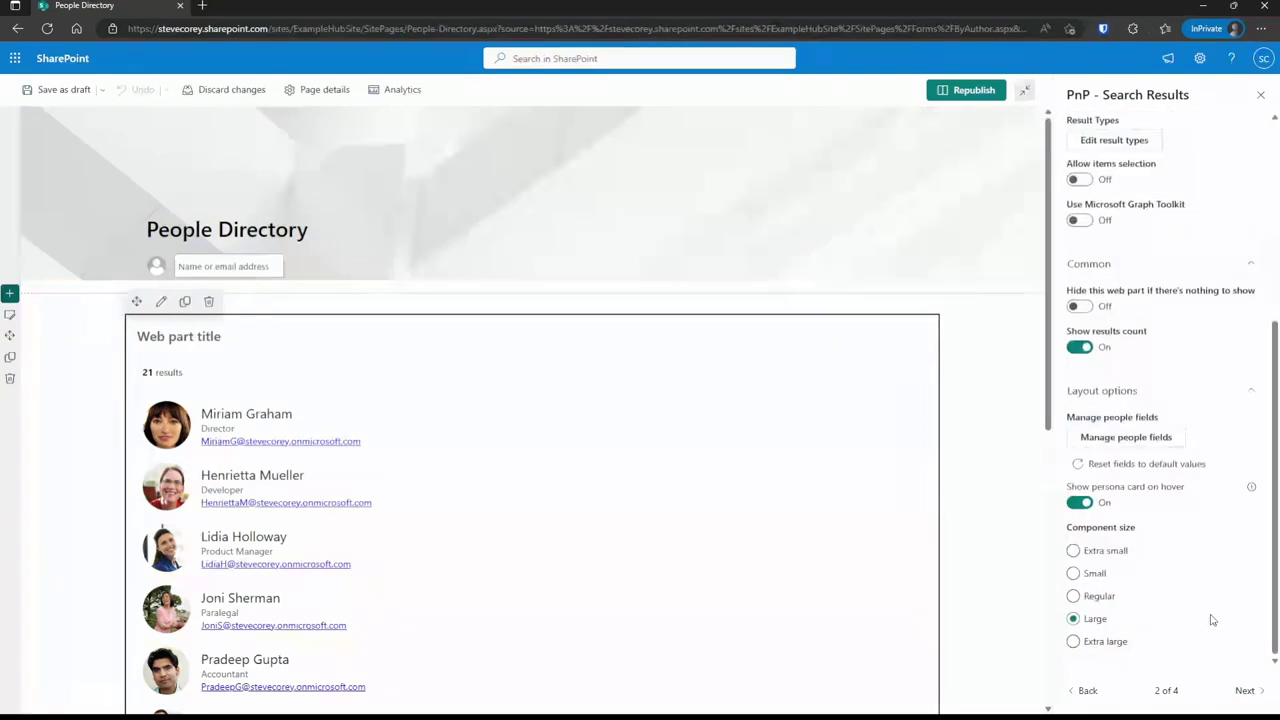
pyautogui.click(1247, 690)
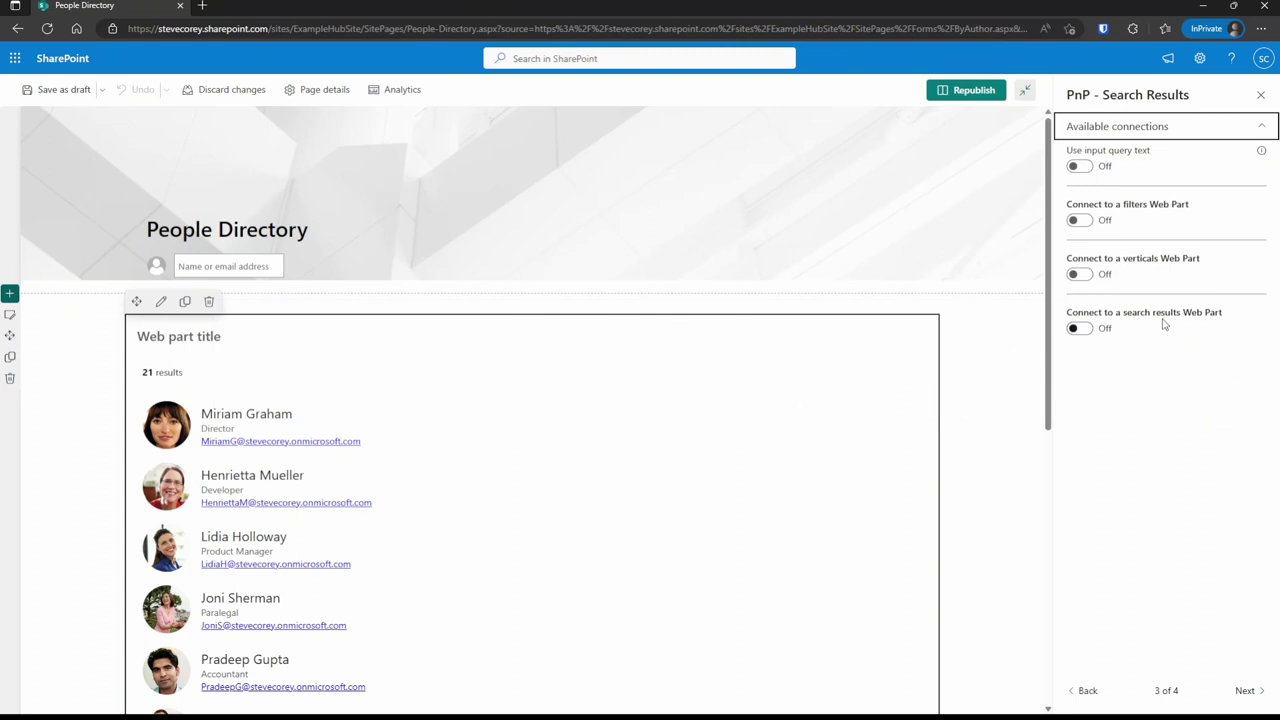
pyautogui.moveTo(269, 430)
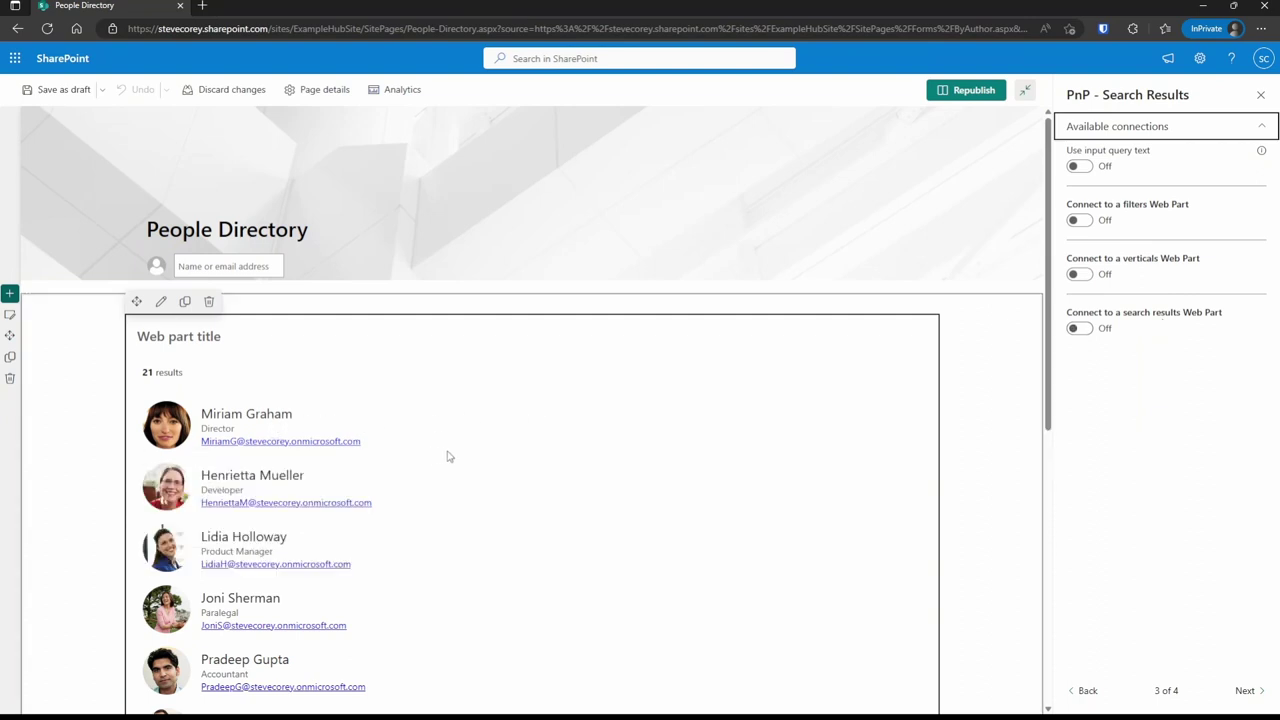
pyautogui.scroll(-5, 448, 456)
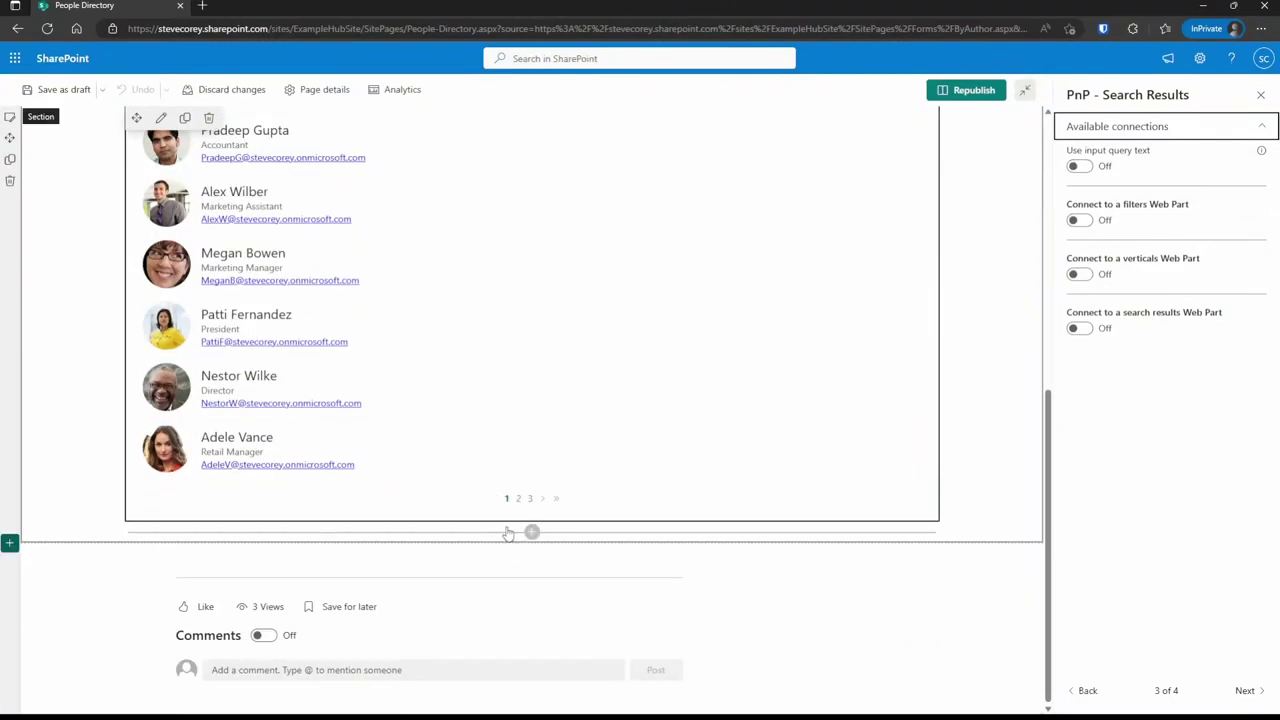
pyautogui.scroll(5, 512, 533)
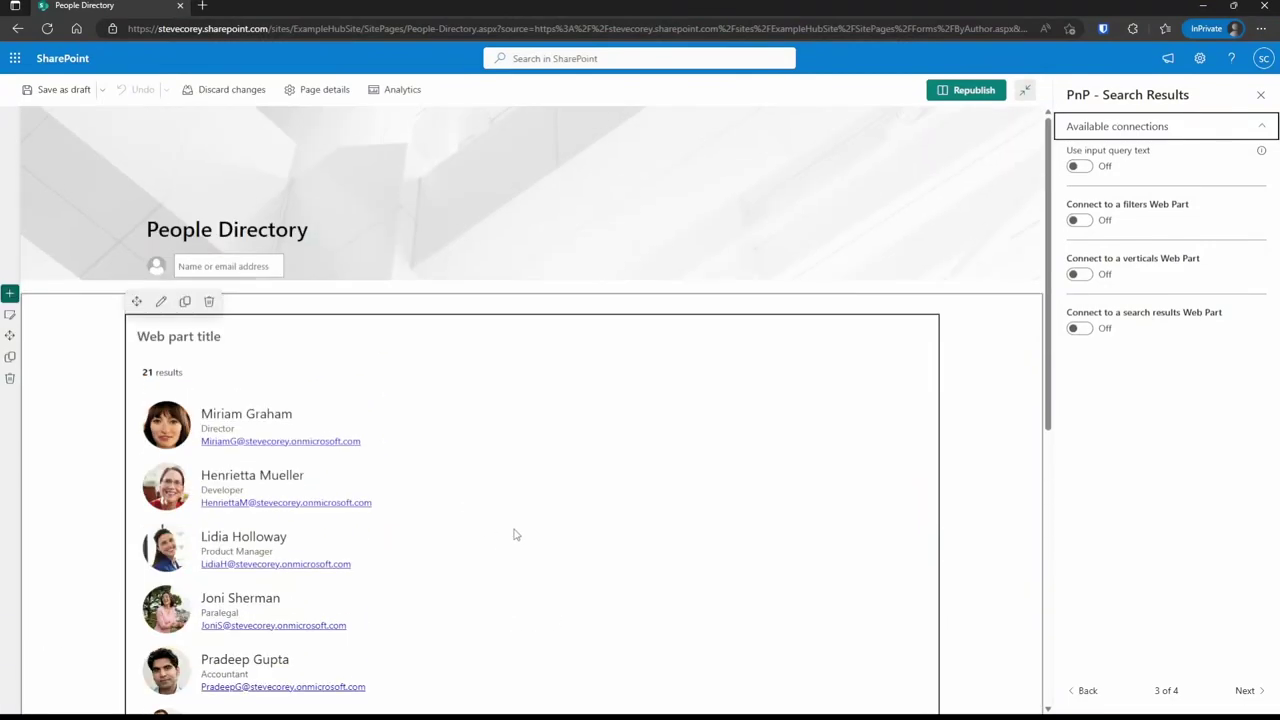
# On the layout page, test Allow items selection by selecting Miriam Graham, then switch it off
pyautogui.click(1090, 692)
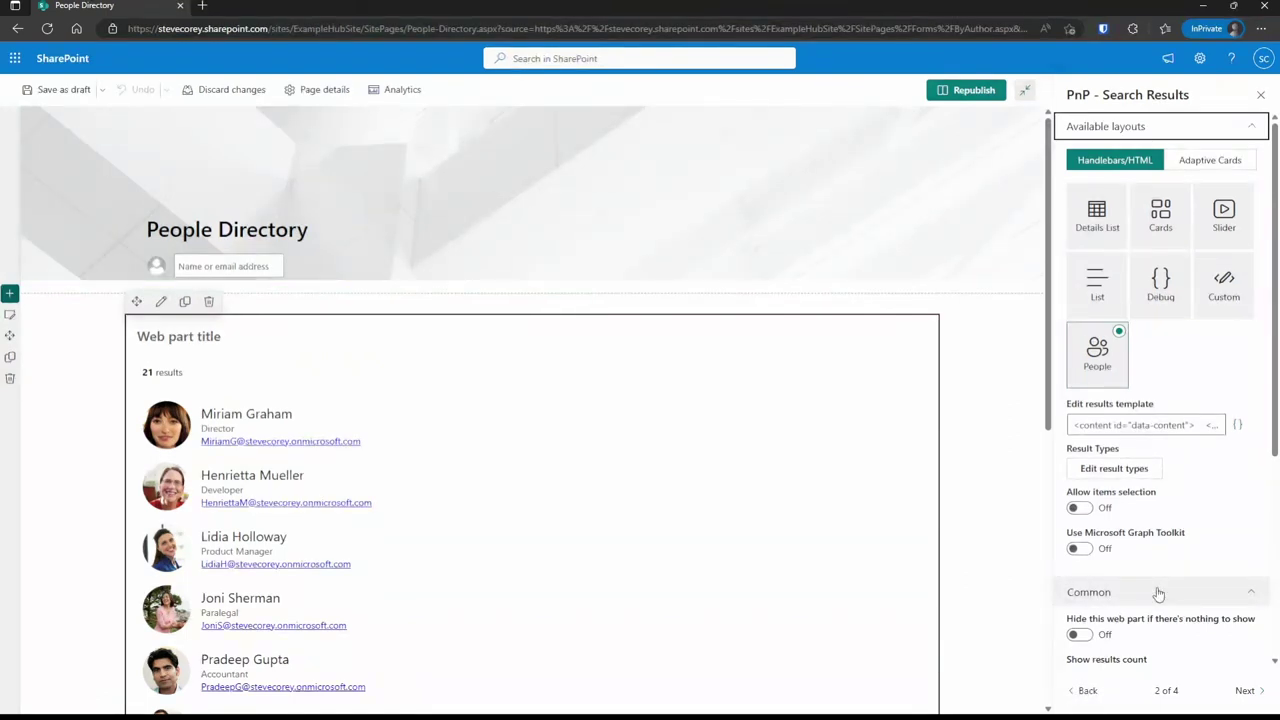
pyautogui.click(1079, 508)
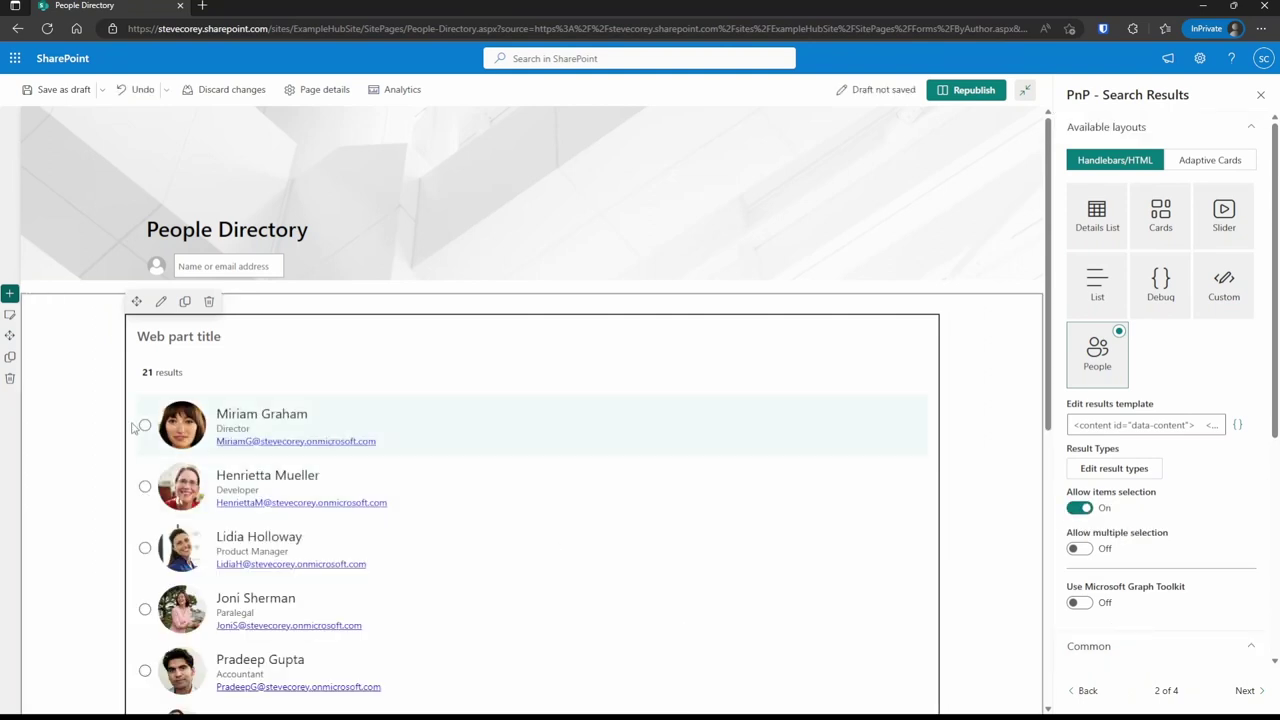
pyautogui.click(144, 427)
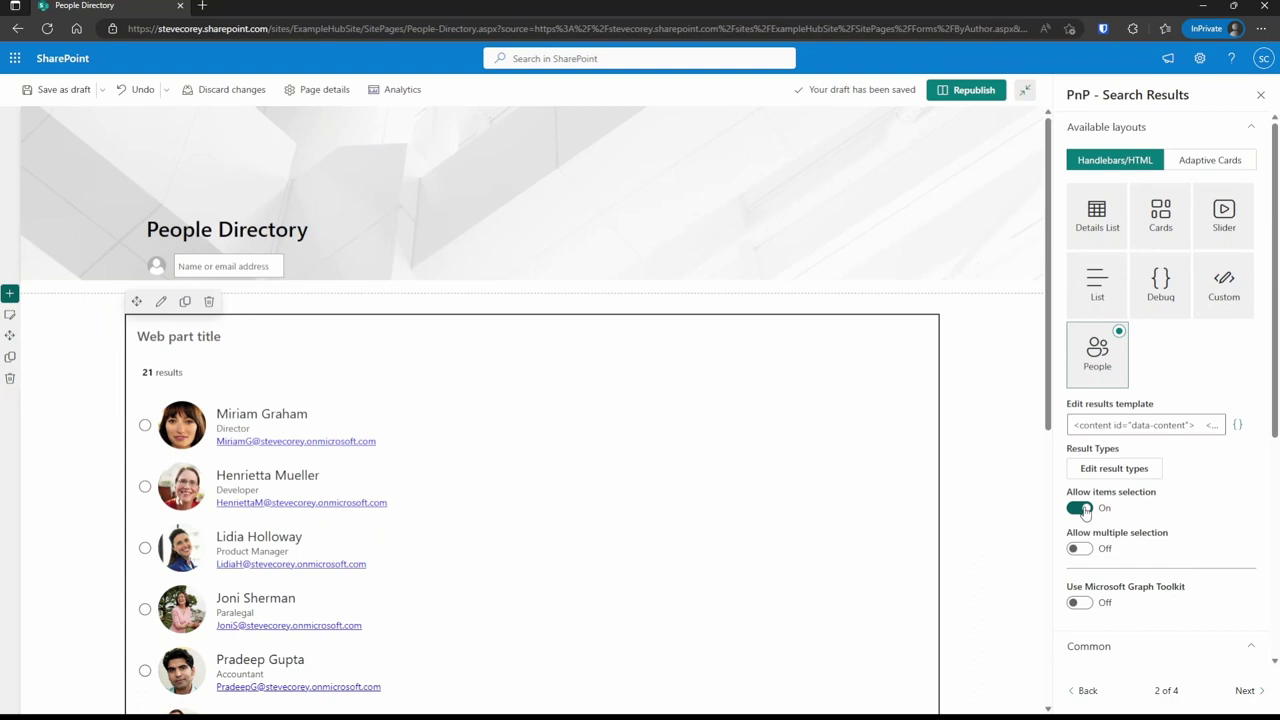
pyautogui.click(1080, 508)
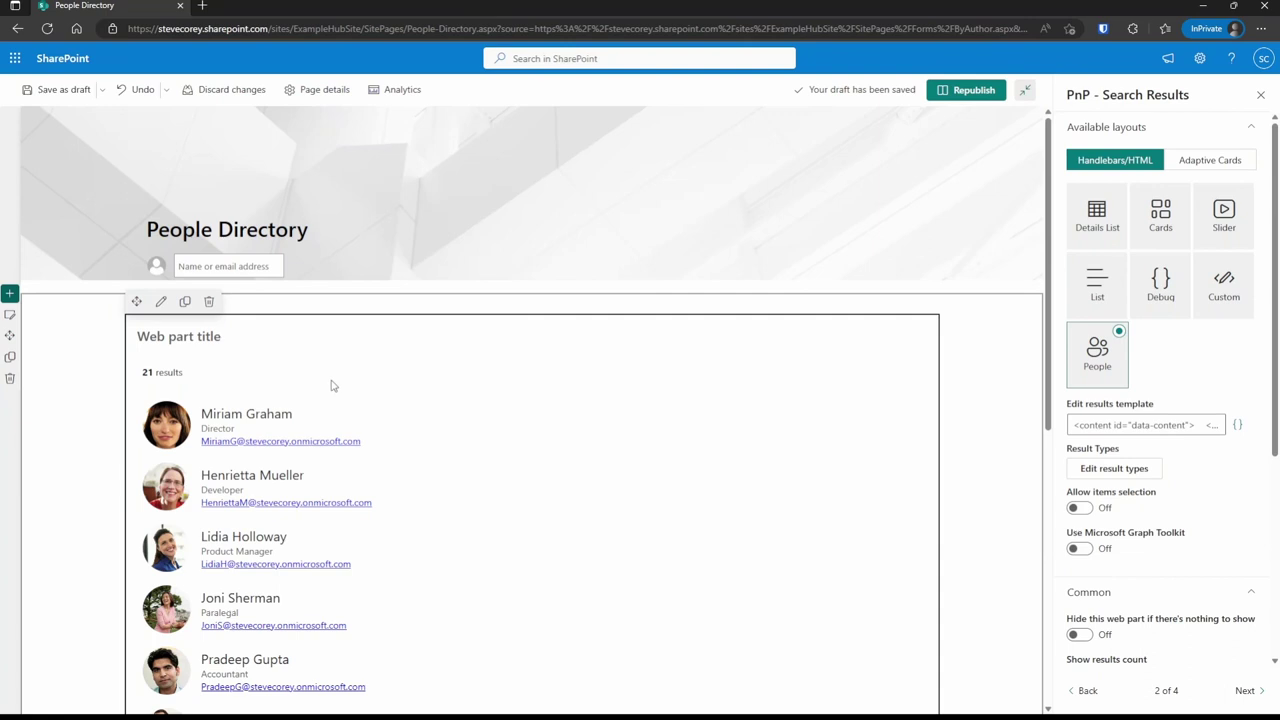
pyautogui.scroll(-5, 506, 438)
# Add a PnP Search Box web part above the people results
pyautogui.scroll(5, 506, 438)
pyautogui.click(531, 304)
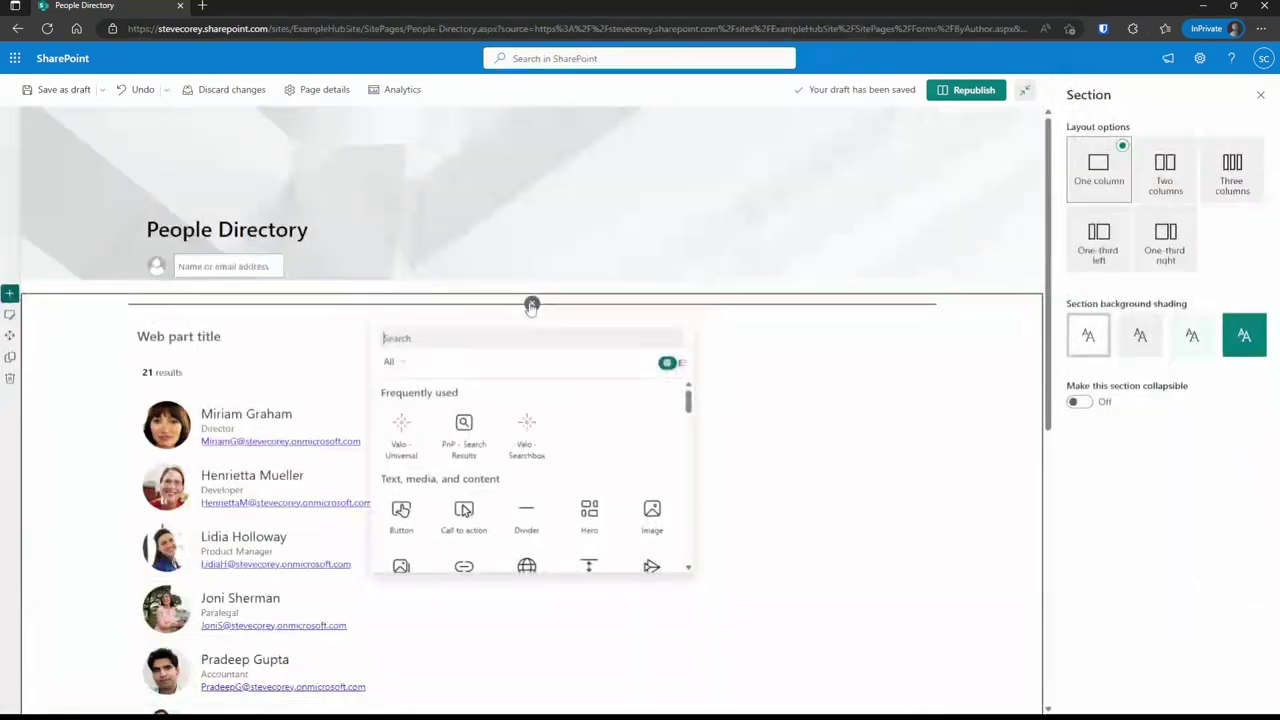
pyautogui.write('pnp')
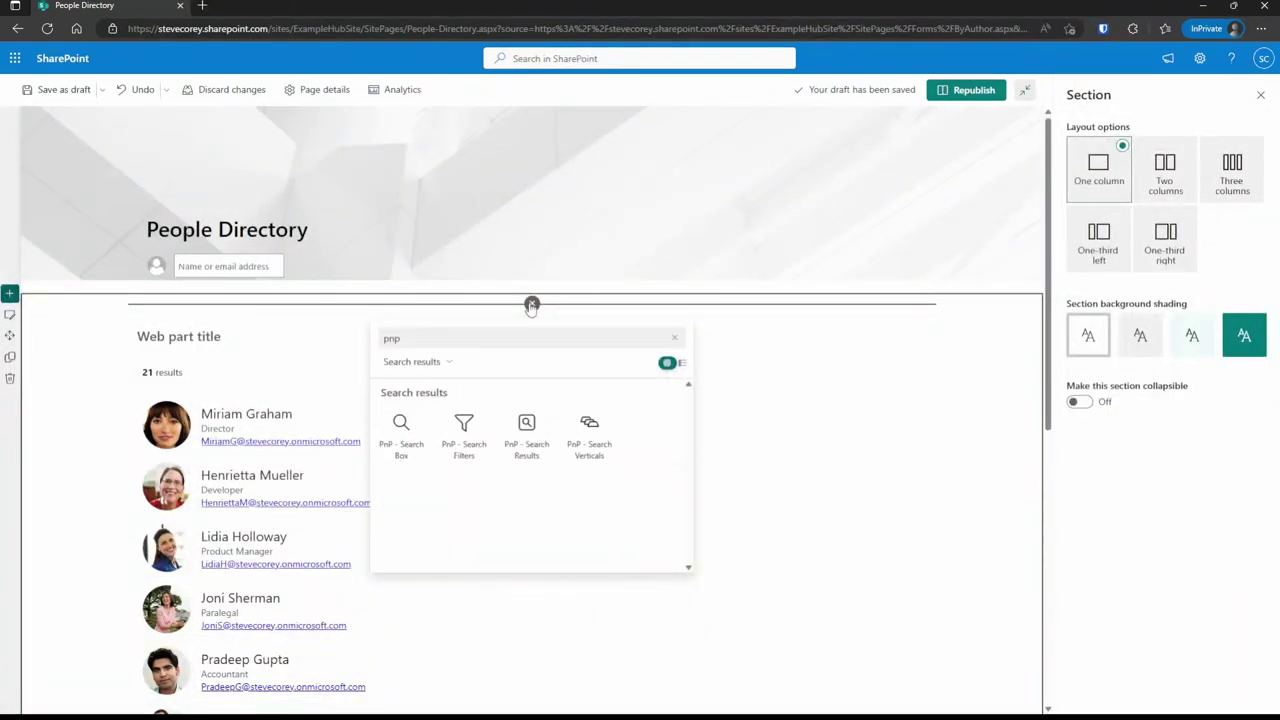
pyautogui.click(401, 428)
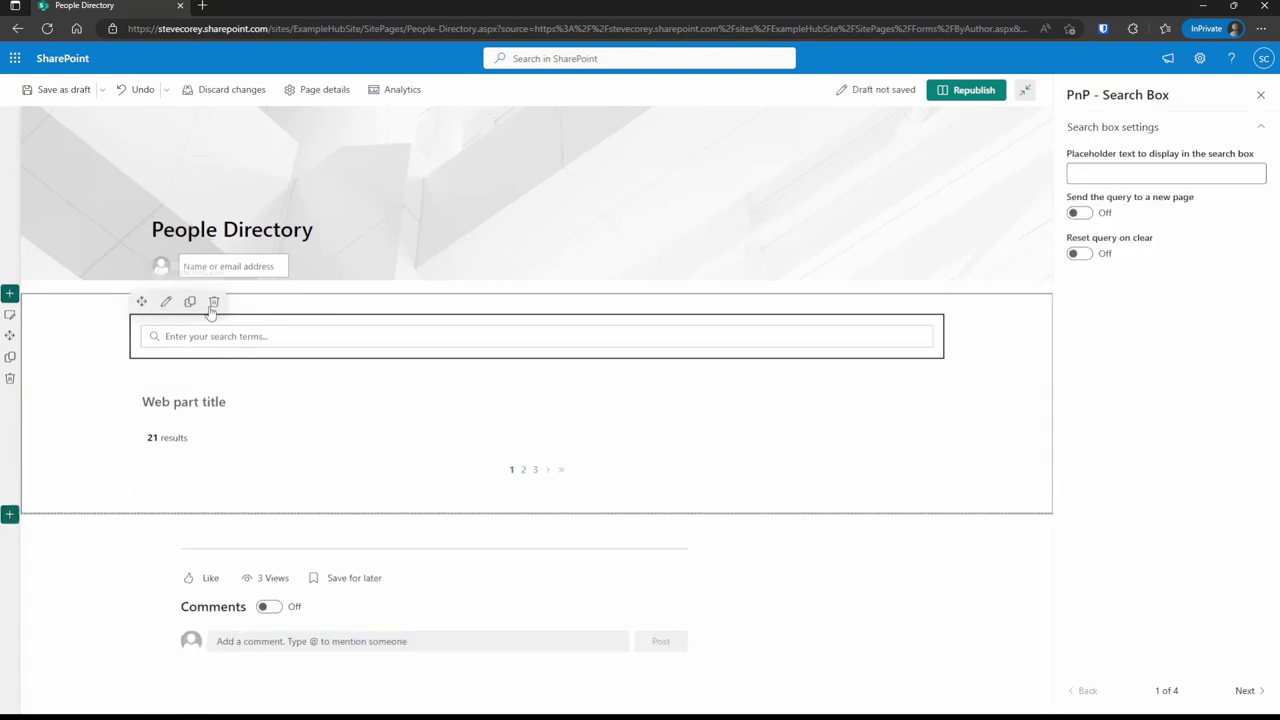
# Set the search box placeholder to 'Enter person's name' and move on to Query suggestions
pyautogui.click(1141, 172)
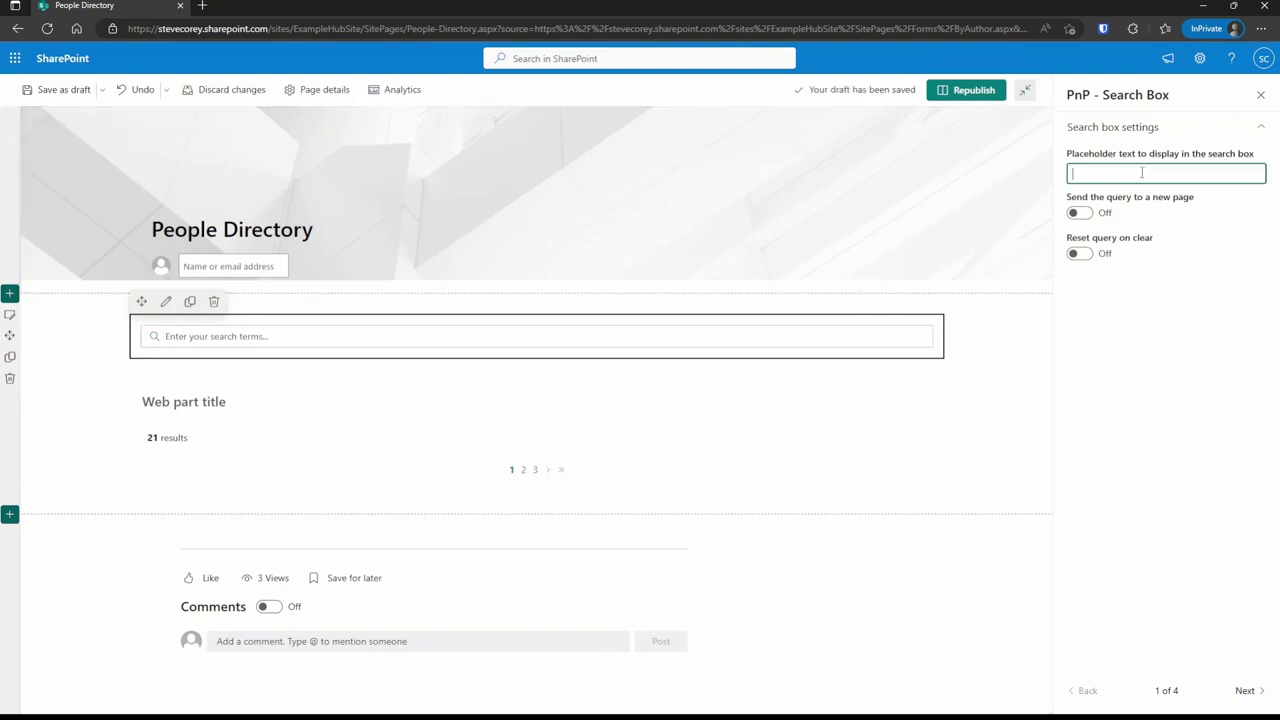
pyautogui.write('E')
pyautogui.press('BackSpace')
pyautogui.write('Enter person')
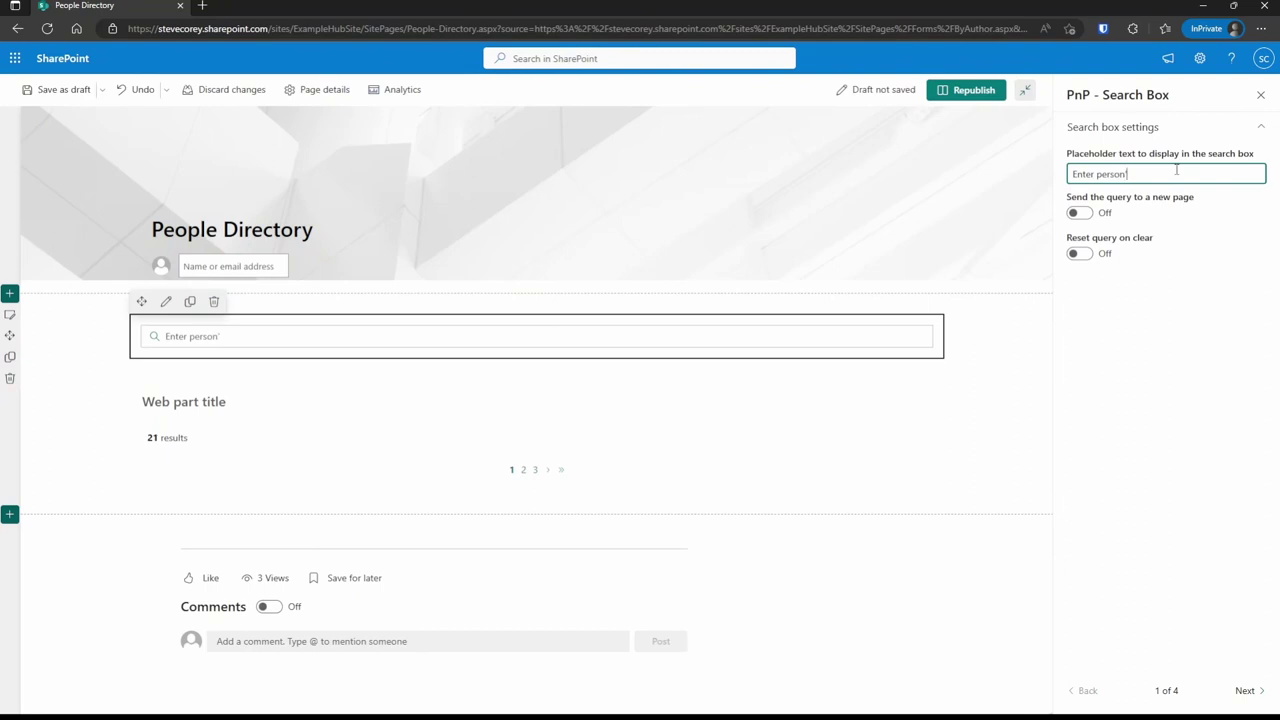
pyautogui.write("'s name")
pyautogui.click(1252, 692)
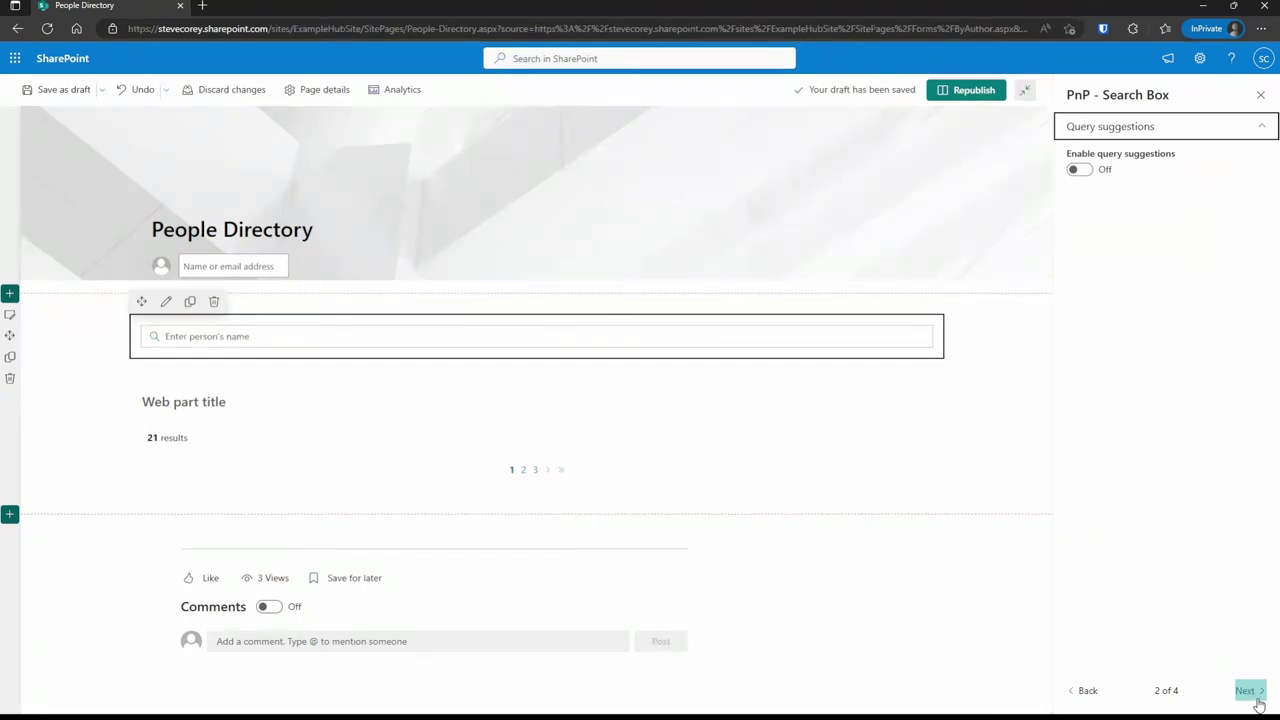
# Enable the search box's dynamic data source and try the page environment's query string as input
pyautogui.click(1252, 692)
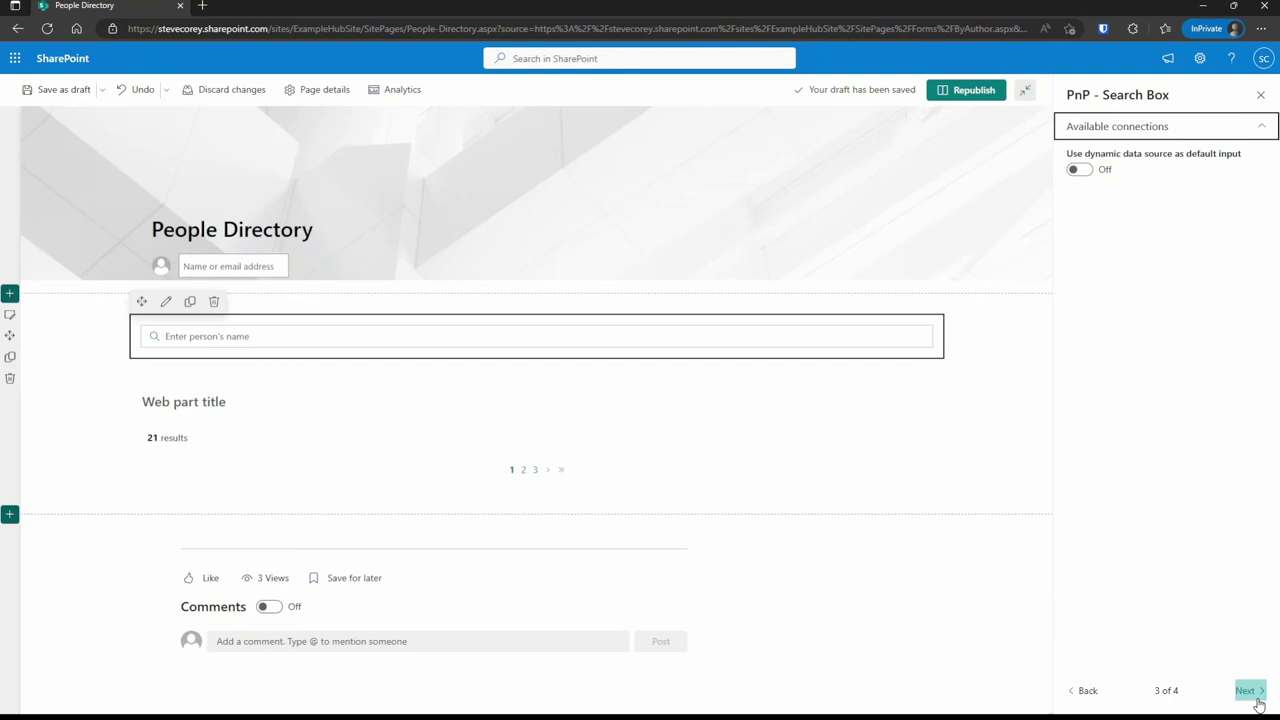
pyautogui.click(1082, 169)
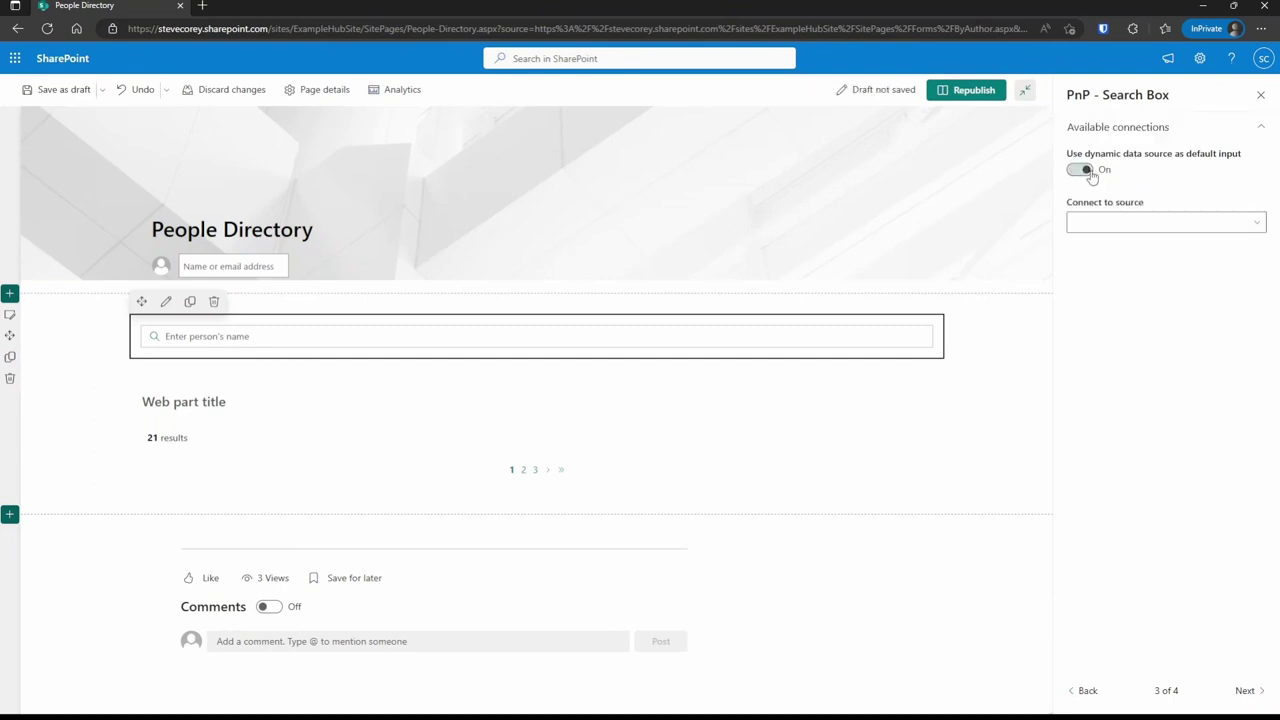
pyautogui.click(1155, 224)
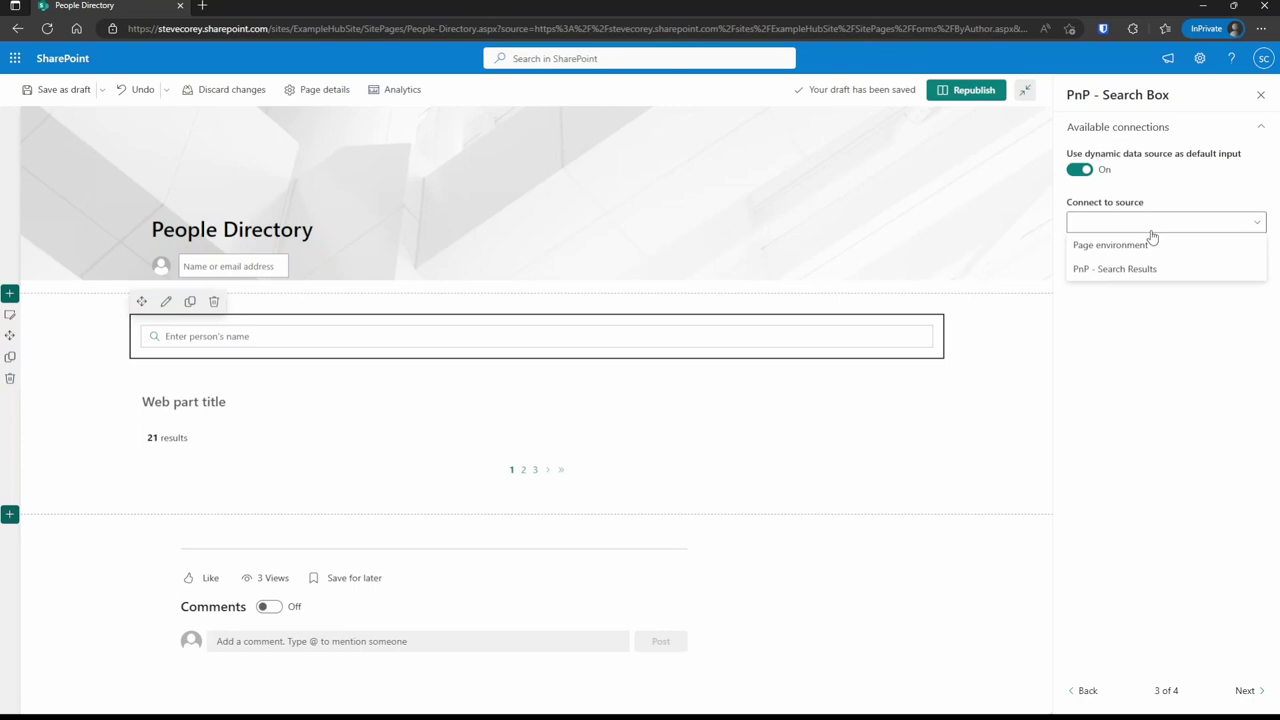
pyautogui.click(1146, 246)
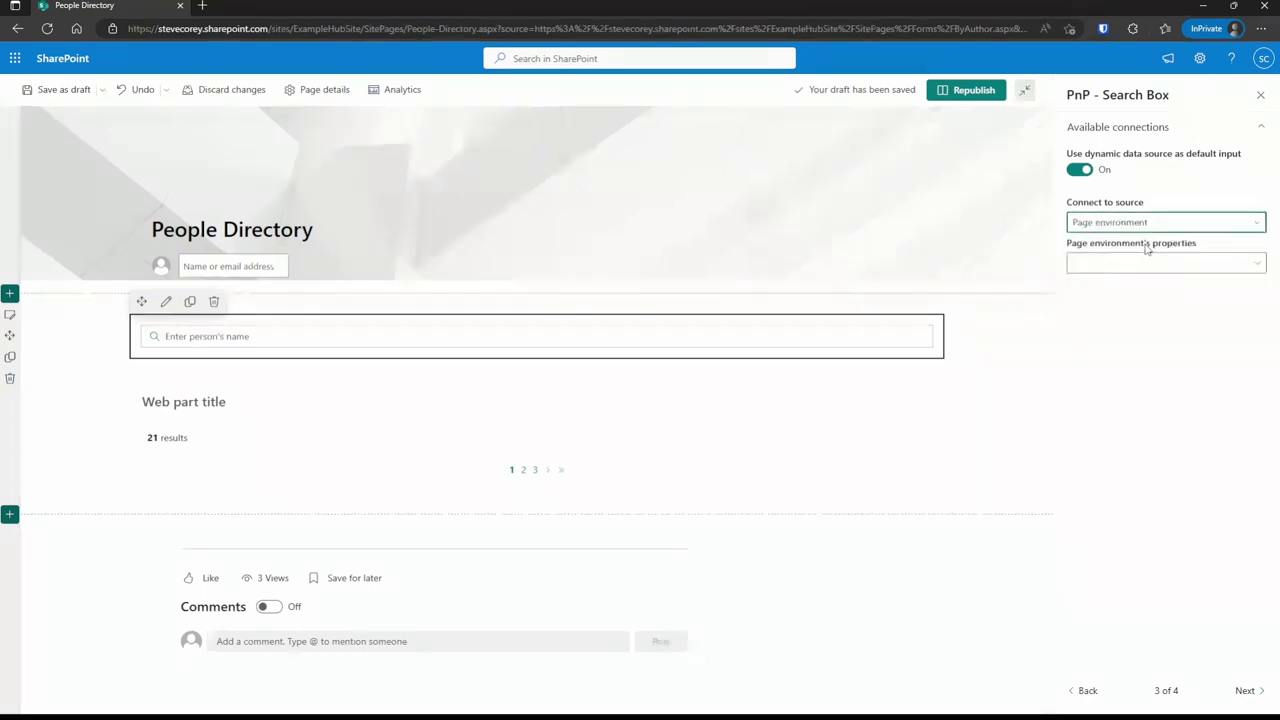
pyautogui.click(1148, 262)
pyautogui.click(1135, 338)
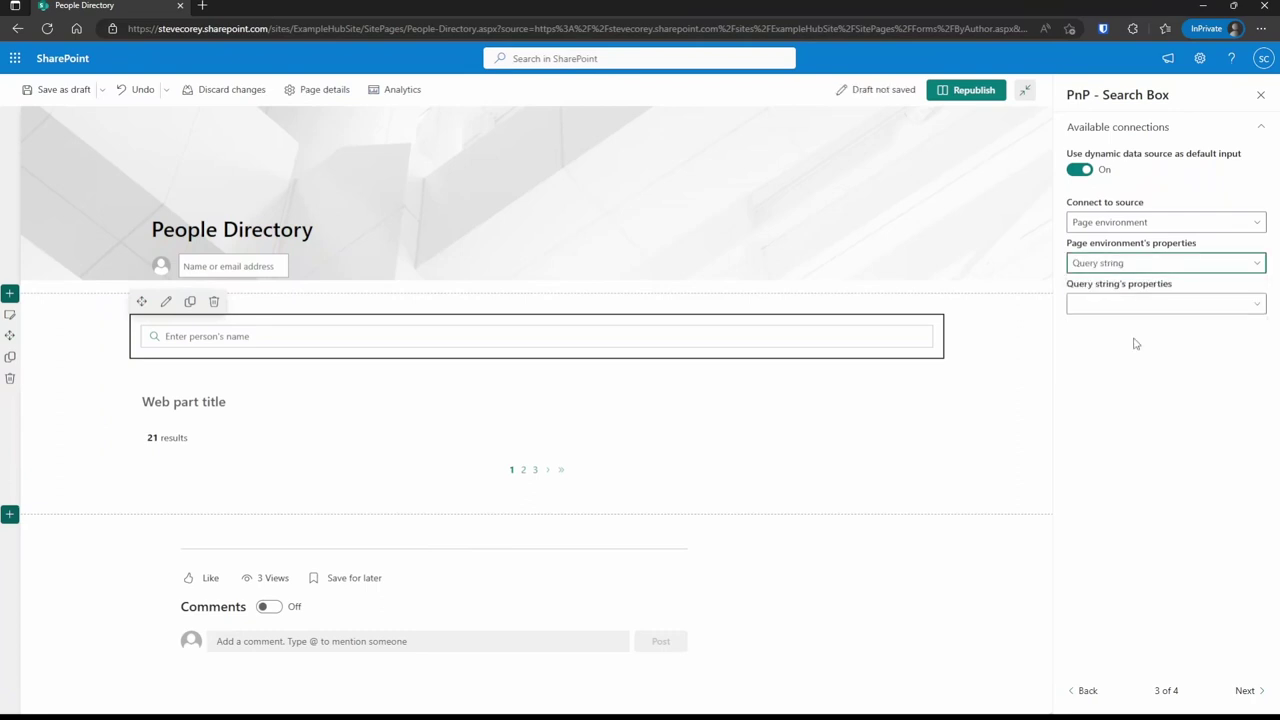
# Try PnP - Search Results as the source, then turn dynamic input back off and go to About
pyautogui.click(1124, 222)
pyautogui.click(1126, 279)
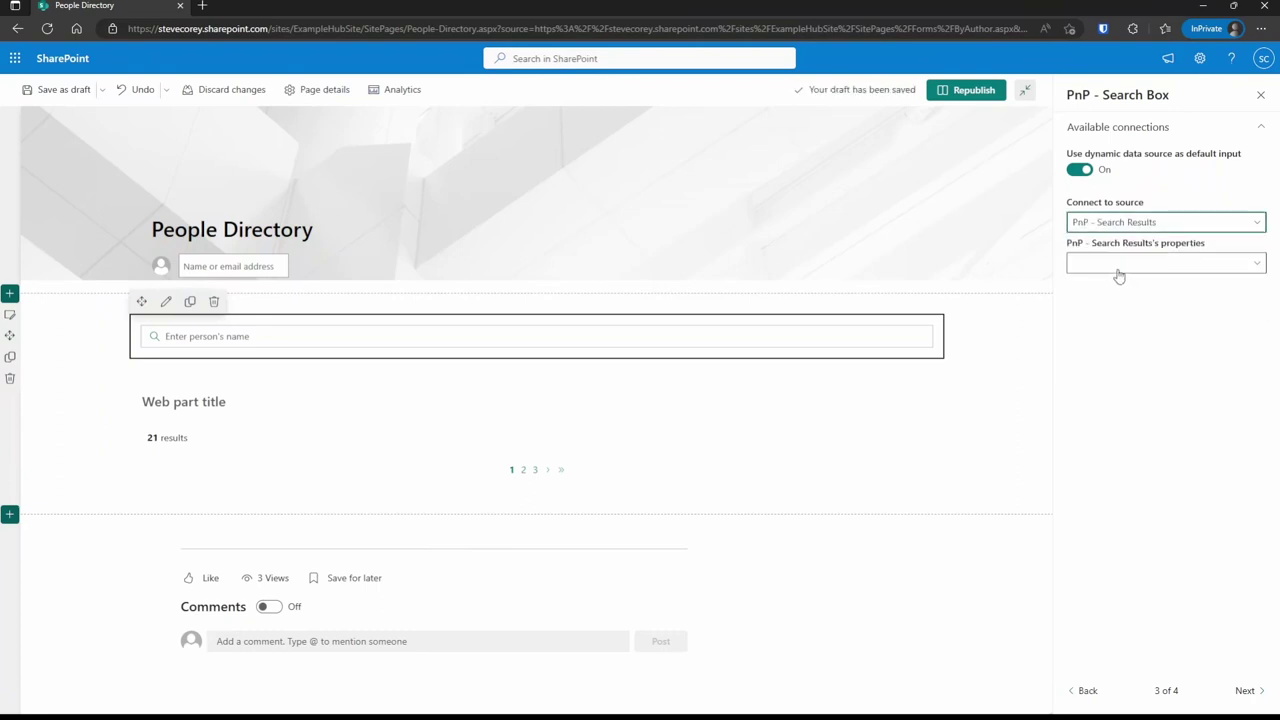
pyautogui.click(1136, 263)
pyautogui.click(1137, 263)
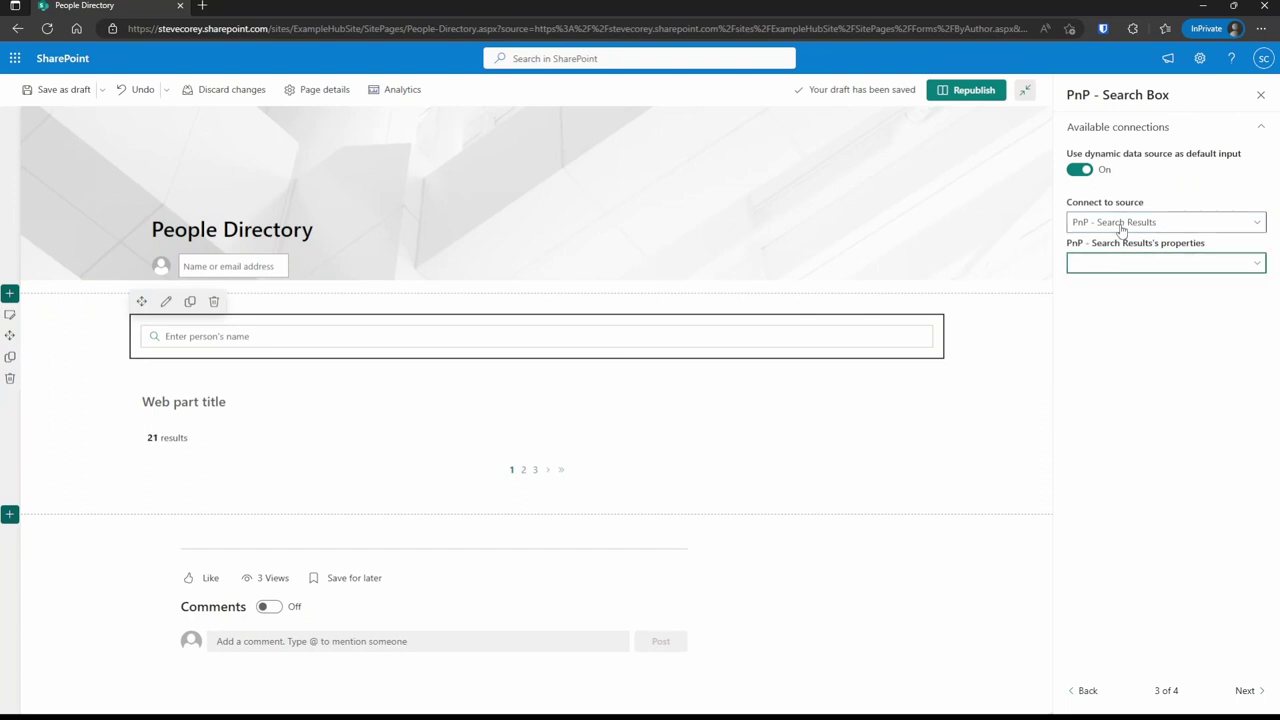
pyautogui.click(1080, 169)
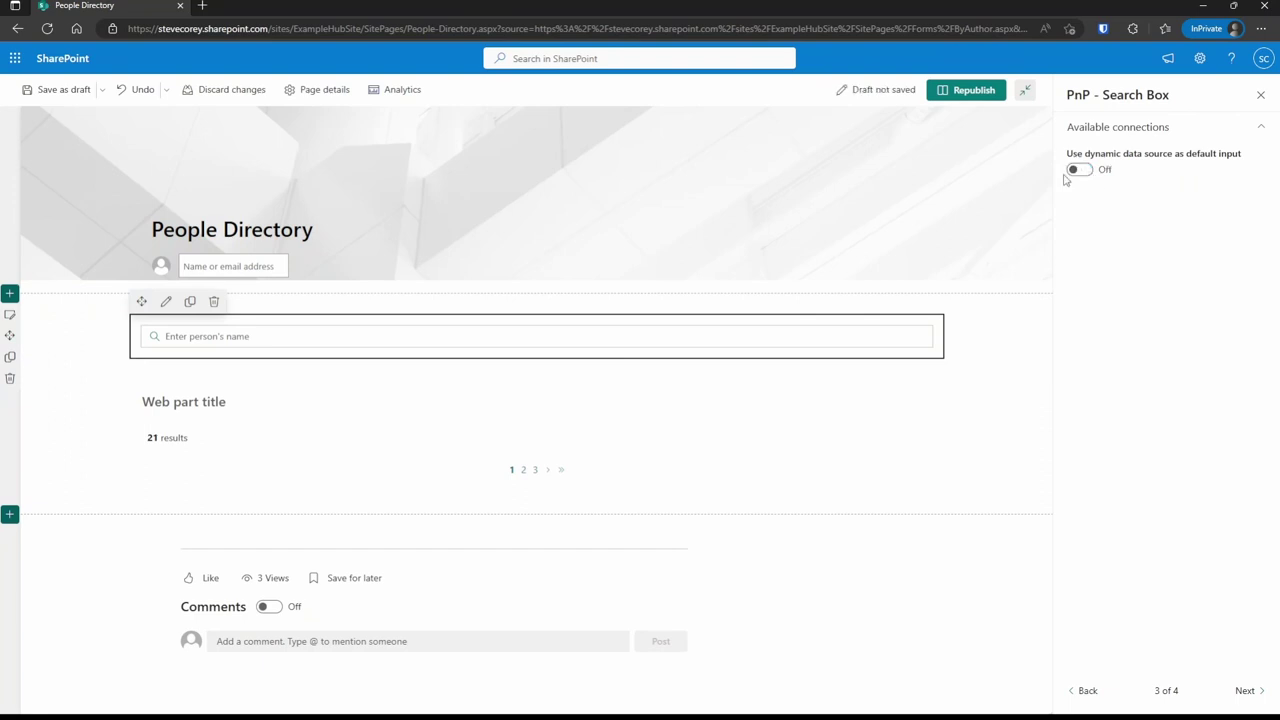
pyautogui.click(1246, 690)
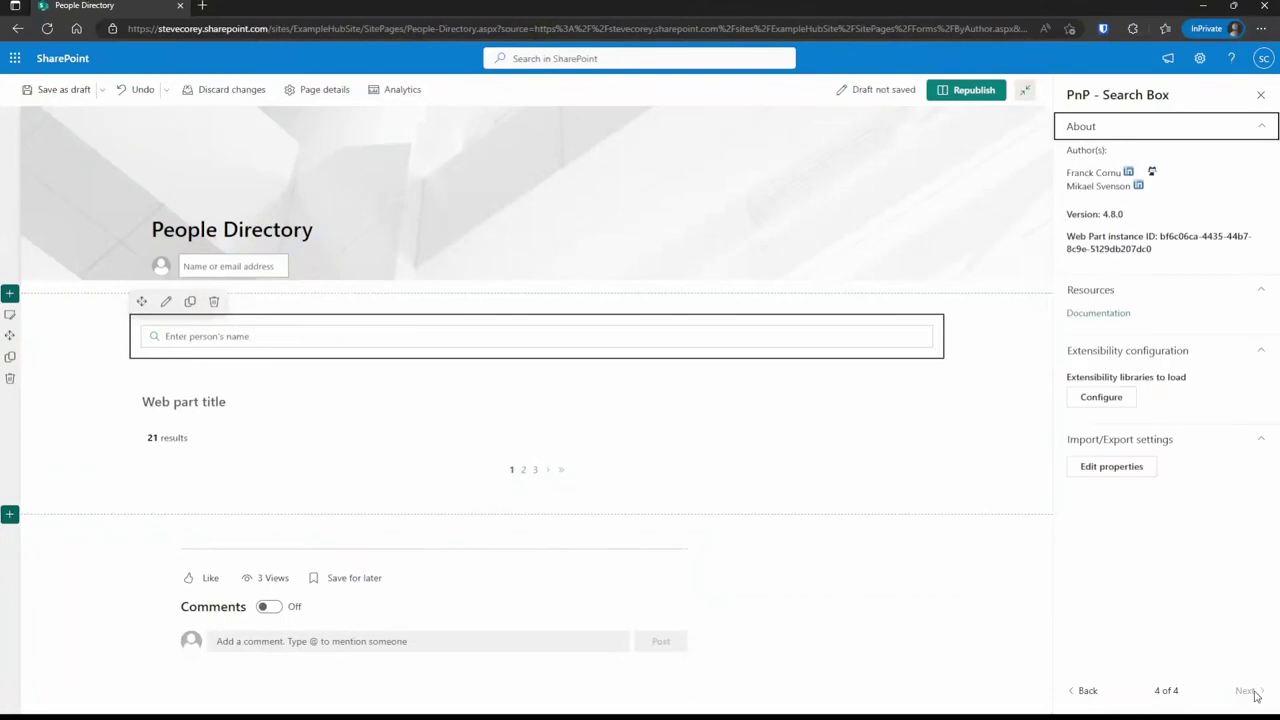
# In the Search Results connection settings, turn on Use input query text with a Dynamic value
pyautogui.click(337, 391)
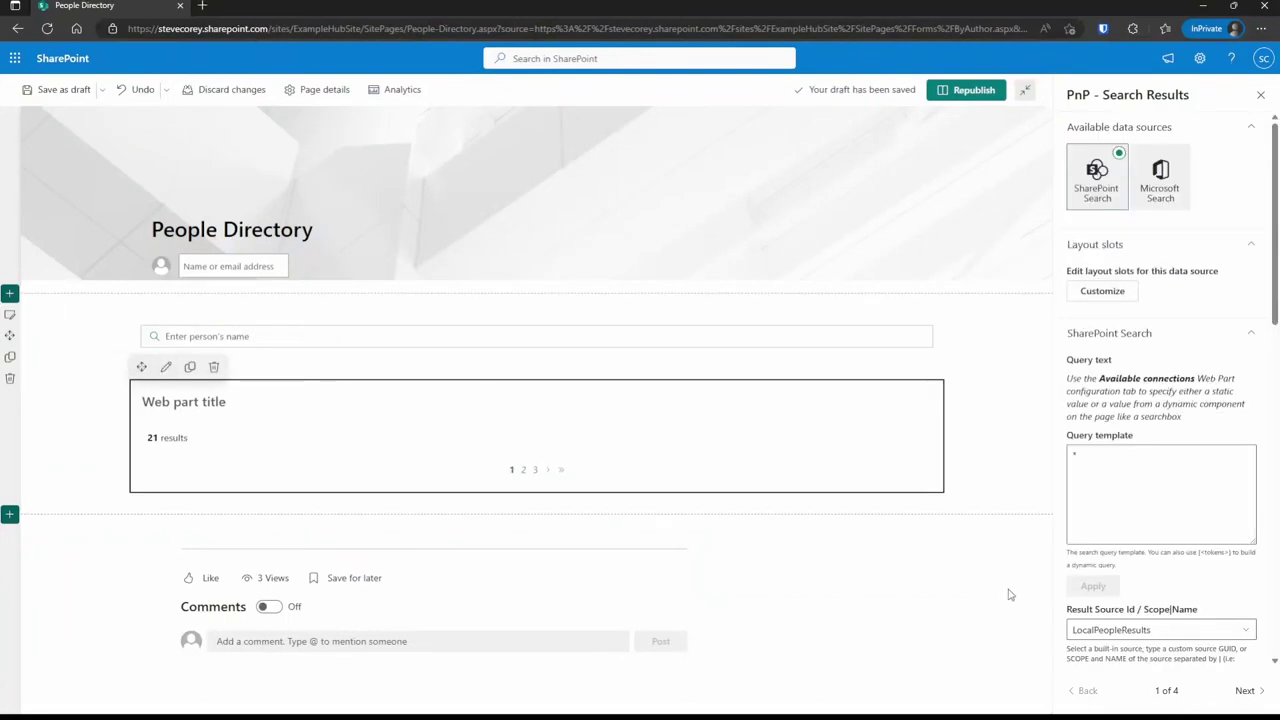
pyautogui.click(1250, 692)
pyautogui.click(1250, 692)
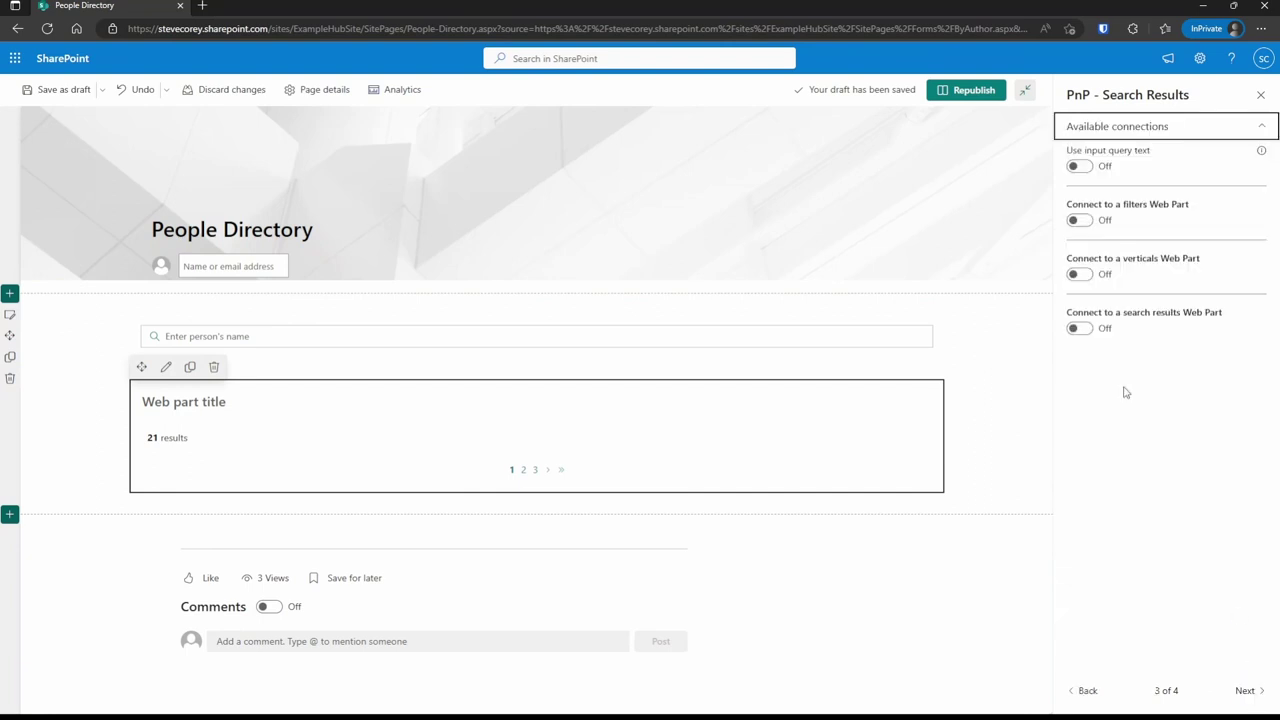
pyautogui.click(1078, 167)
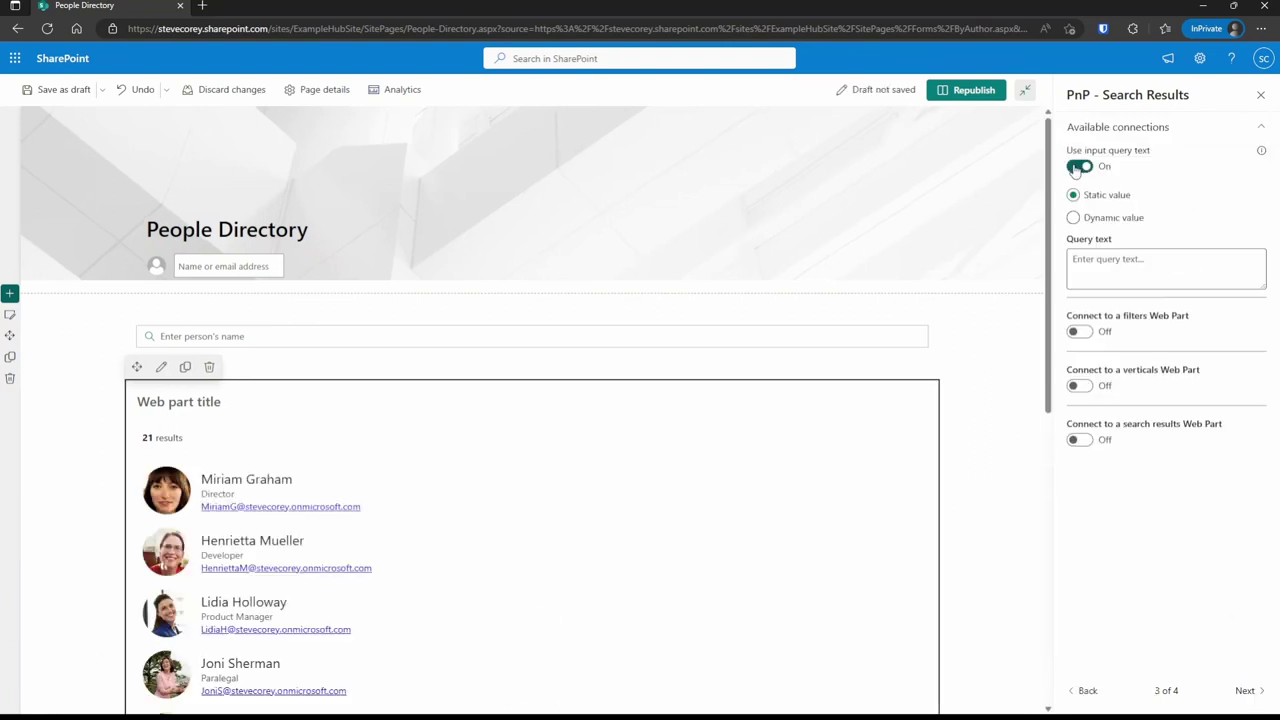
pyautogui.click(1076, 219)
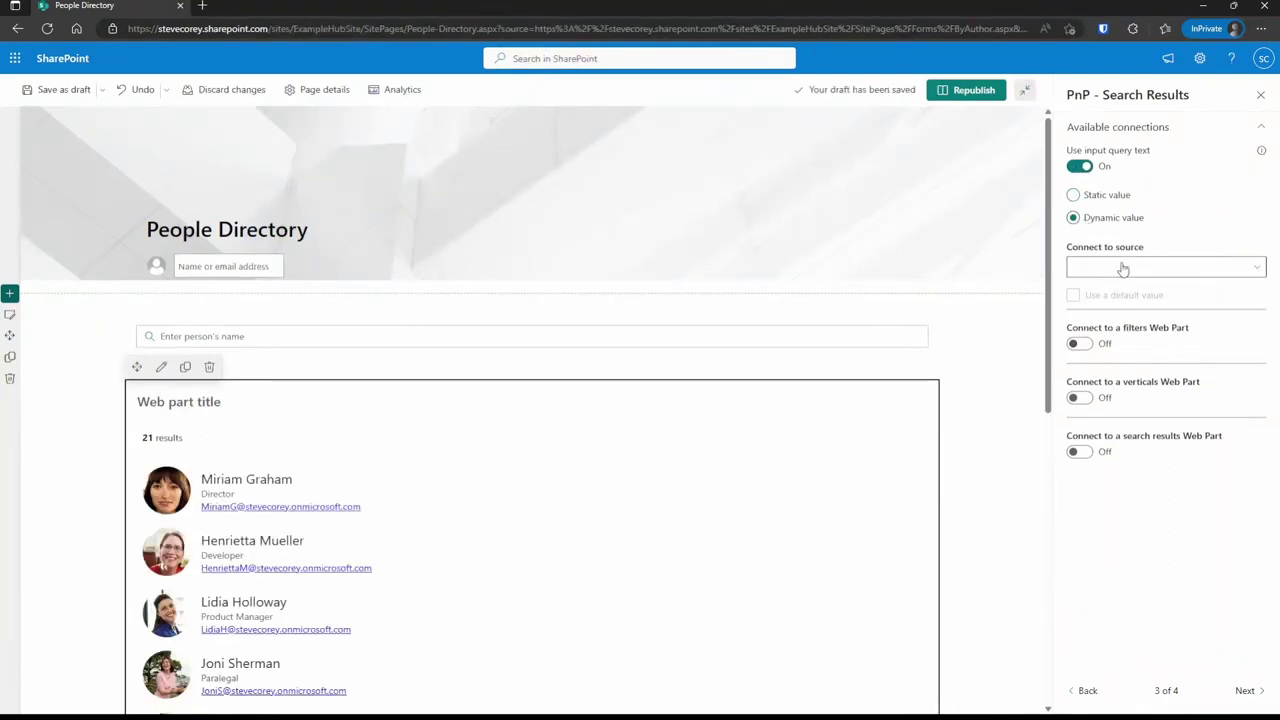
# Connect the query text to PnP - Search Box's Search query with default value *
pyautogui.click(1124, 268)
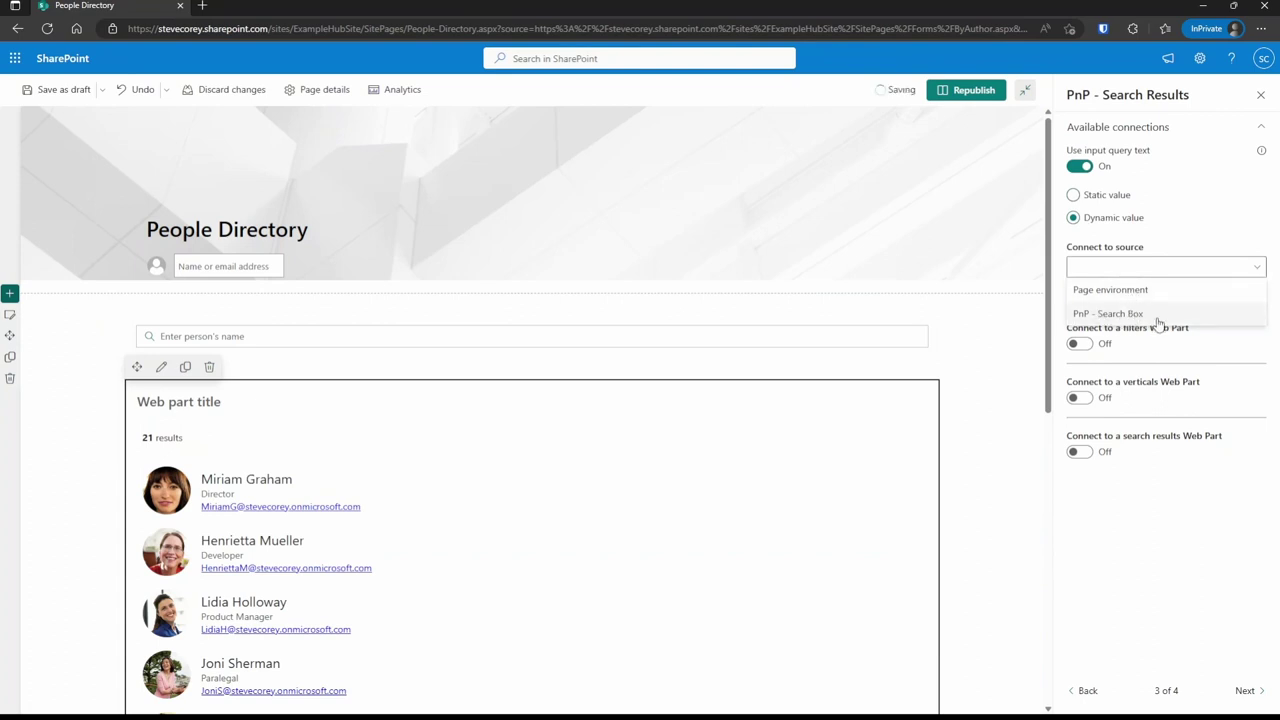
pyautogui.click(1158, 320)
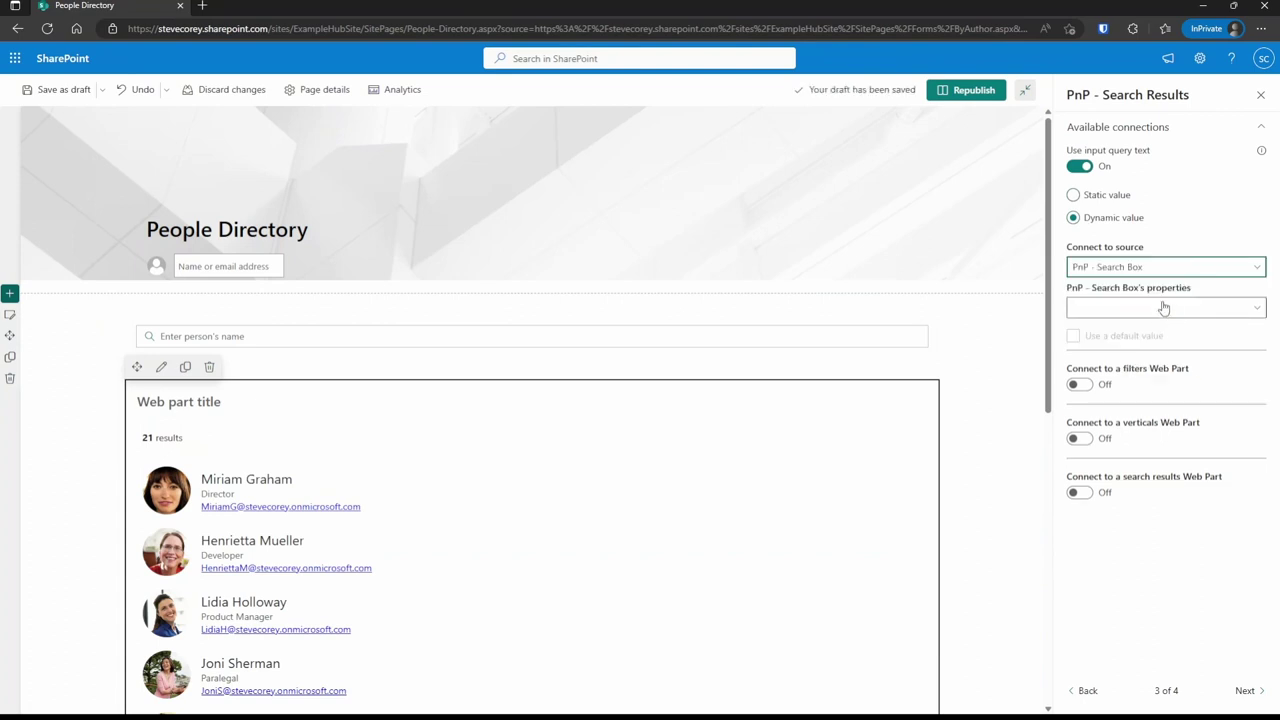
pyautogui.click(1163, 307)
pyautogui.click(1106, 330)
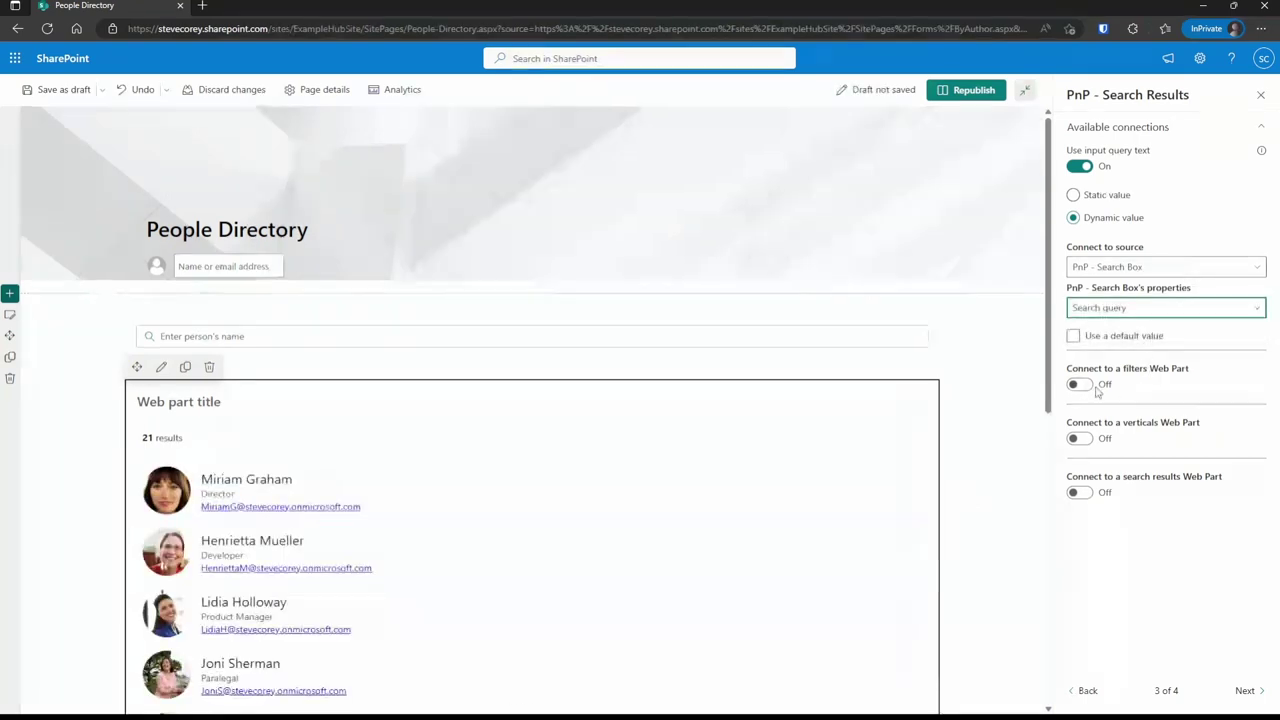
pyautogui.click(1074, 337)
pyautogui.click(1074, 337)
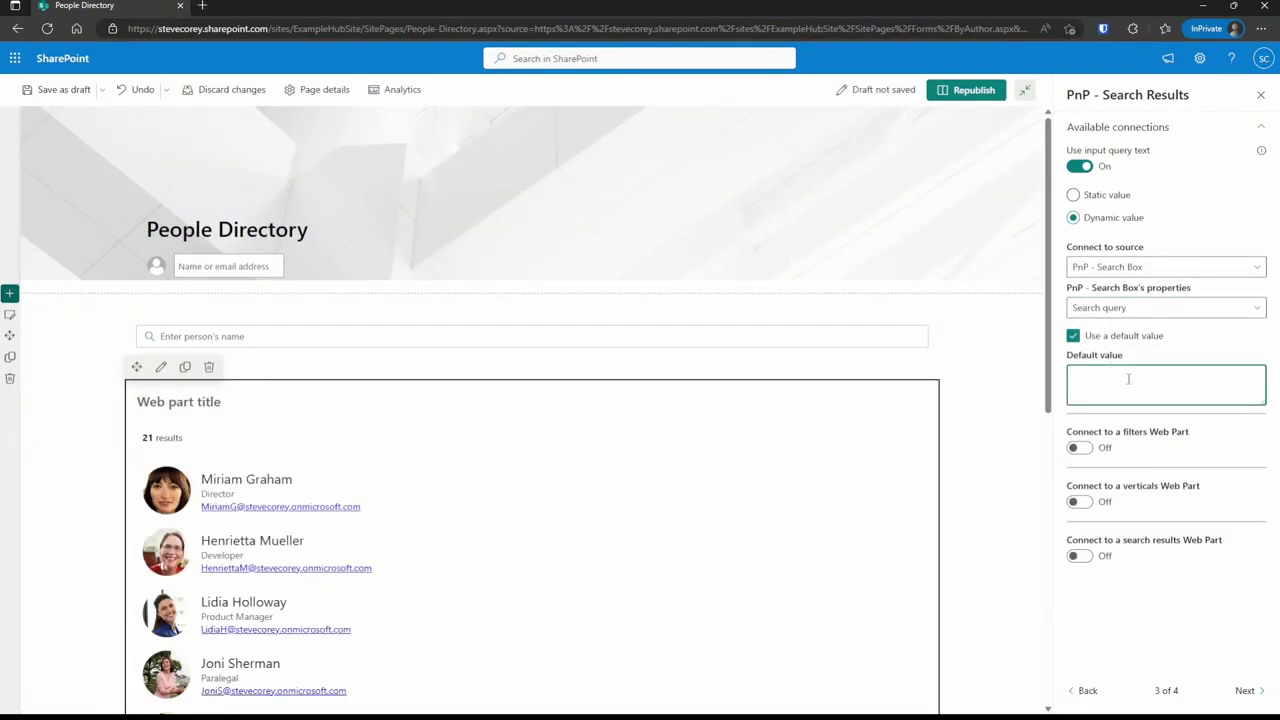
pyautogui.write('*')
# Replace the results query template with {inputQueryText}, apply it, and turn on the Search Box's Reset query on clear
pyautogui.click(1090, 692)
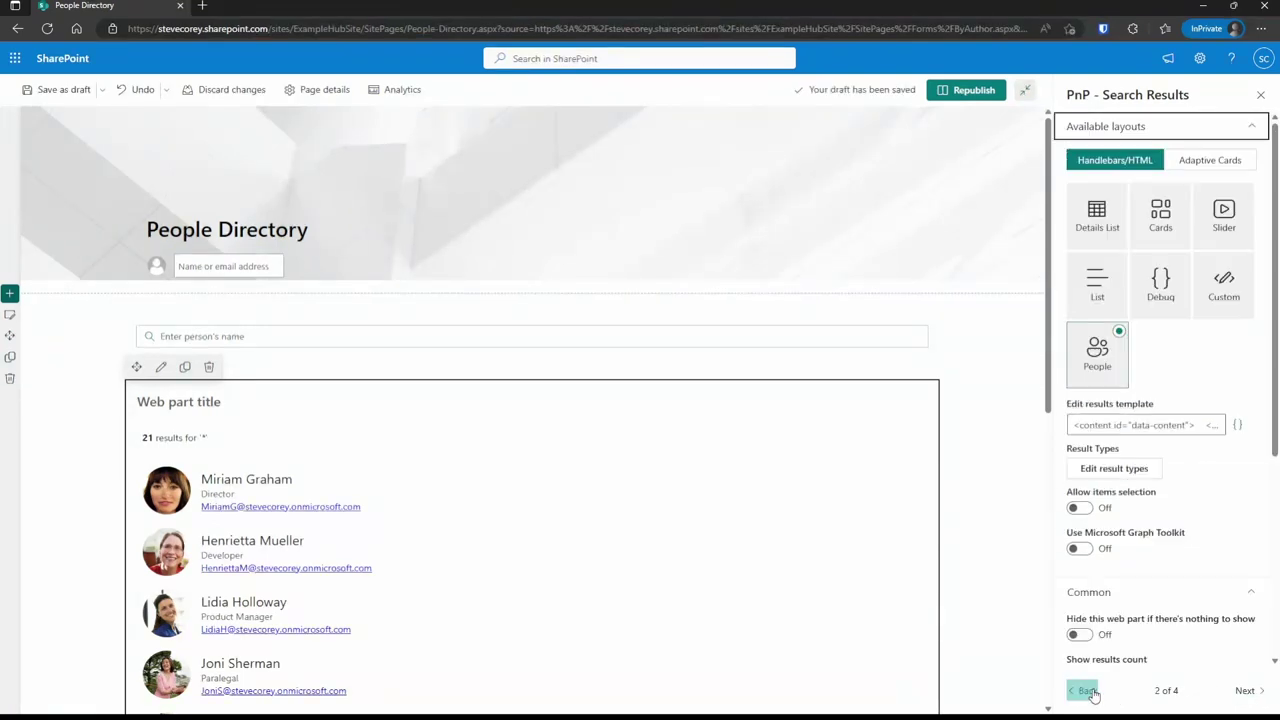
pyautogui.click(1088, 692)
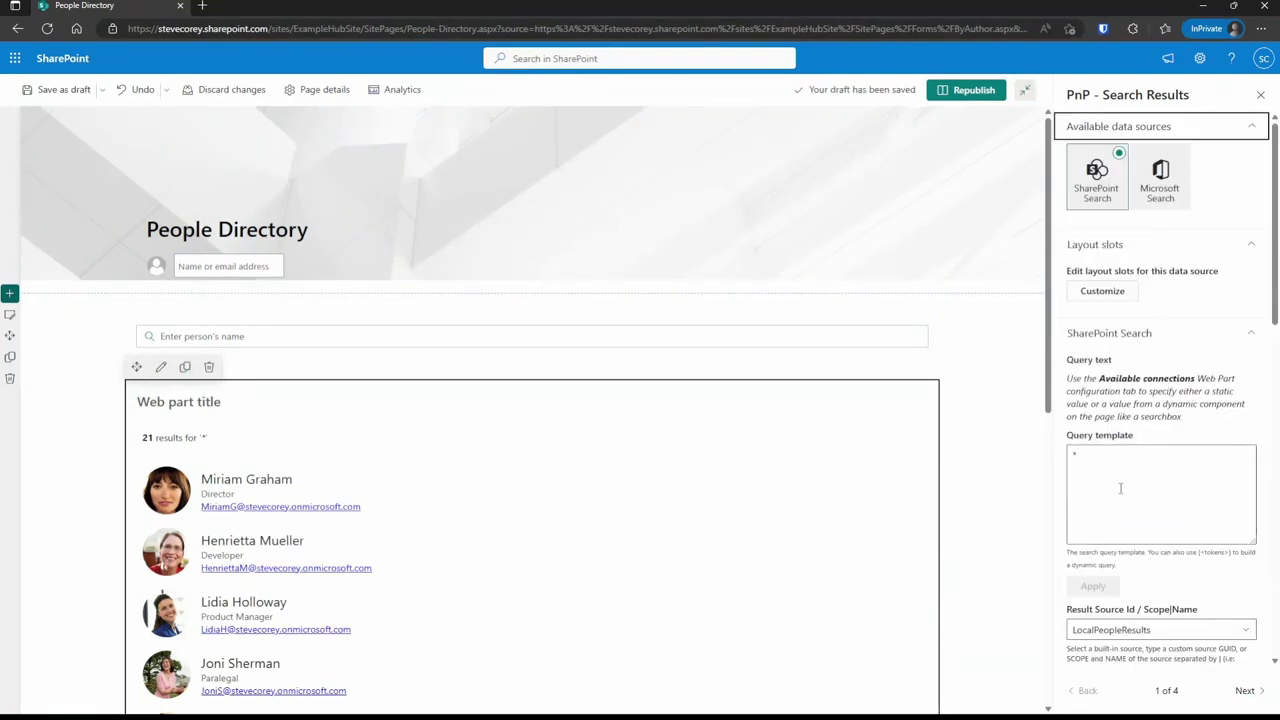
pyautogui.tripleClick(1070, 477)
pyautogui.press('BackSpace')
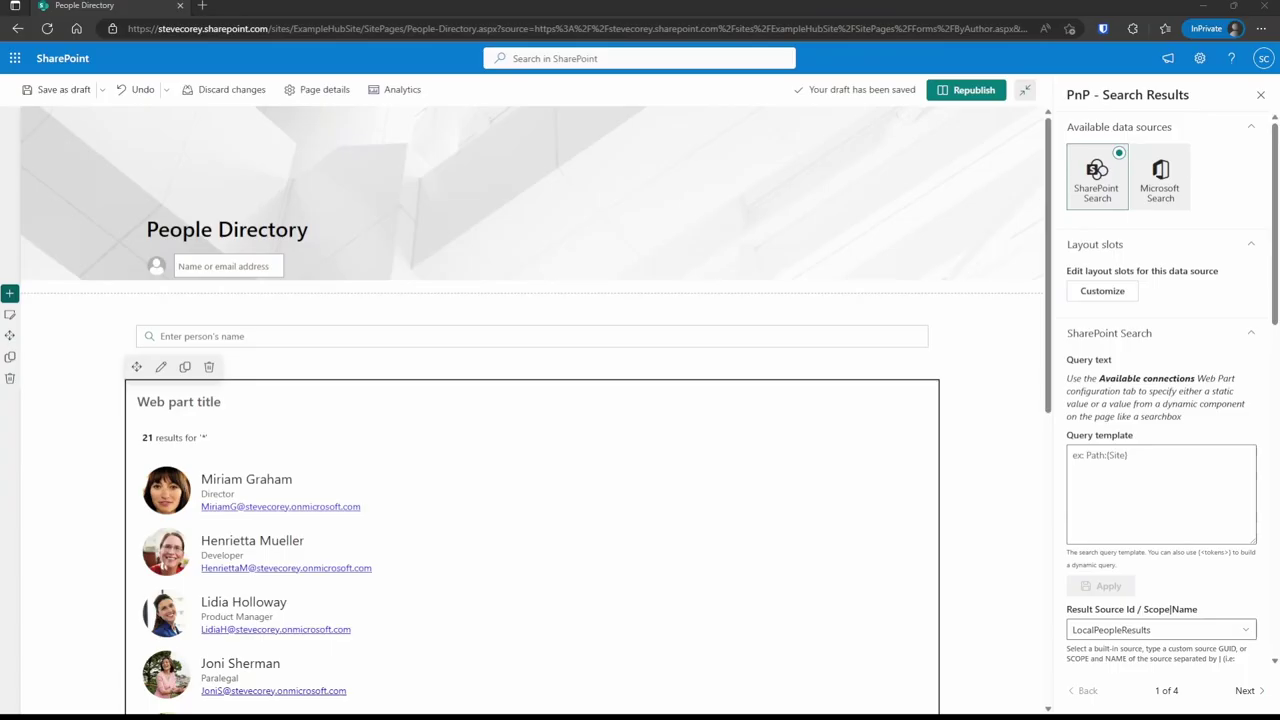
pyautogui.click(1186, 459)
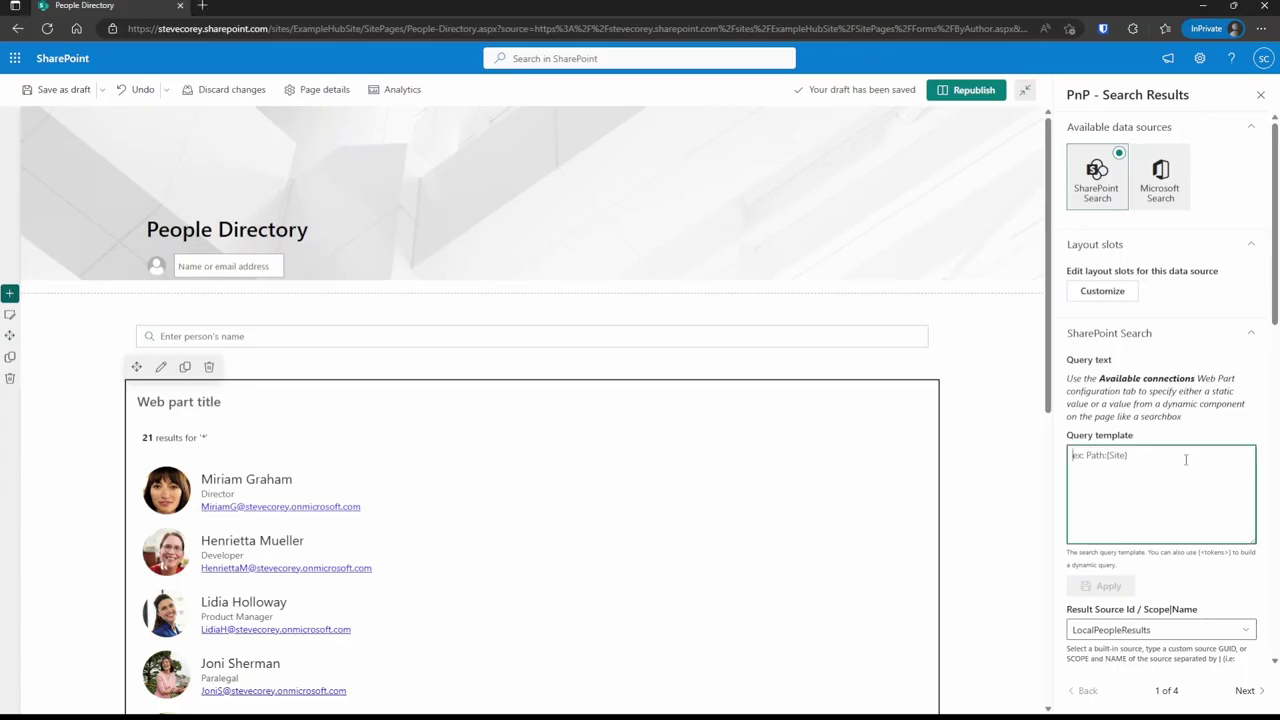
pyautogui.write('{inputQueryText}')
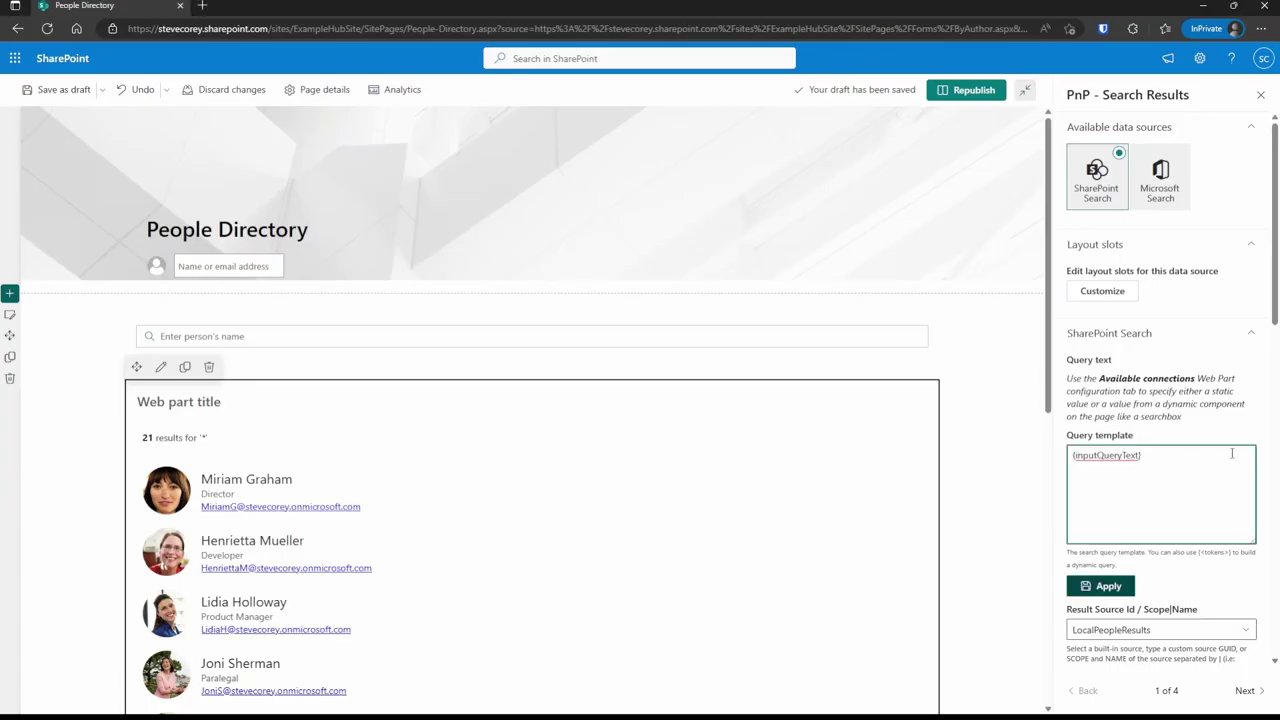
pyautogui.click(1108, 586)
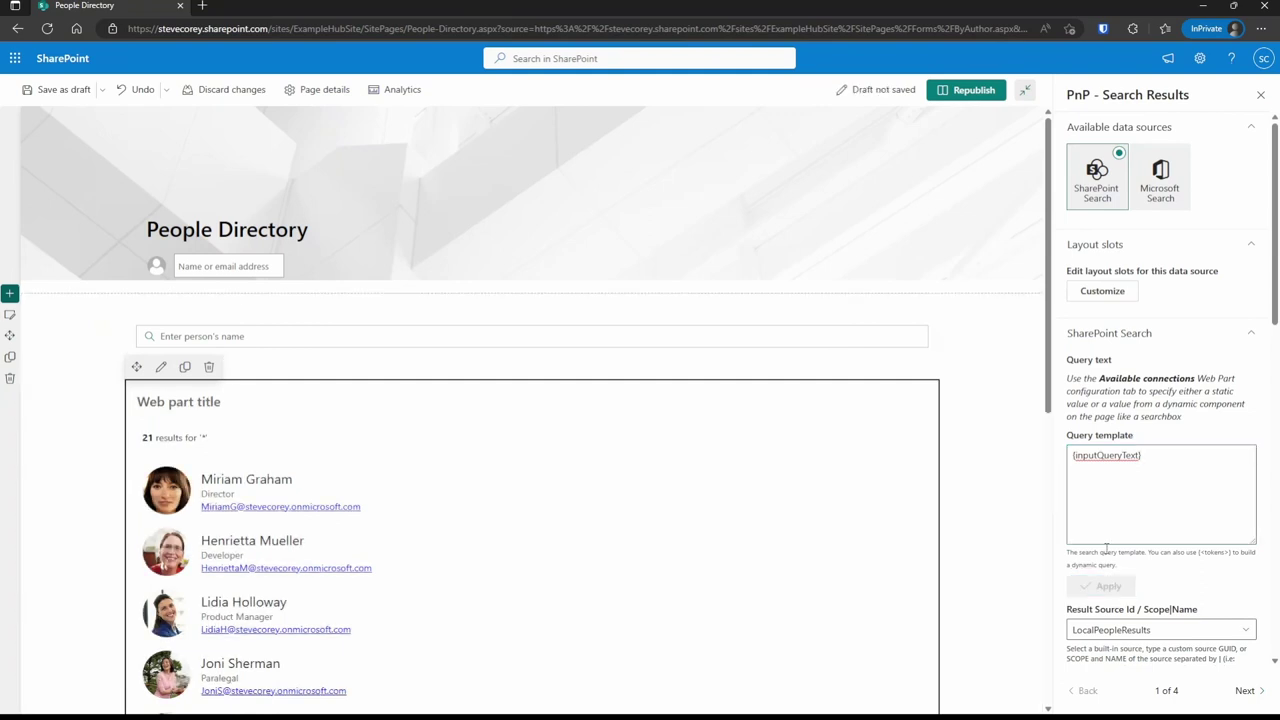
pyautogui.click(1080, 255)
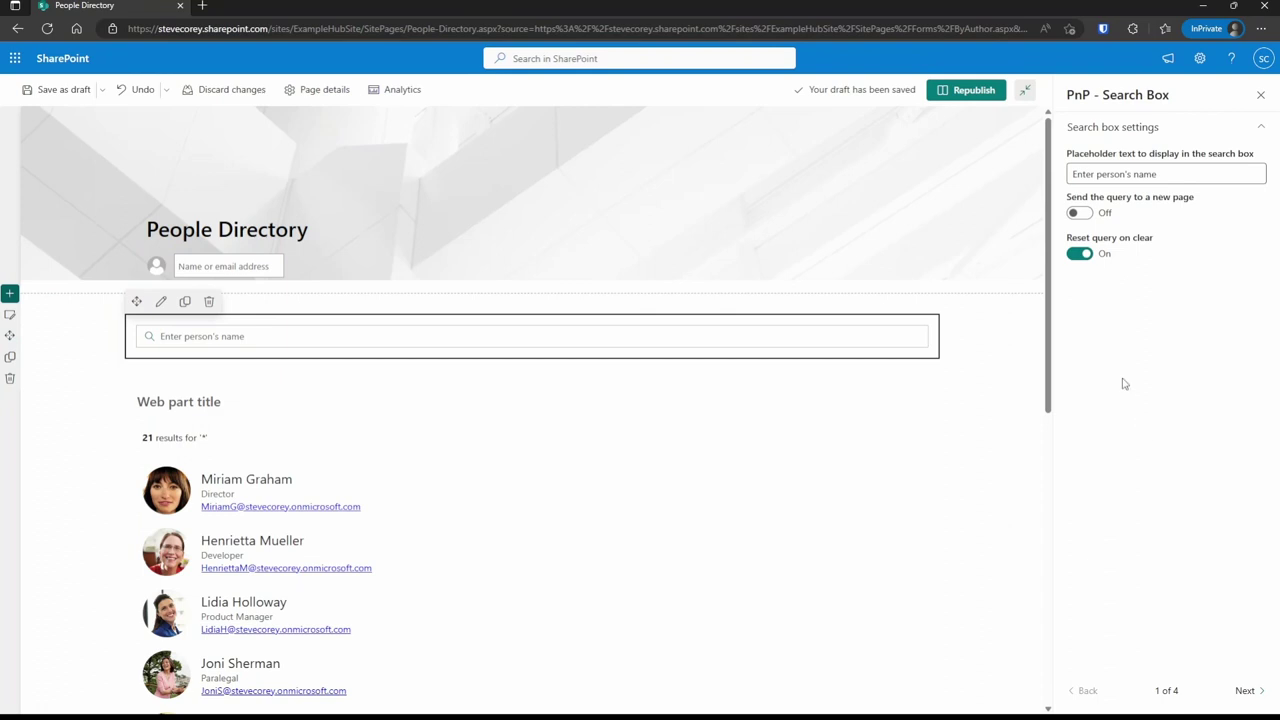
pyautogui.click(972, 91)
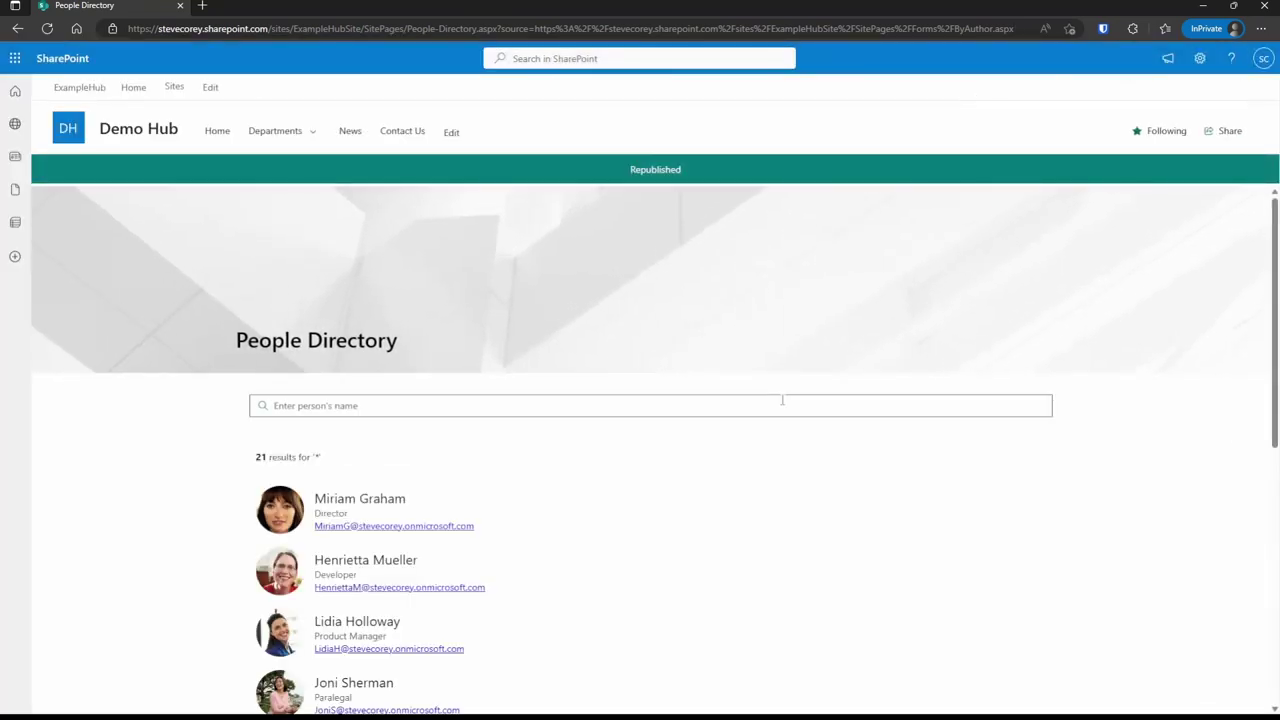
pyautogui.click(781, 404)
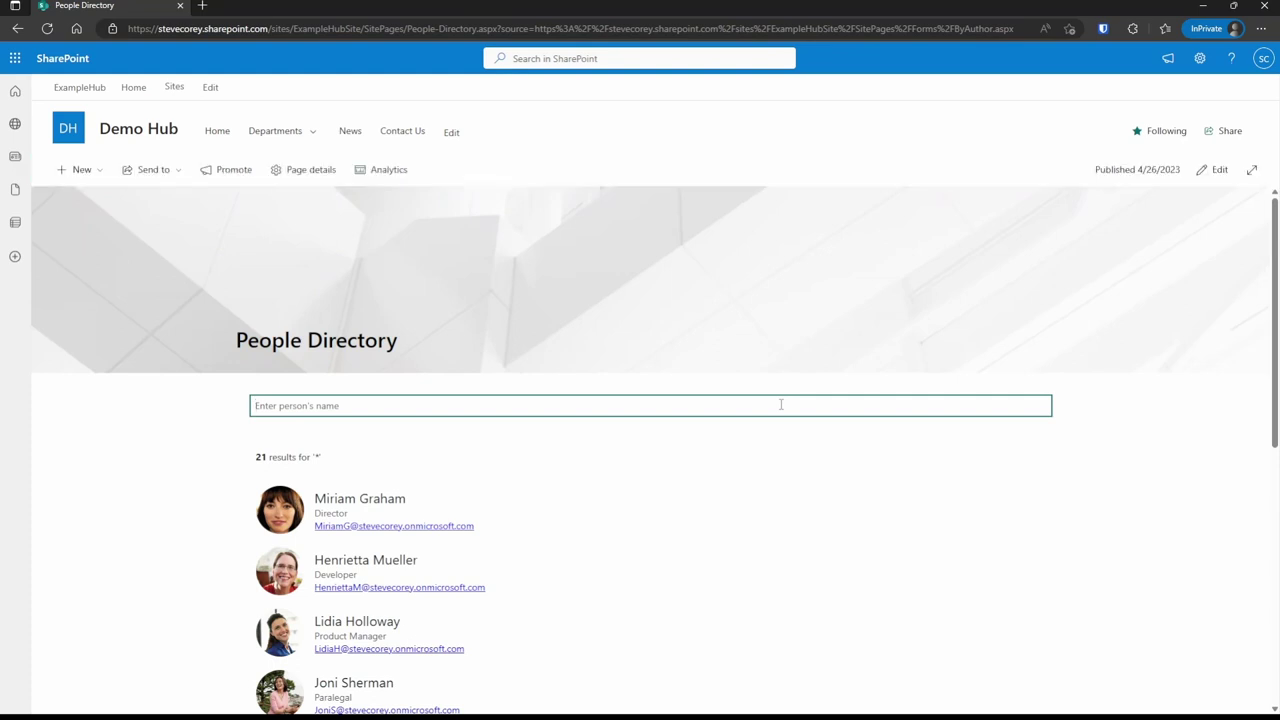
pyautogui.write('Lidia')
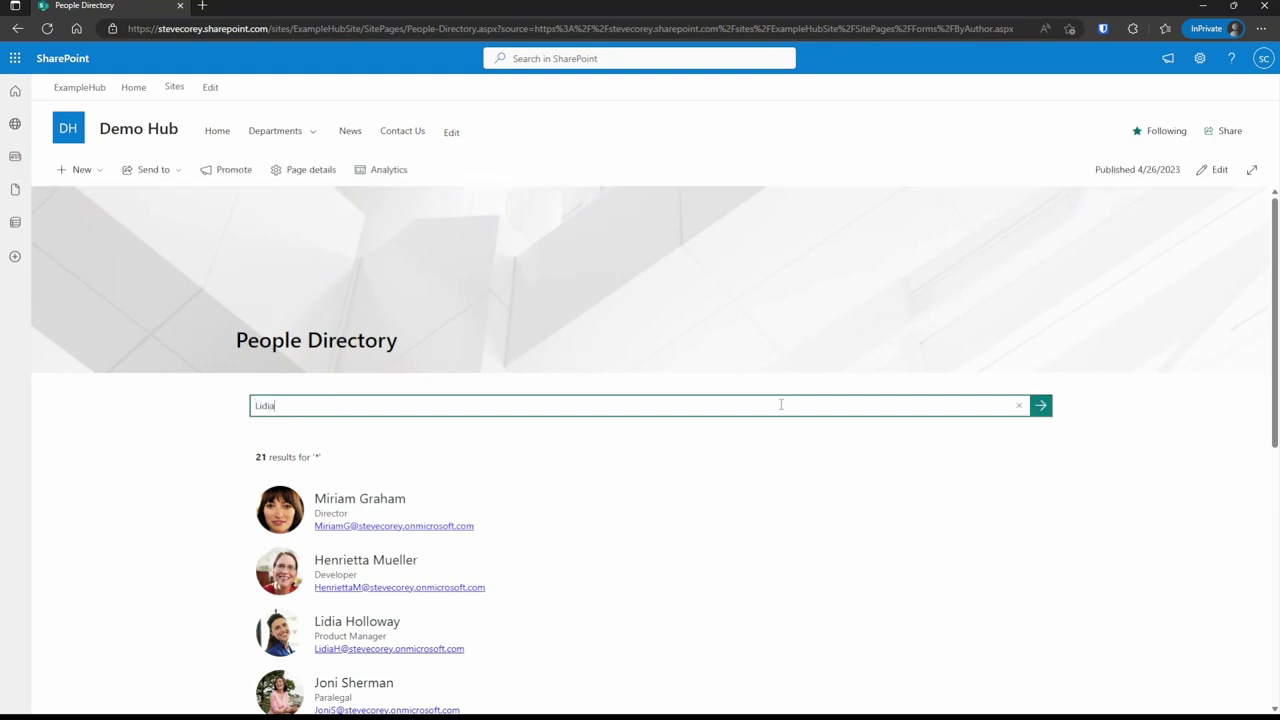
pyautogui.press('Return')
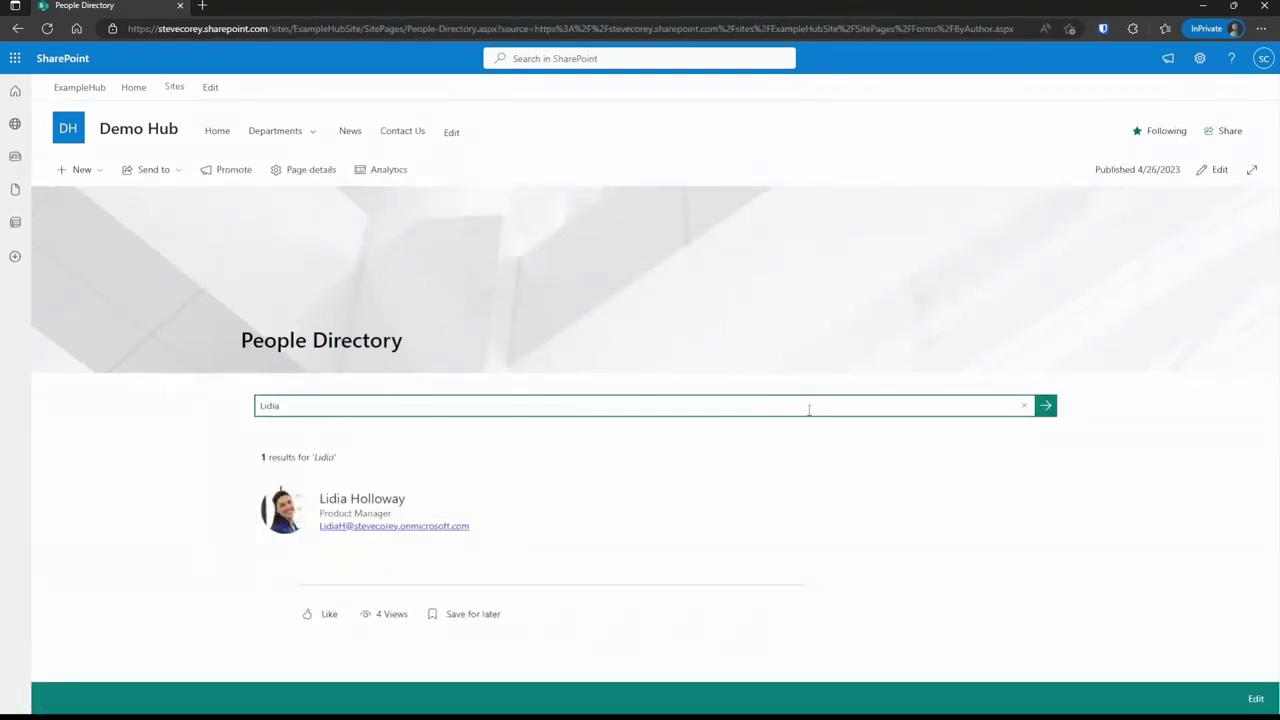
pyautogui.click(1022, 406)
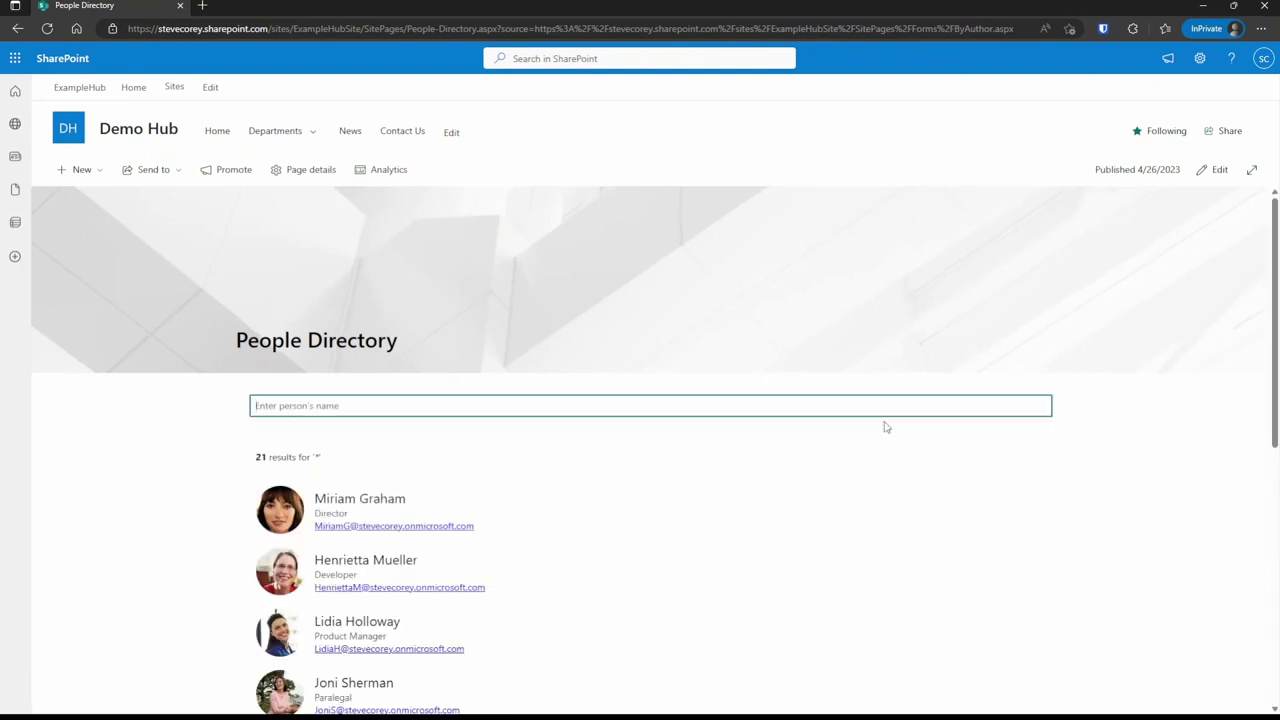
pyautogui.scroll(-2, 829, 481)
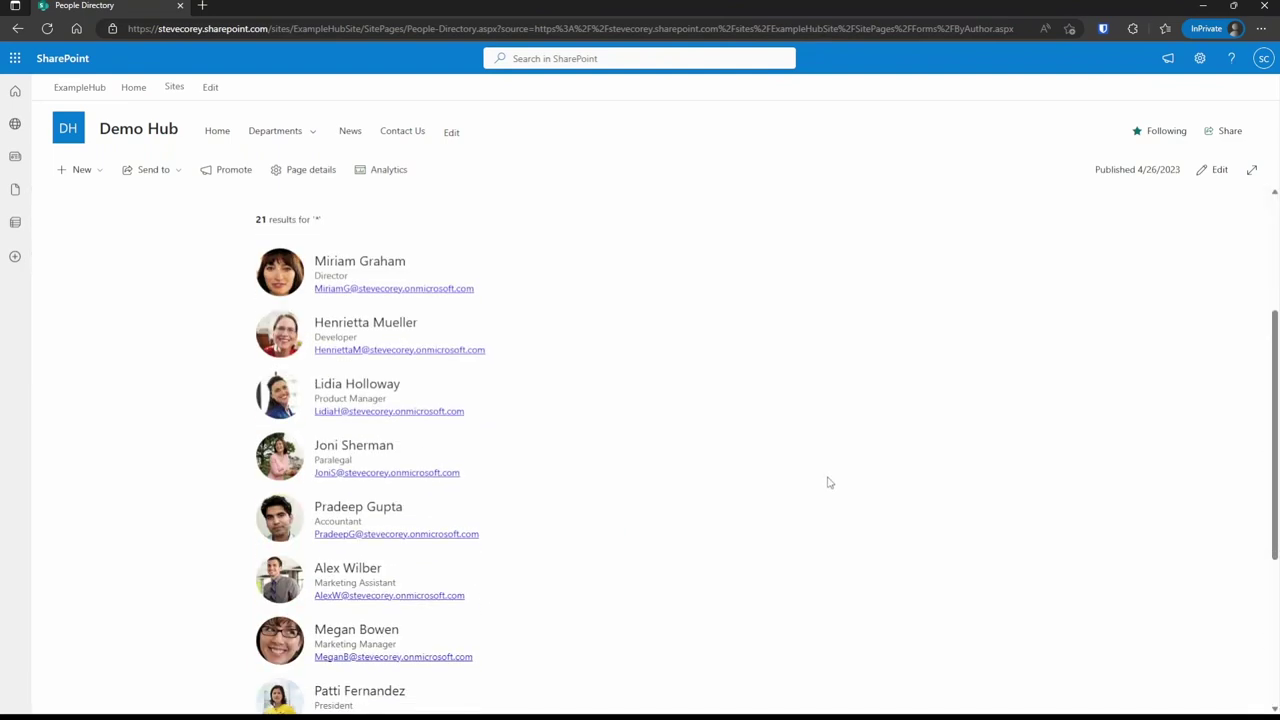
pyautogui.scroll(2, 829, 481)
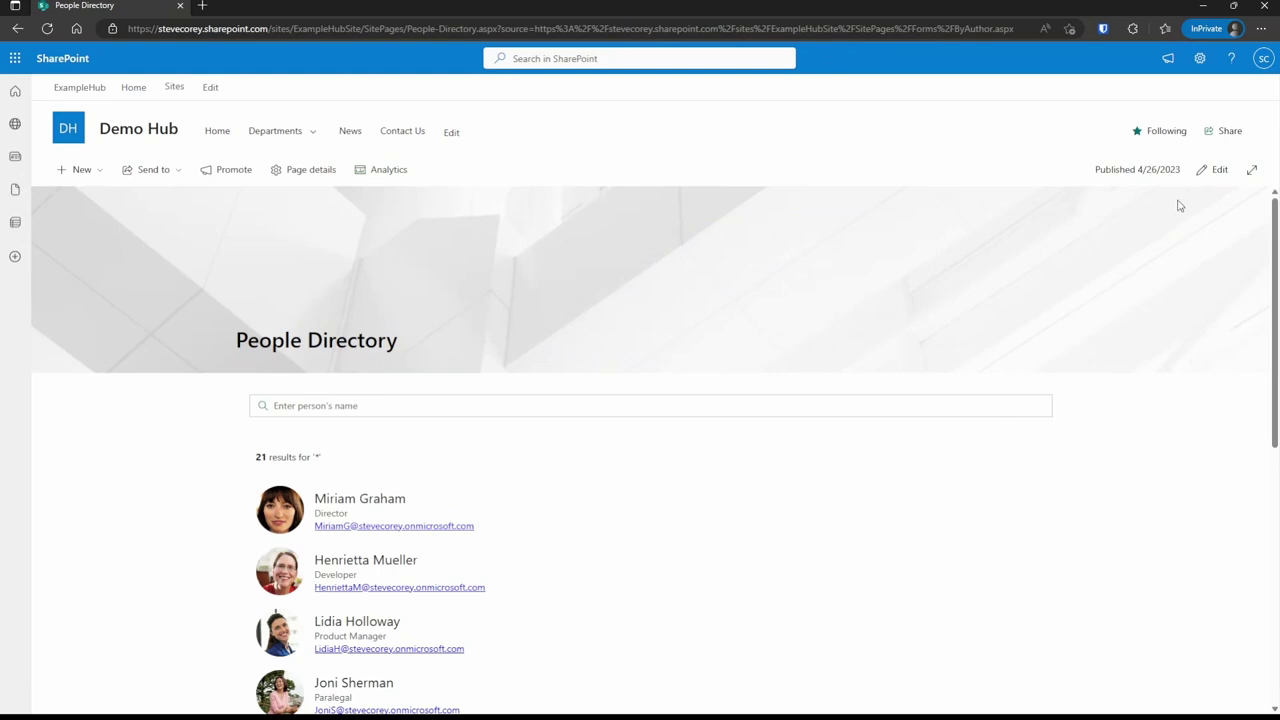
# Add a One-third right section and move the Search Box and Search Results into its right column
pyautogui.click(1213, 169)
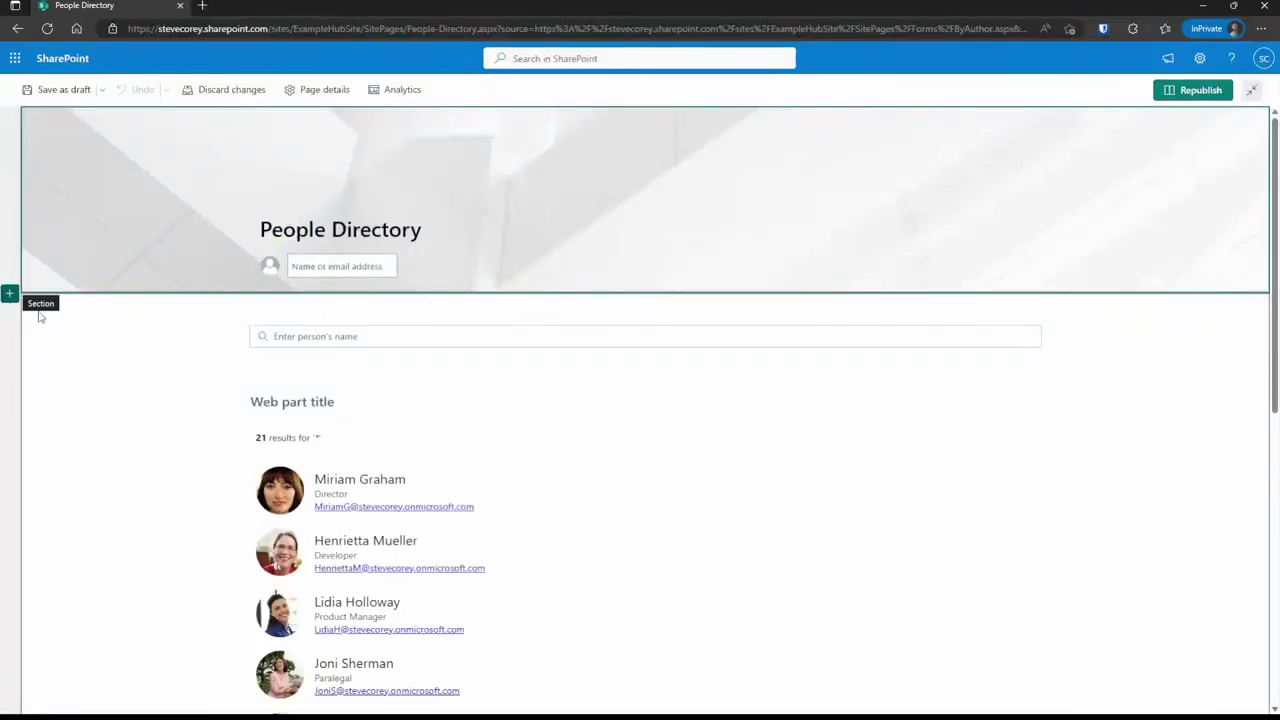
pyautogui.click(9, 293)
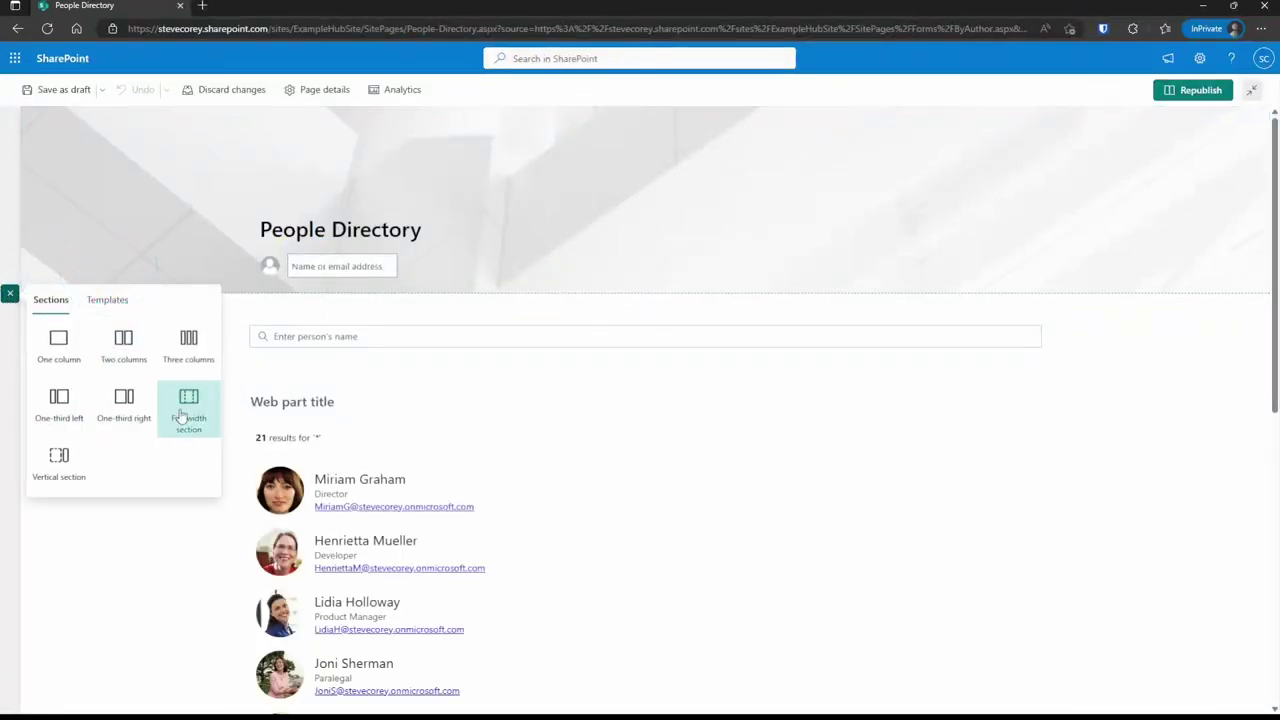
pyautogui.click(124, 405)
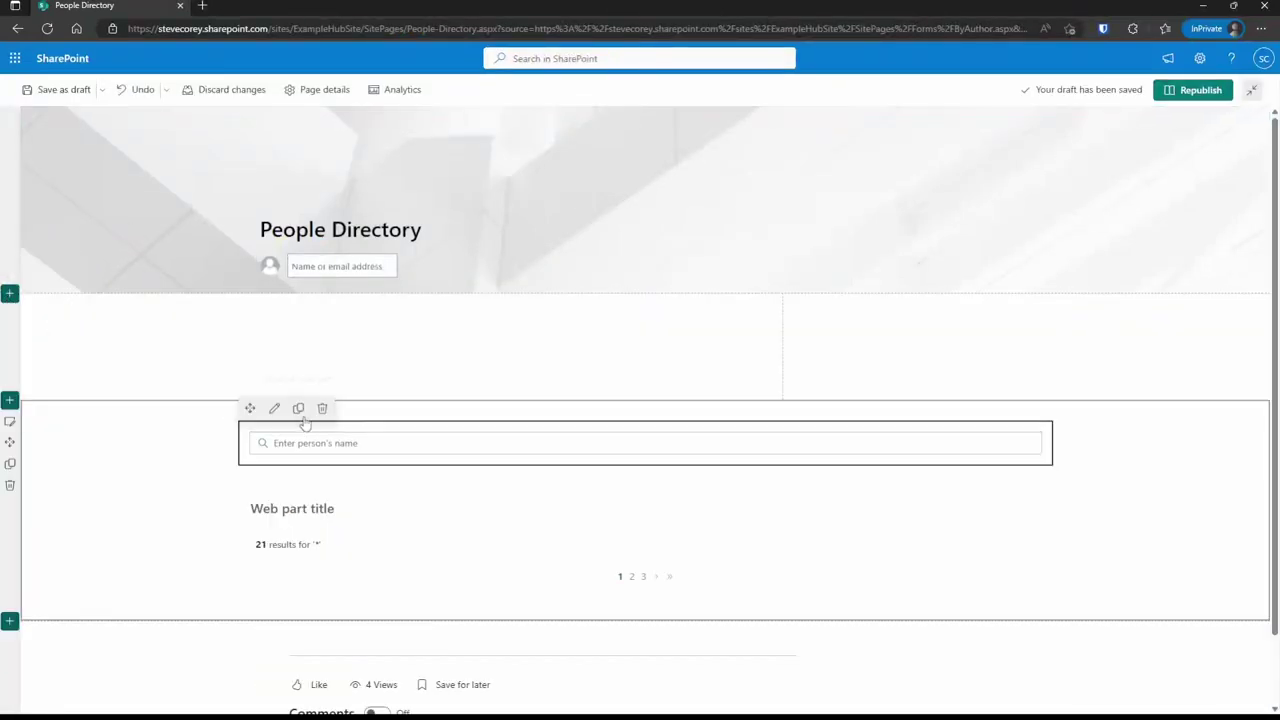
pyautogui.moveTo(249, 408); pyautogui.dragTo(908, 336)
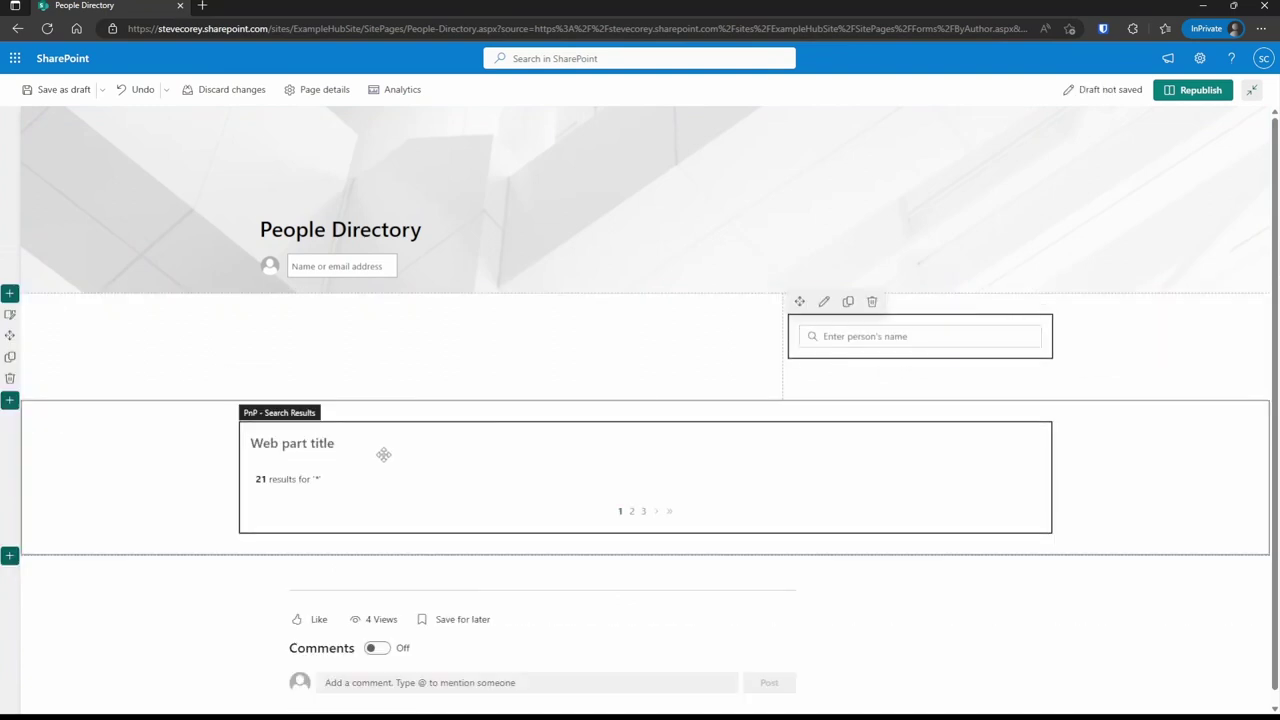
pyautogui.click(383, 451)
pyautogui.moveTo(252, 409); pyautogui.dragTo(915, 366)
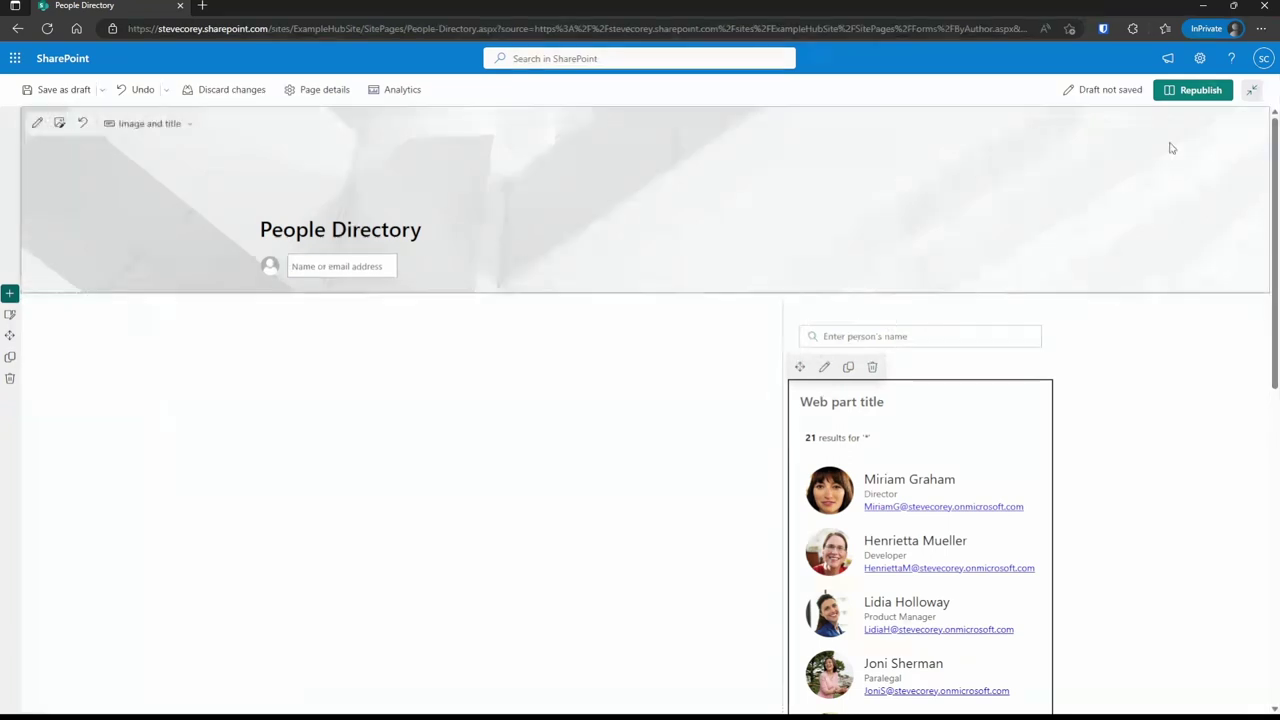
# Republish the page and open the Search Results web part's settings
pyautogui.click(1196, 89)
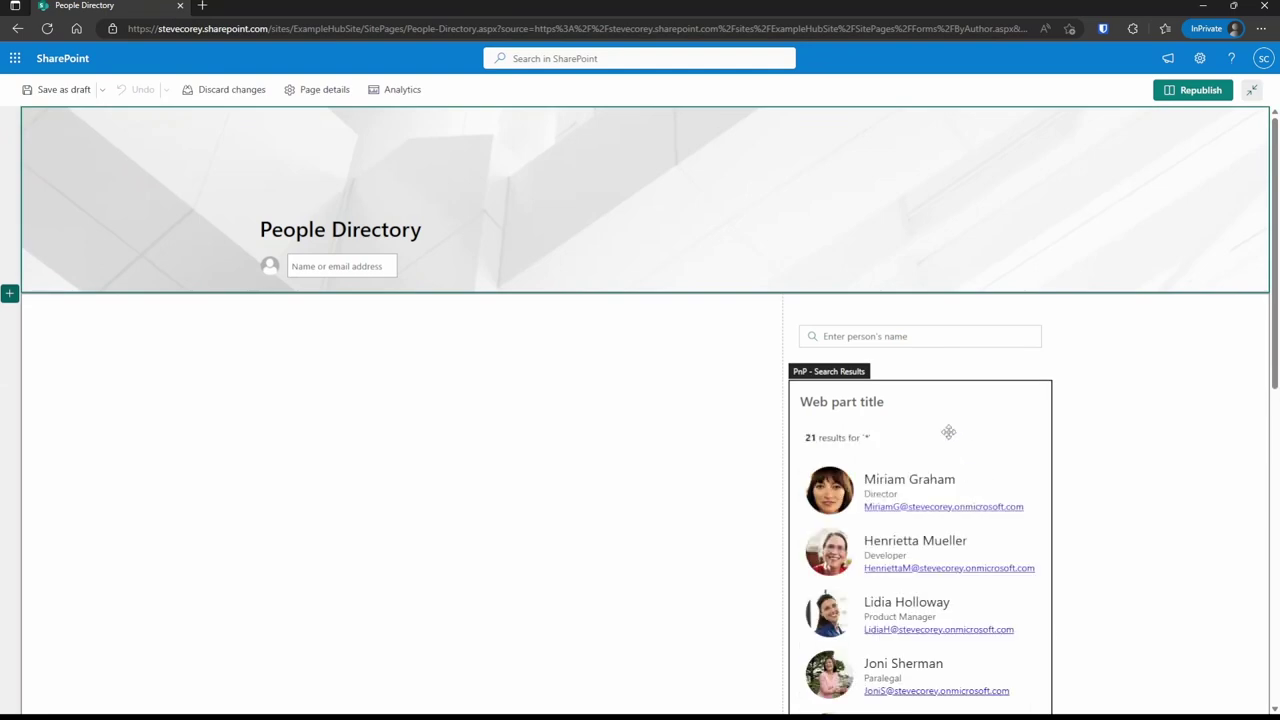
pyautogui.click(946, 433)
pyautogui.click(823, 366)
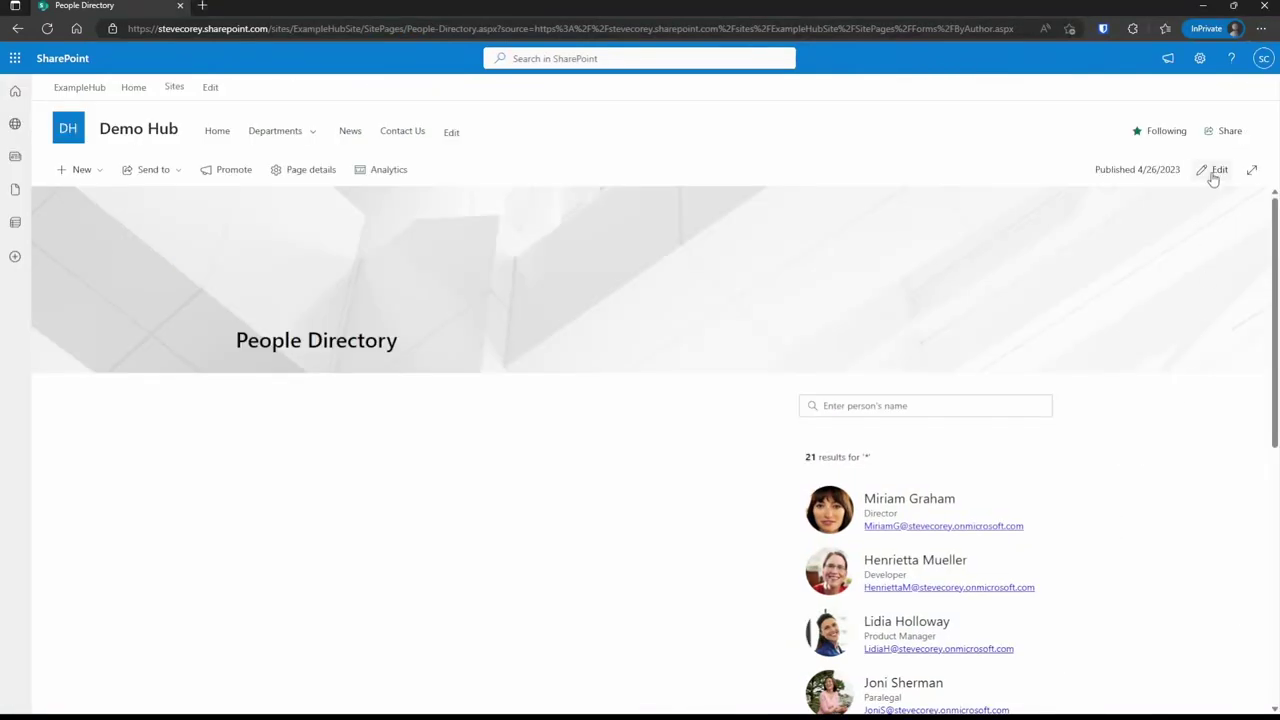
# Return to edit mode and page the Search Results settings forward to the final About page
pyautogui.click(1210, 171)
pyautogui.moveTo(894, 409)
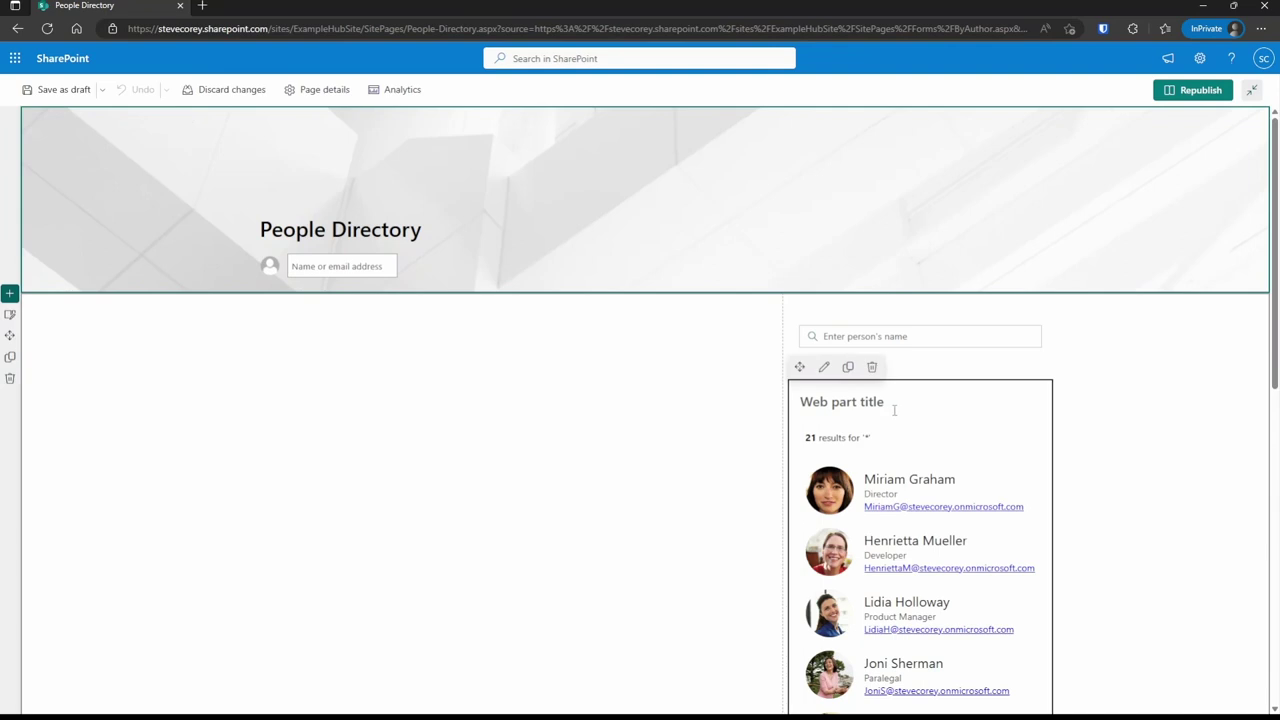
pyautogui.click(824, 367)
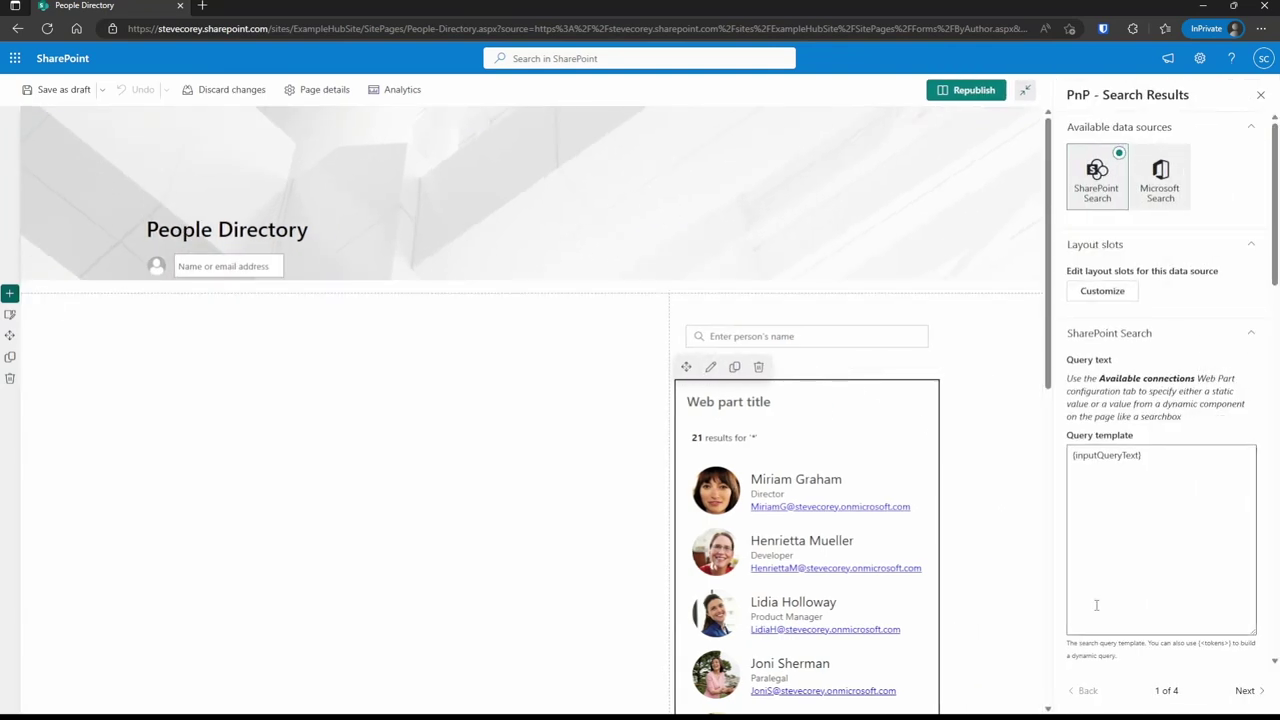
pyautogui.click(1250, 691)
pyautogui.click(1250, 691)
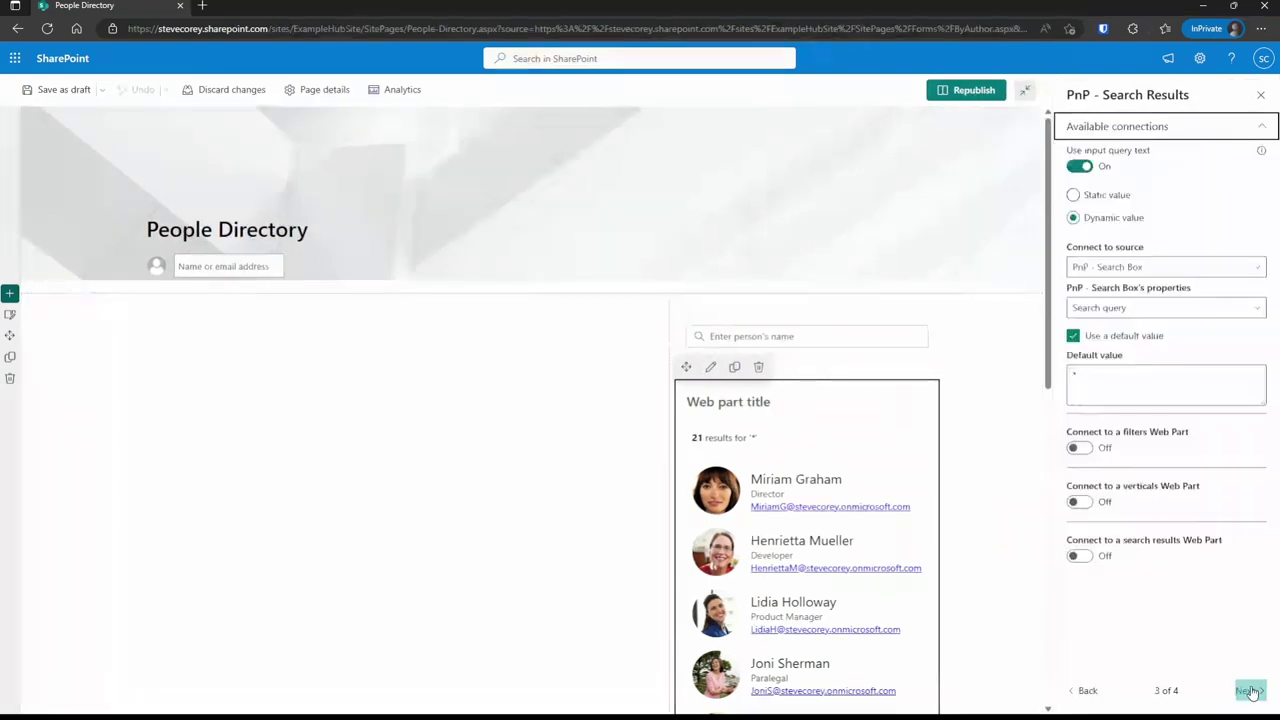
pyautogui.click(1250, 691)
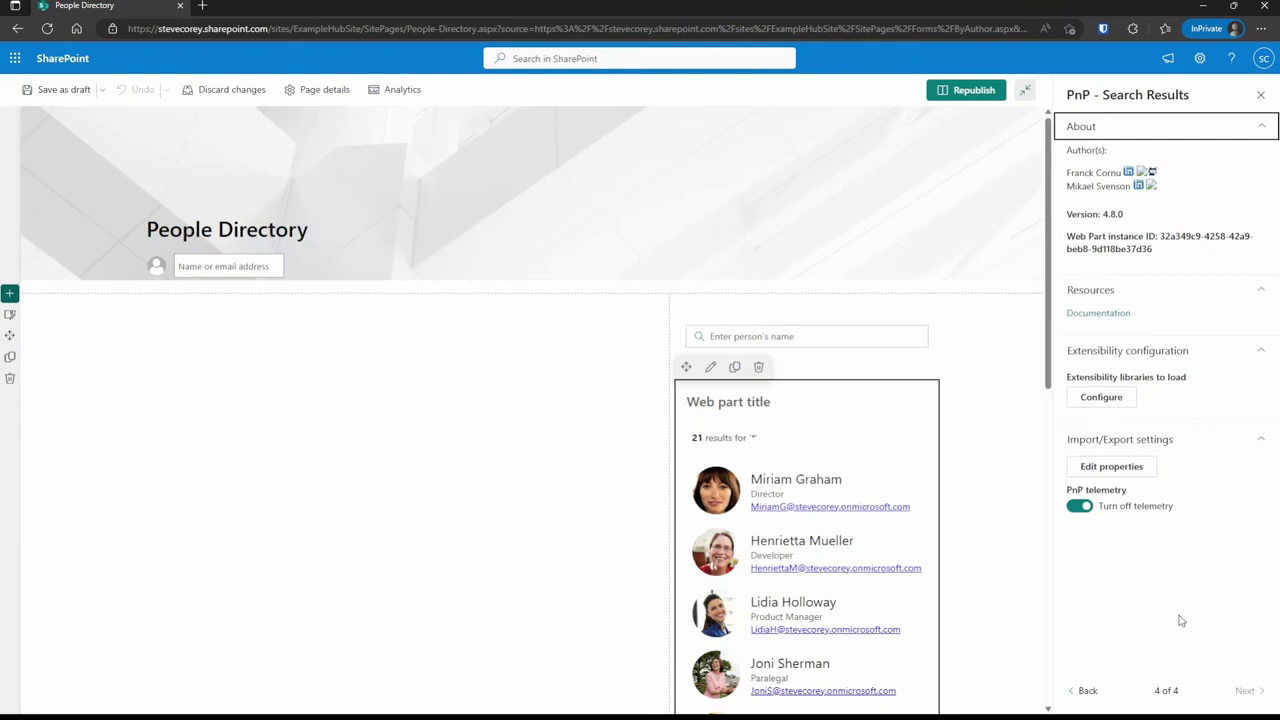
pyautogui.click(1118, 467)
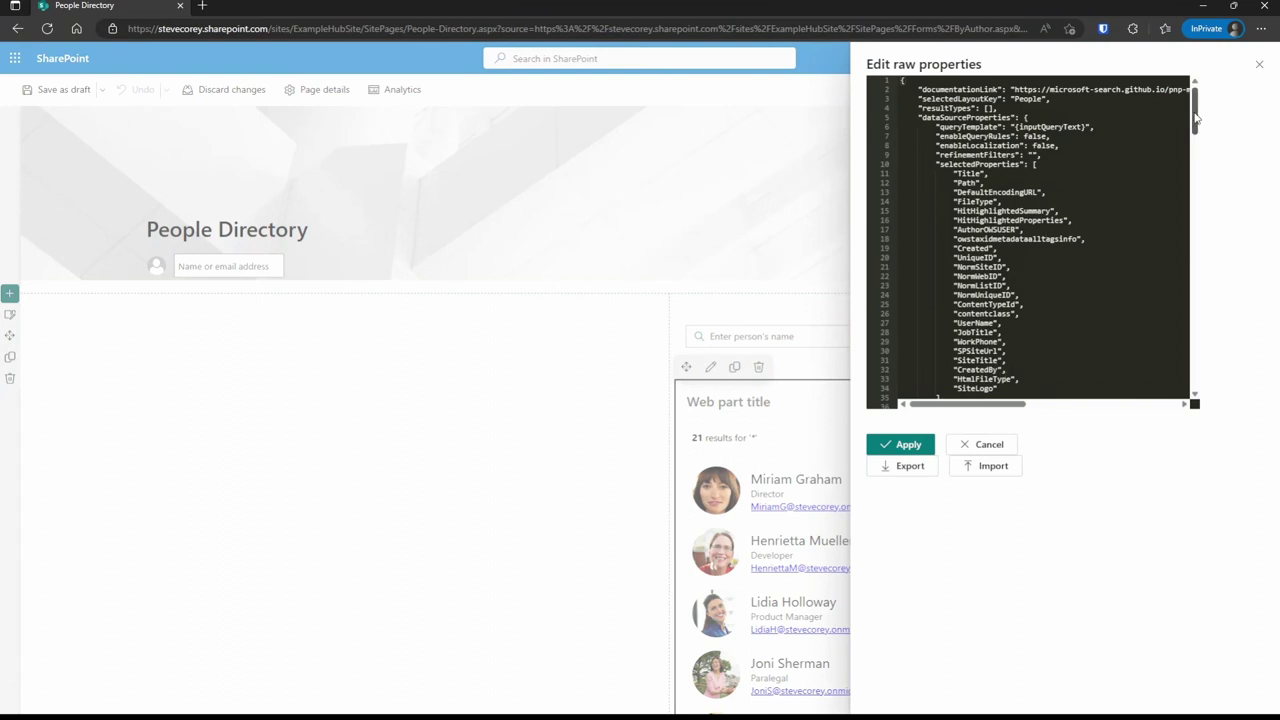
pyautogui.moveTo(1195, 110)
pyautogui.mouseDown()
pyautogui.moveTo(1198, 374)
pyautogui.moveTo(1197, 112)
pyautogui.mouseUp()
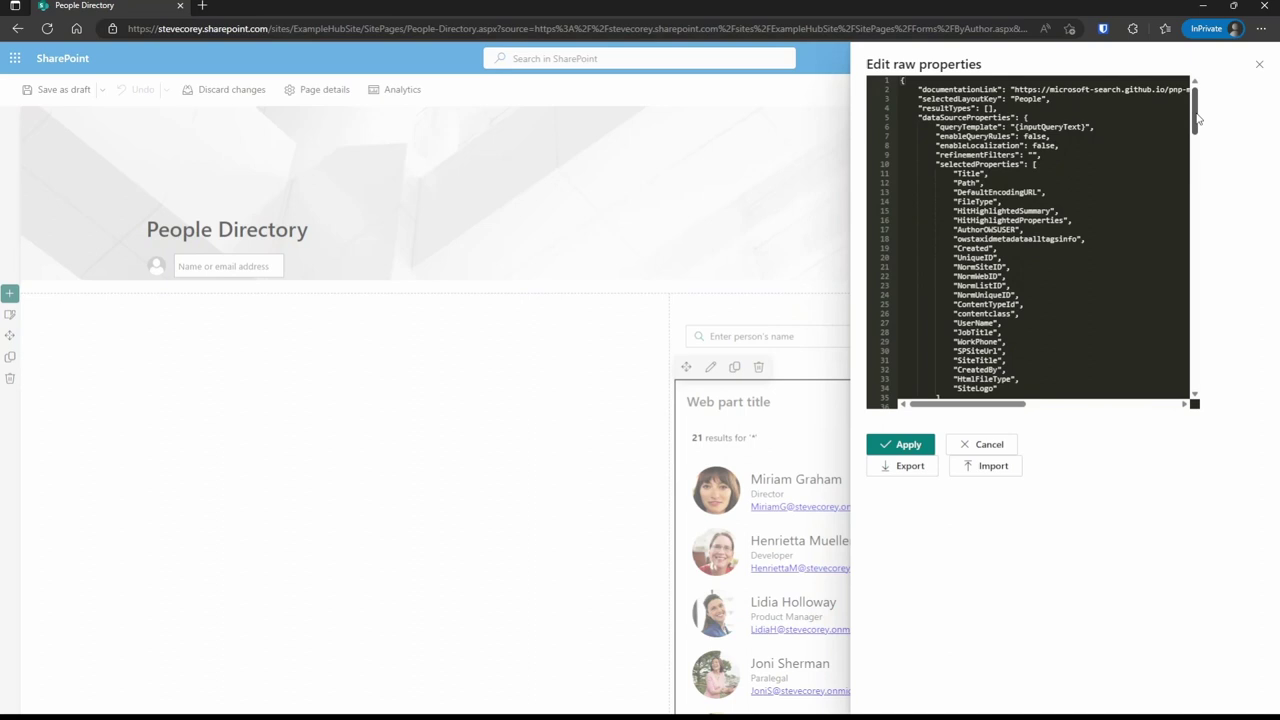
pyautogui.click(1102, 124)
pyautogui.click(1046, 390)
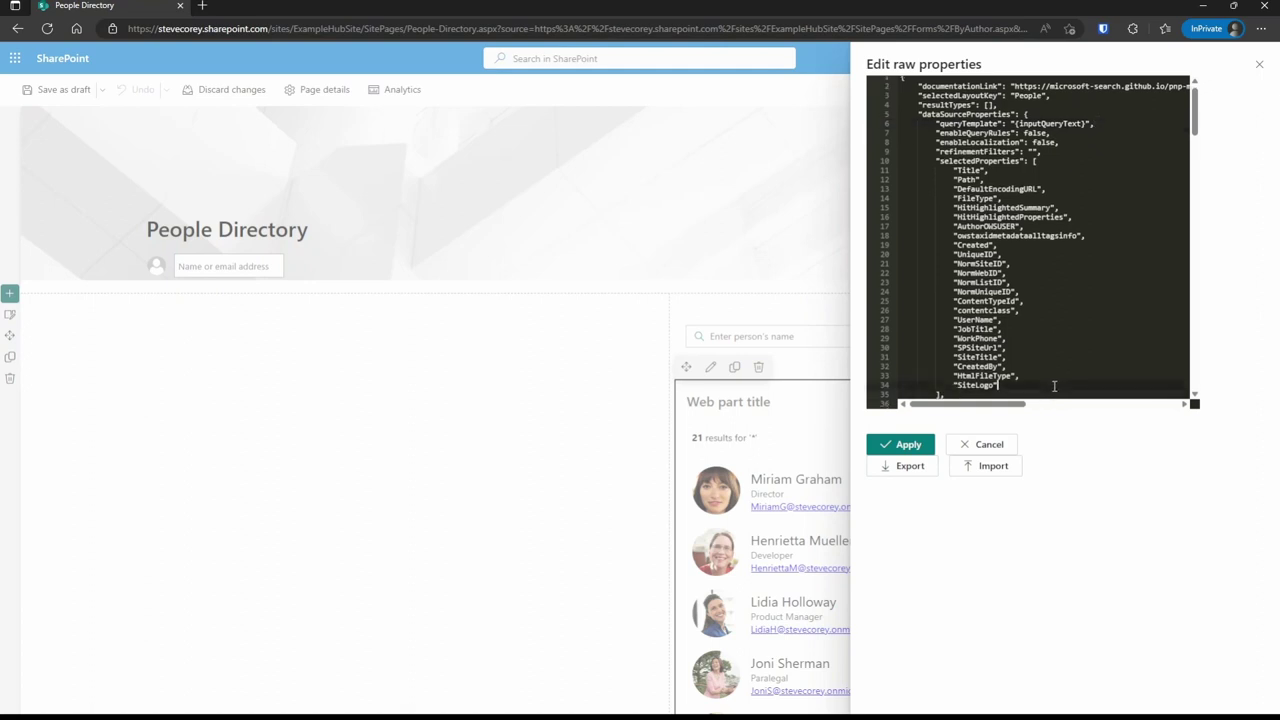
pyautogui.scroll(-1, 1055, 385)
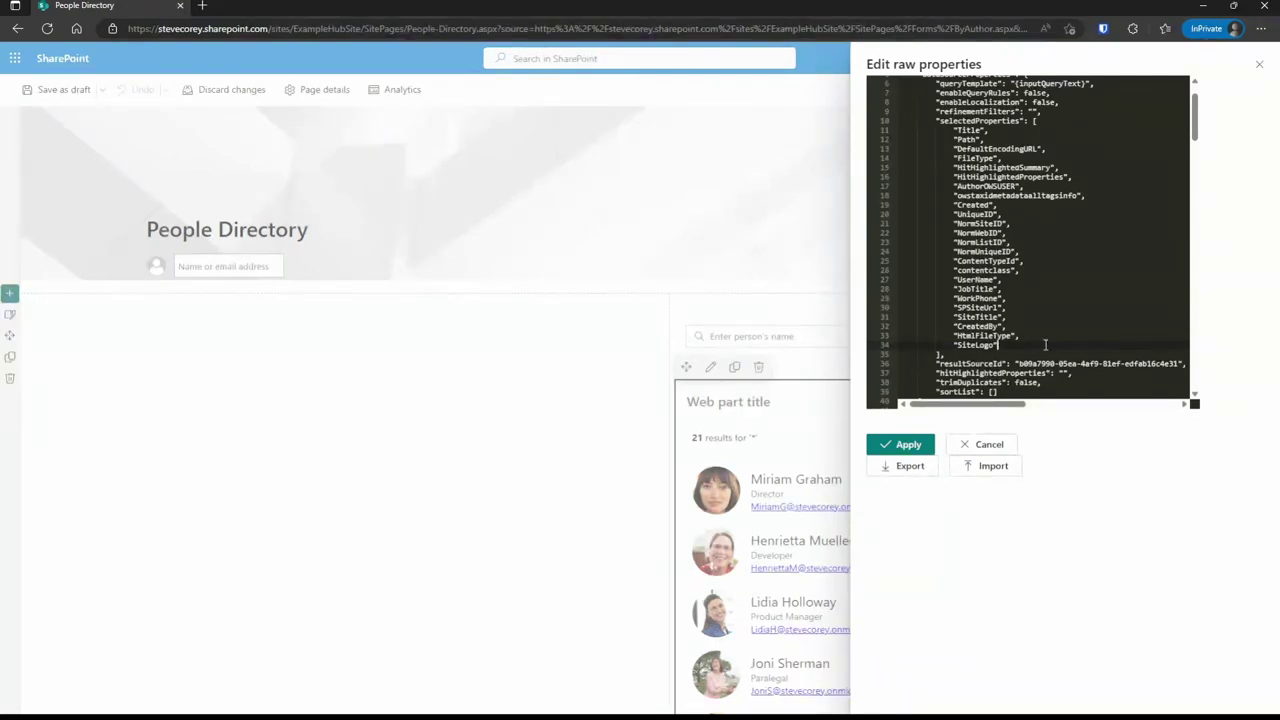
pyautogui.write(',')
pyautogui.press('Return')
pyautogui.write('"')
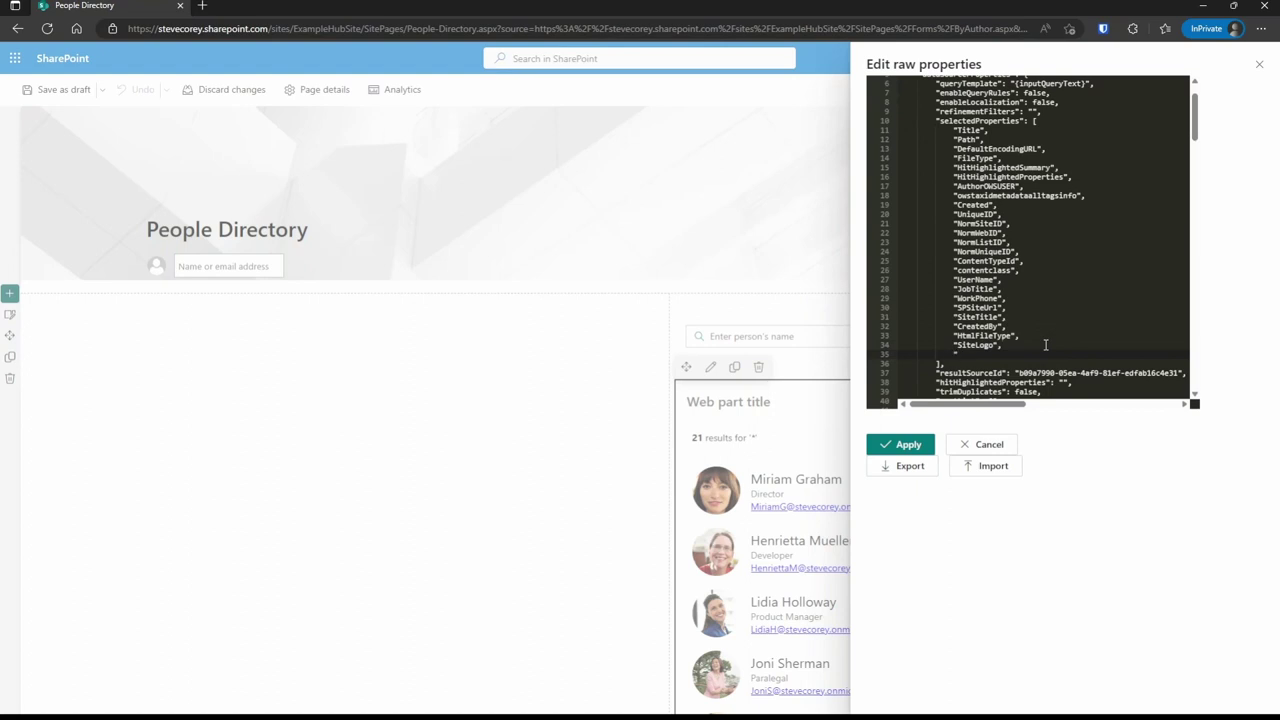
pyautogui.write('Yournextfield"')
pyautogui.hotkey('ctrl', 'z')
pyautogui.hotkey('ctrl', 'z')
pyautogui.hotkey('ctrl', 'z')
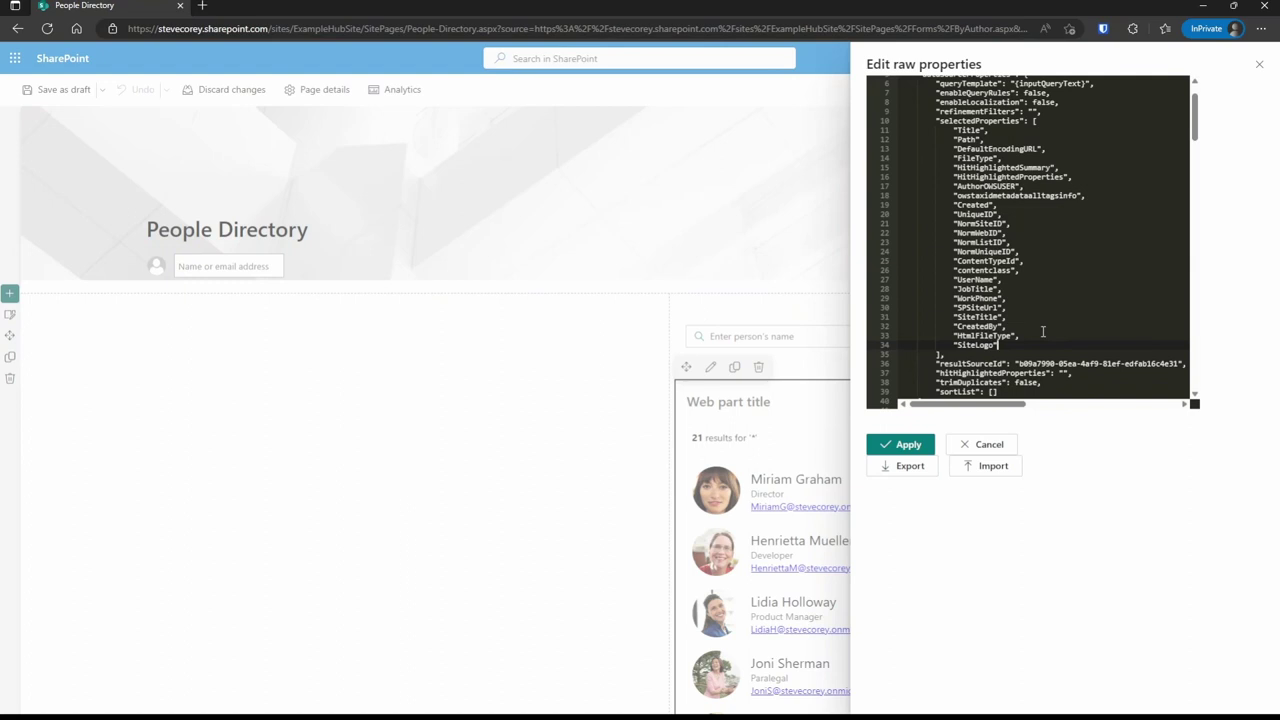
pyautogui.moveTo(1197, 120); pyautogui.dragTo(1193, 148)
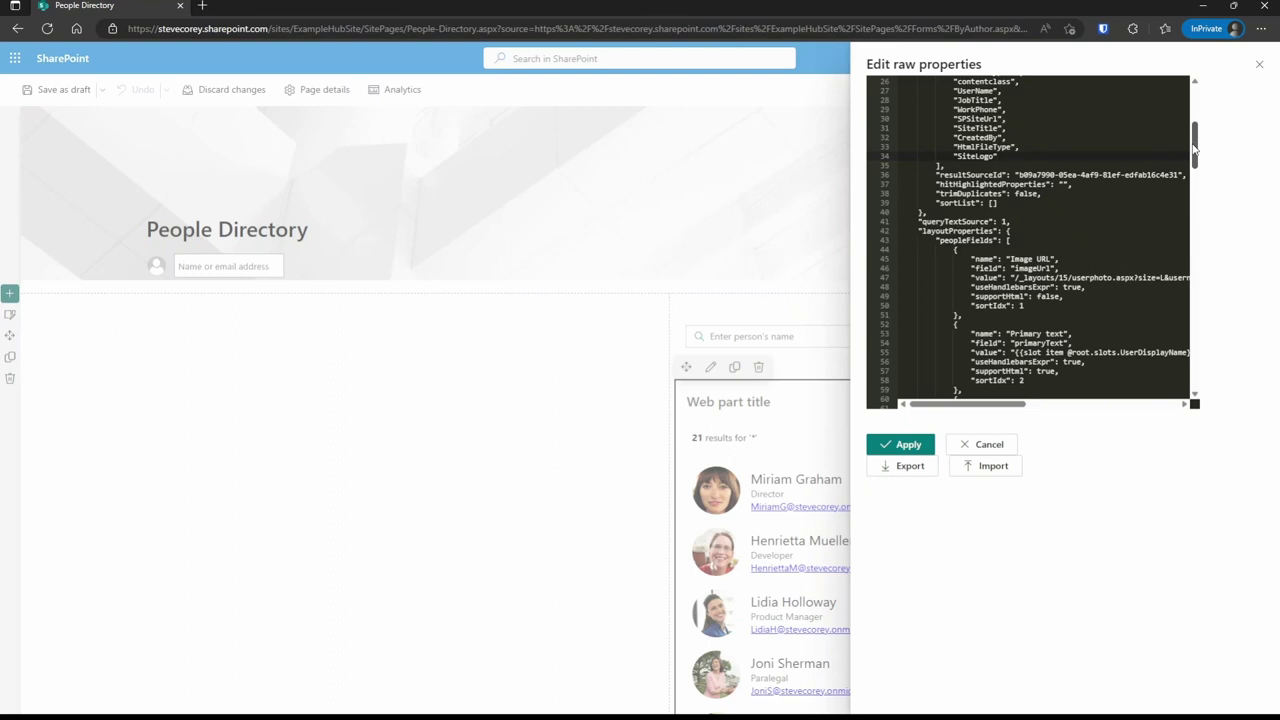
pyautogui.moveTo(1193, 148); pyautogui.dragTo(1205, 112)
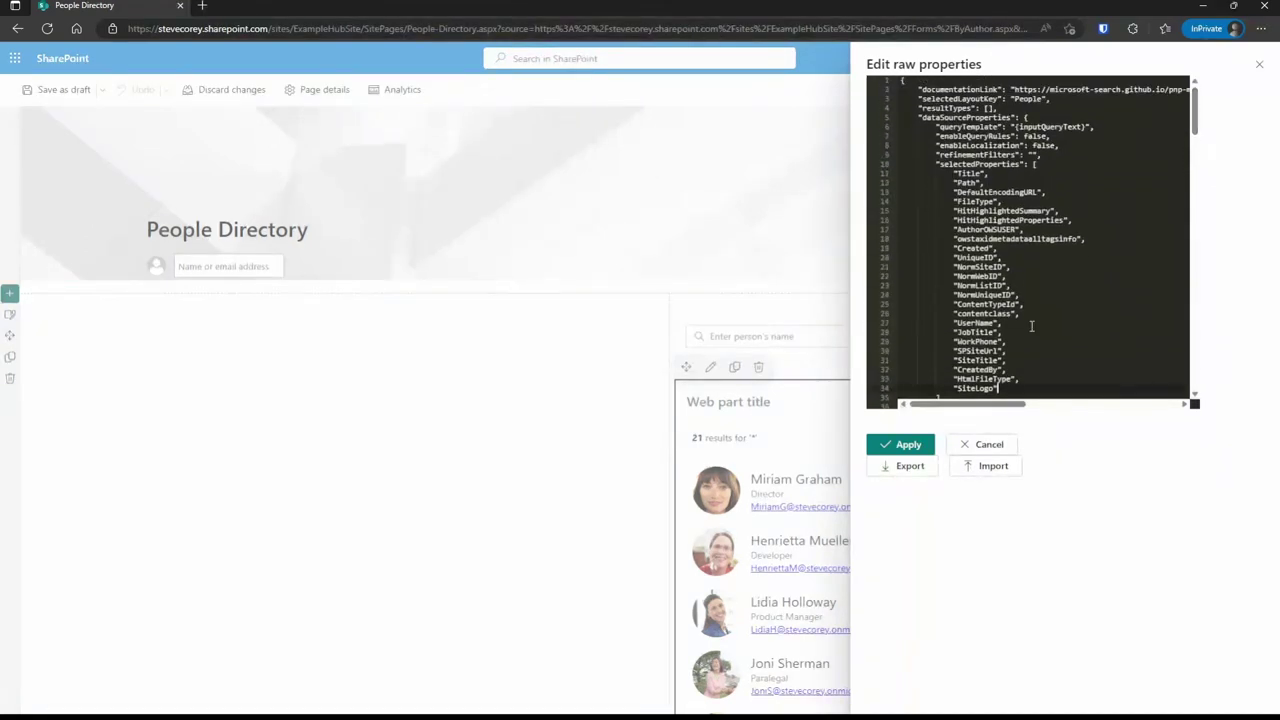
pyautogui.click(977, 445)
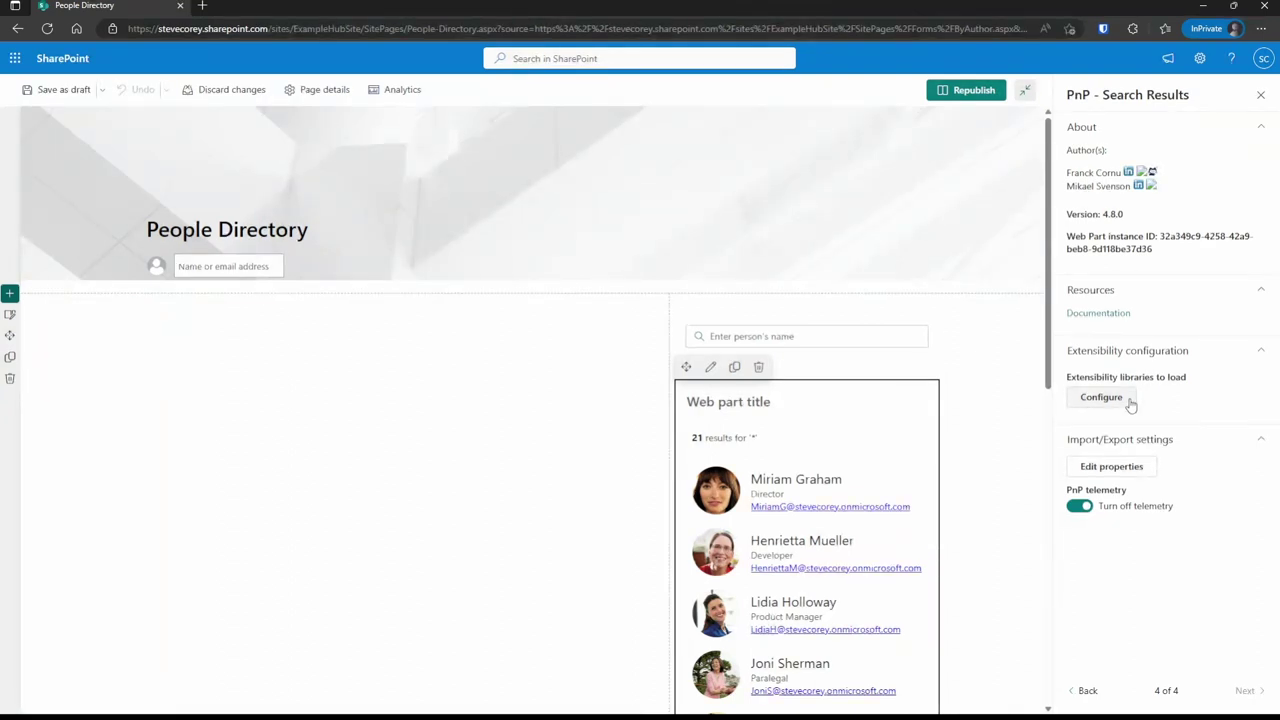
# Change the Search Results layout from People to Details List, showing 21 results as table rows
pyautogui.click(1085, 691)
pyautogui.click(1085, 691)
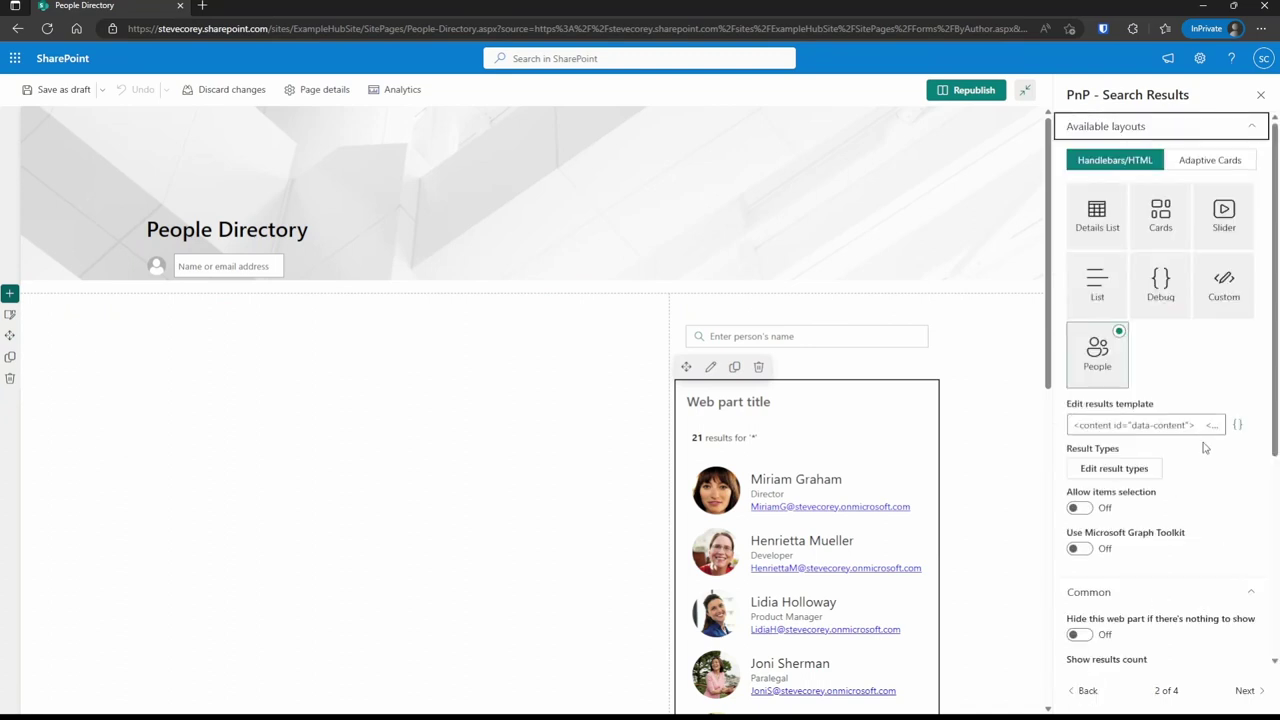
pyautogui.click(1220, 160)
pyautogui.click(1118, 162)
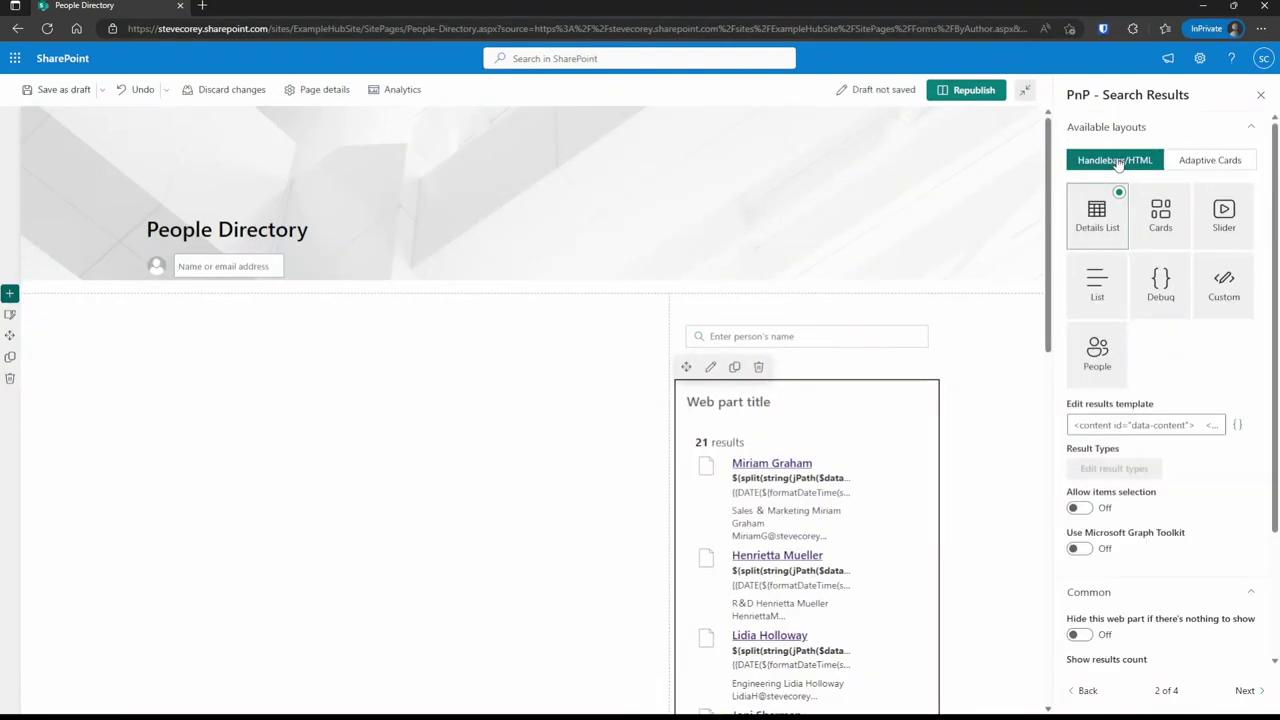